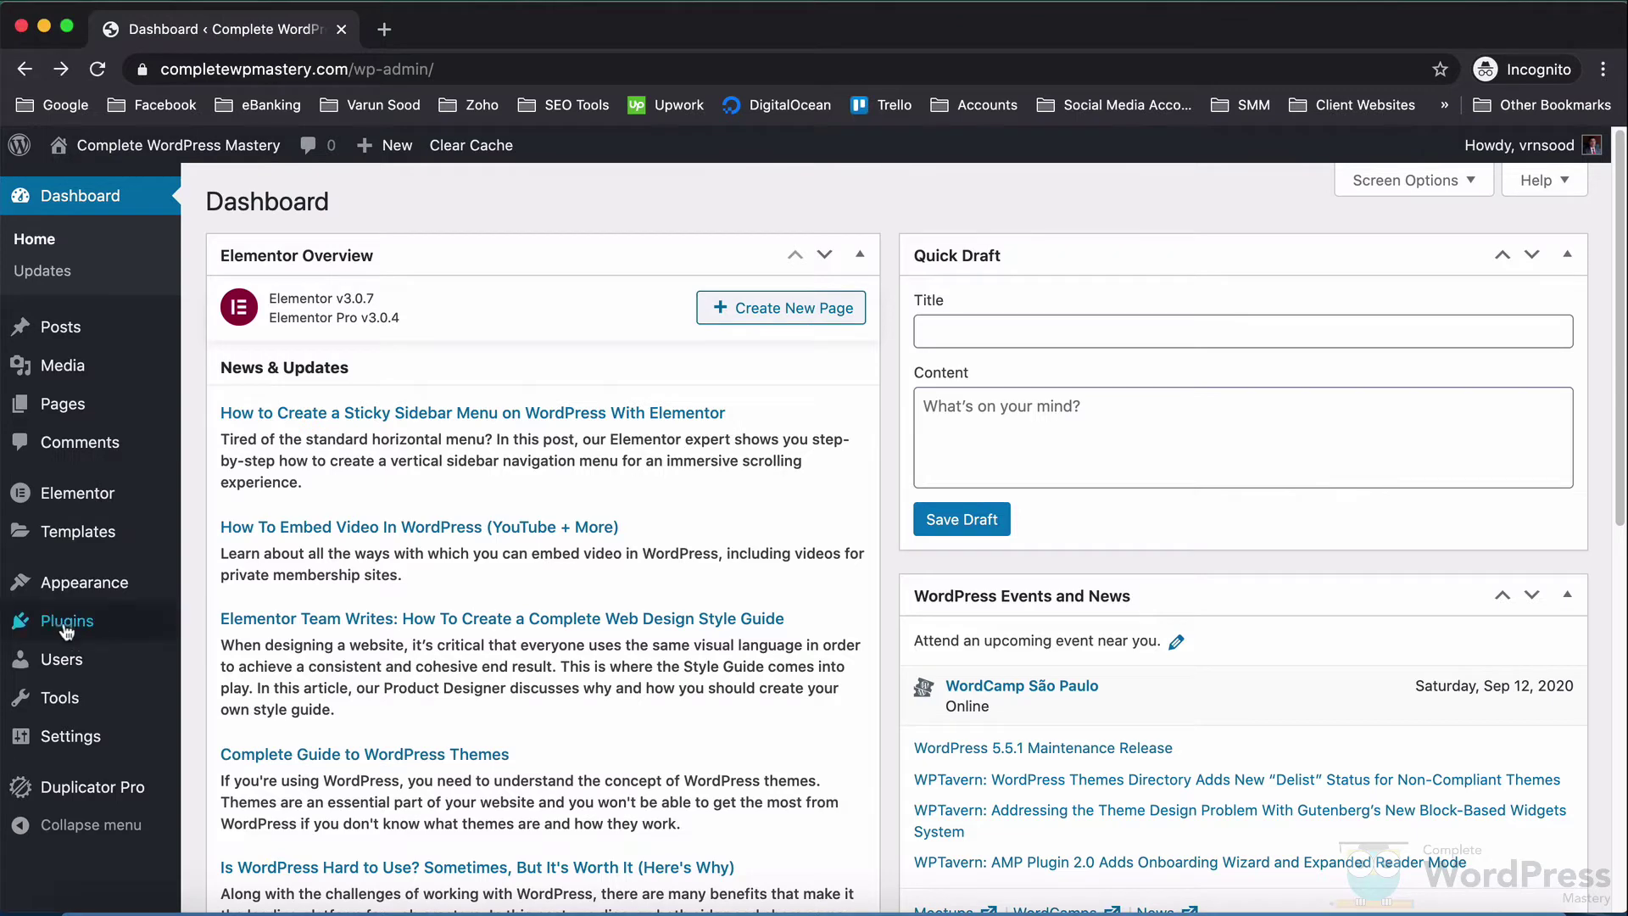
Search the plugin directory for "wp mail smtp", then install and activate WP Mail SMTP by WPForms
click(38, 632)
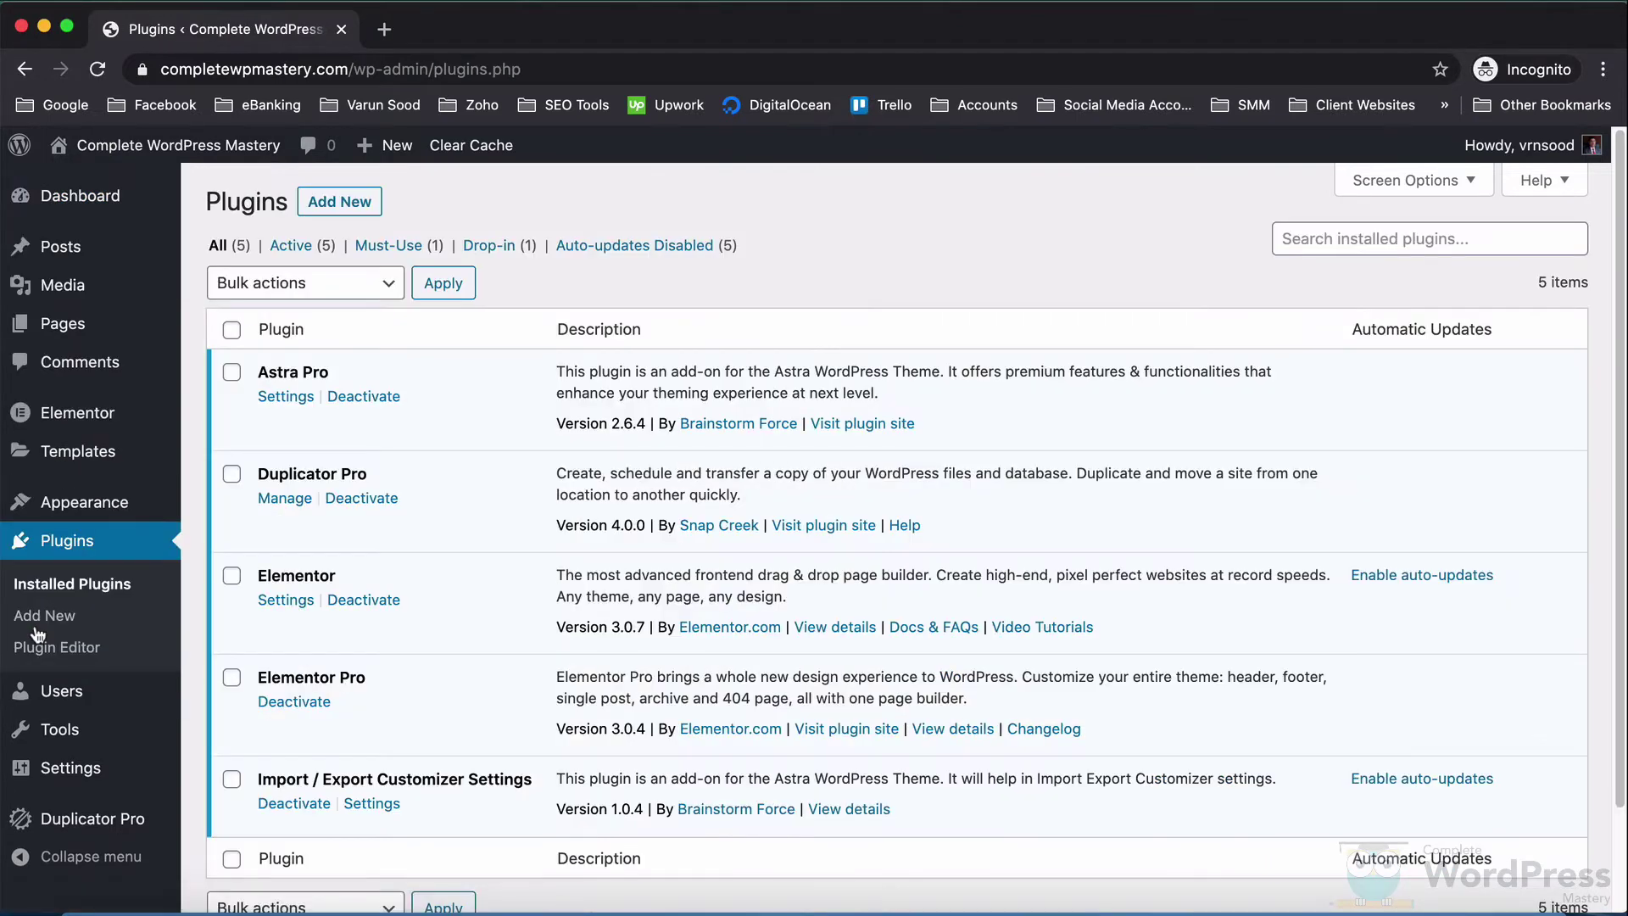
click(321, 203)
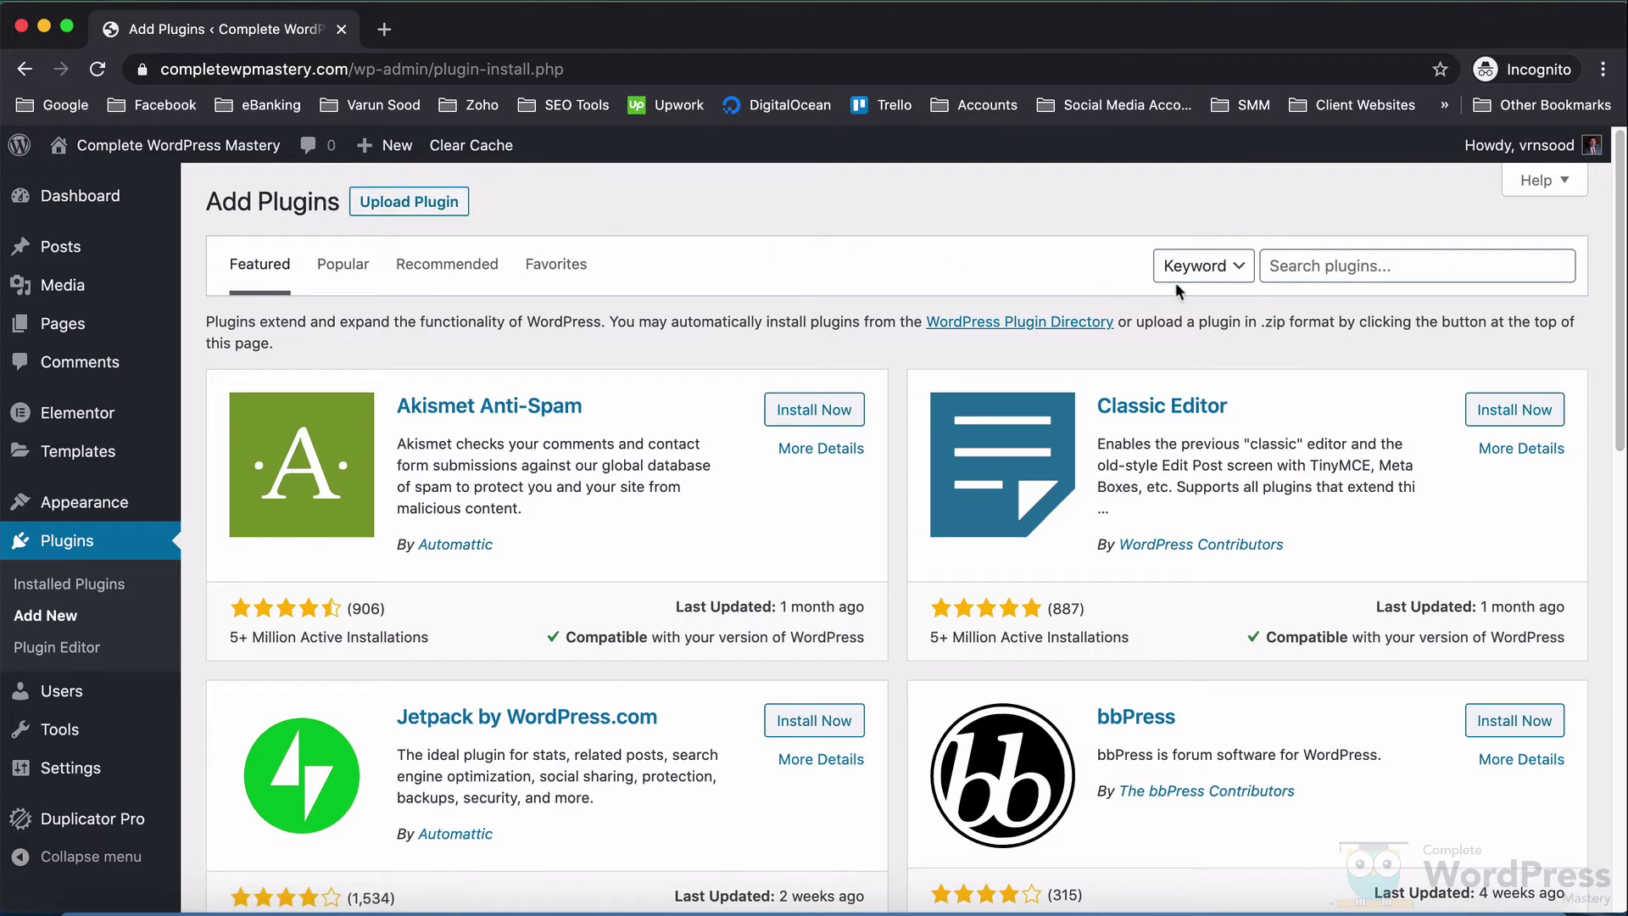
click(1283, 270)
text(wp )
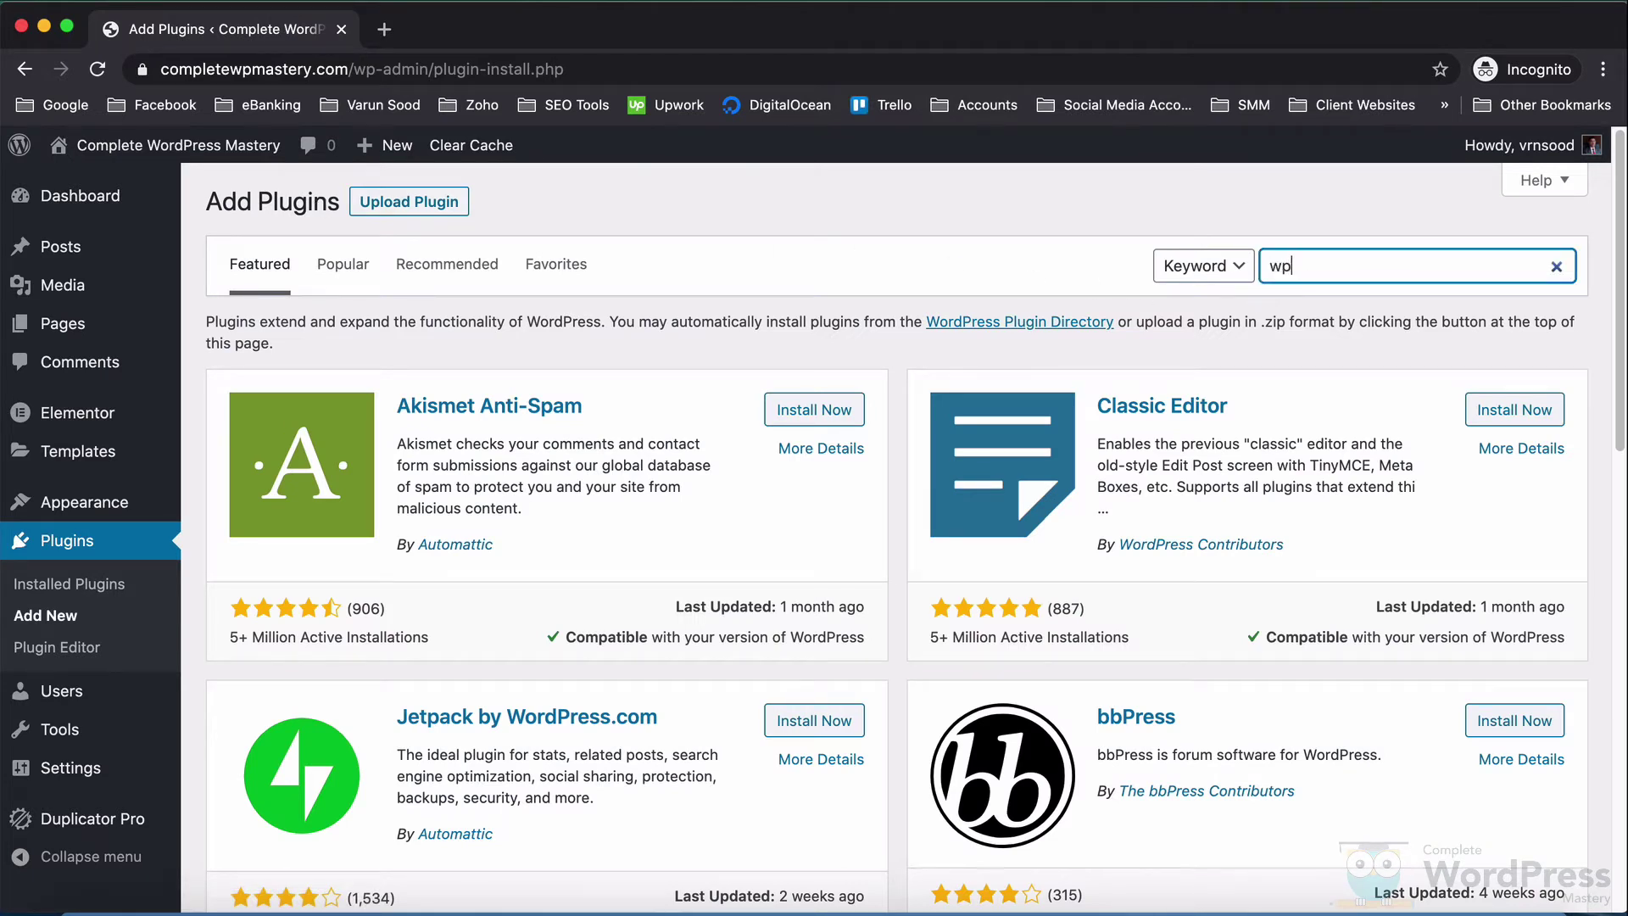
text(mail smtp)
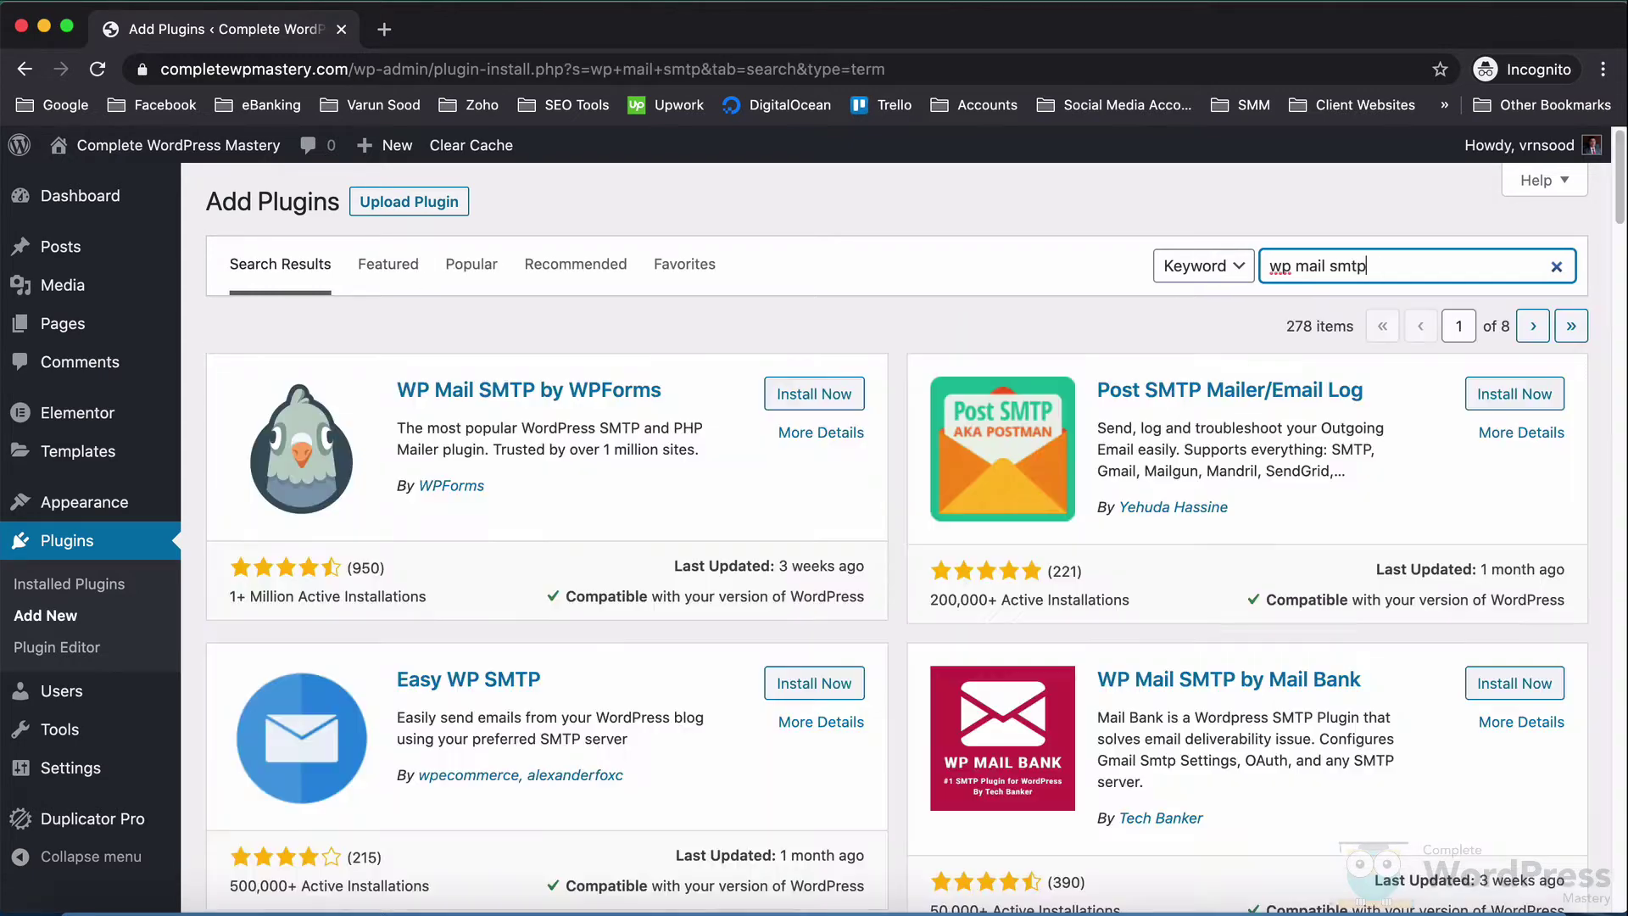
click(841, 393)
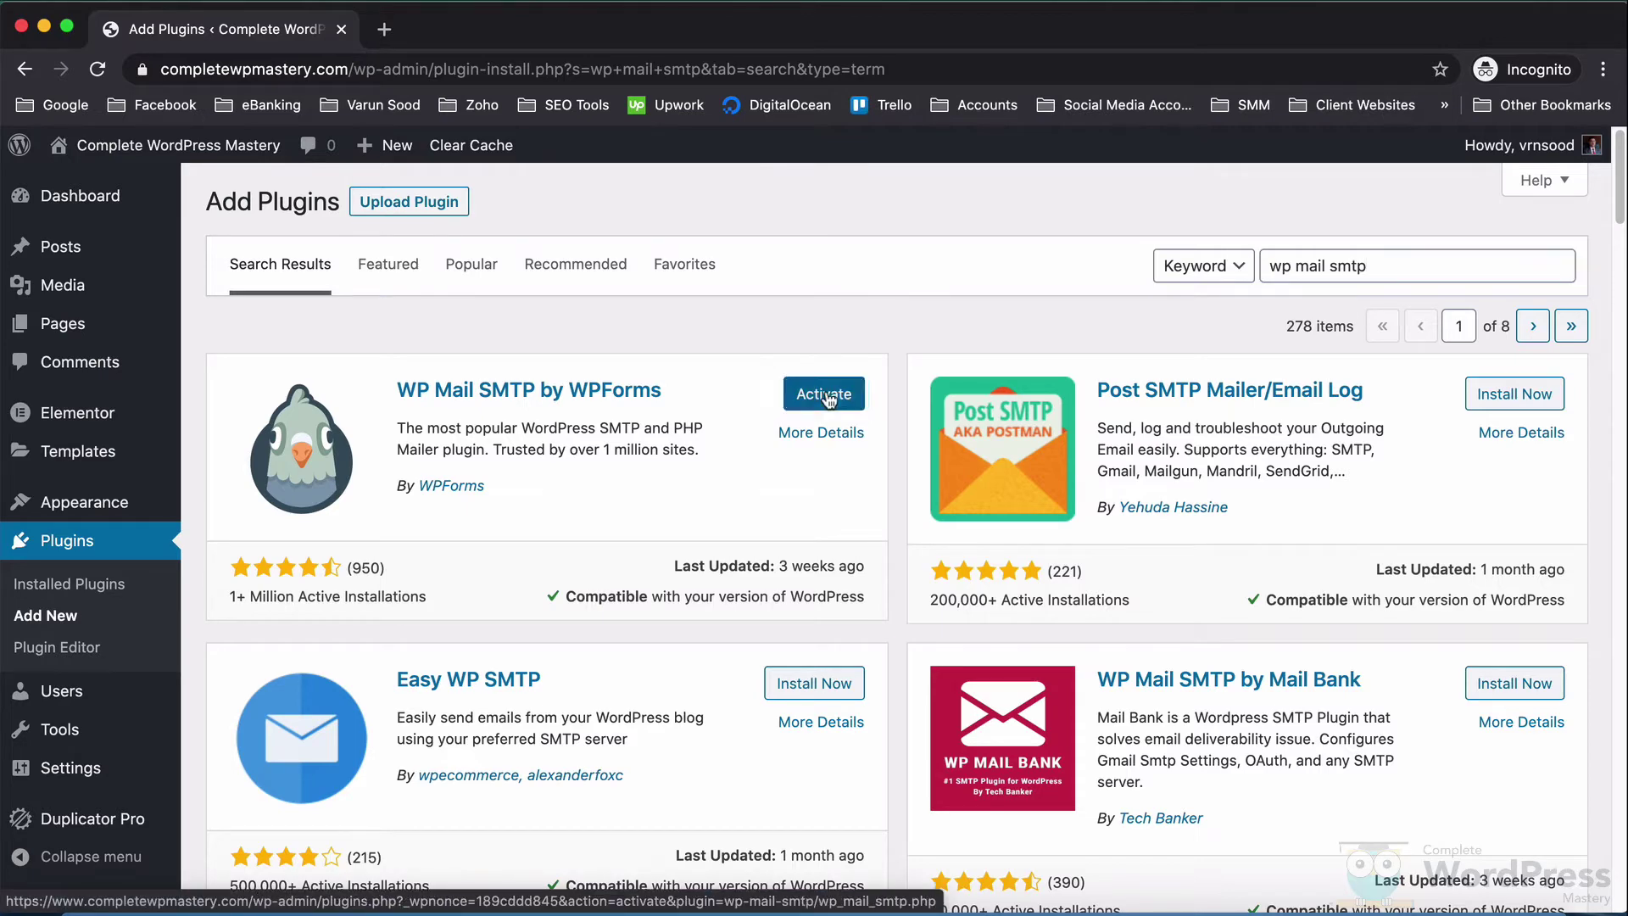
click(836, 396)
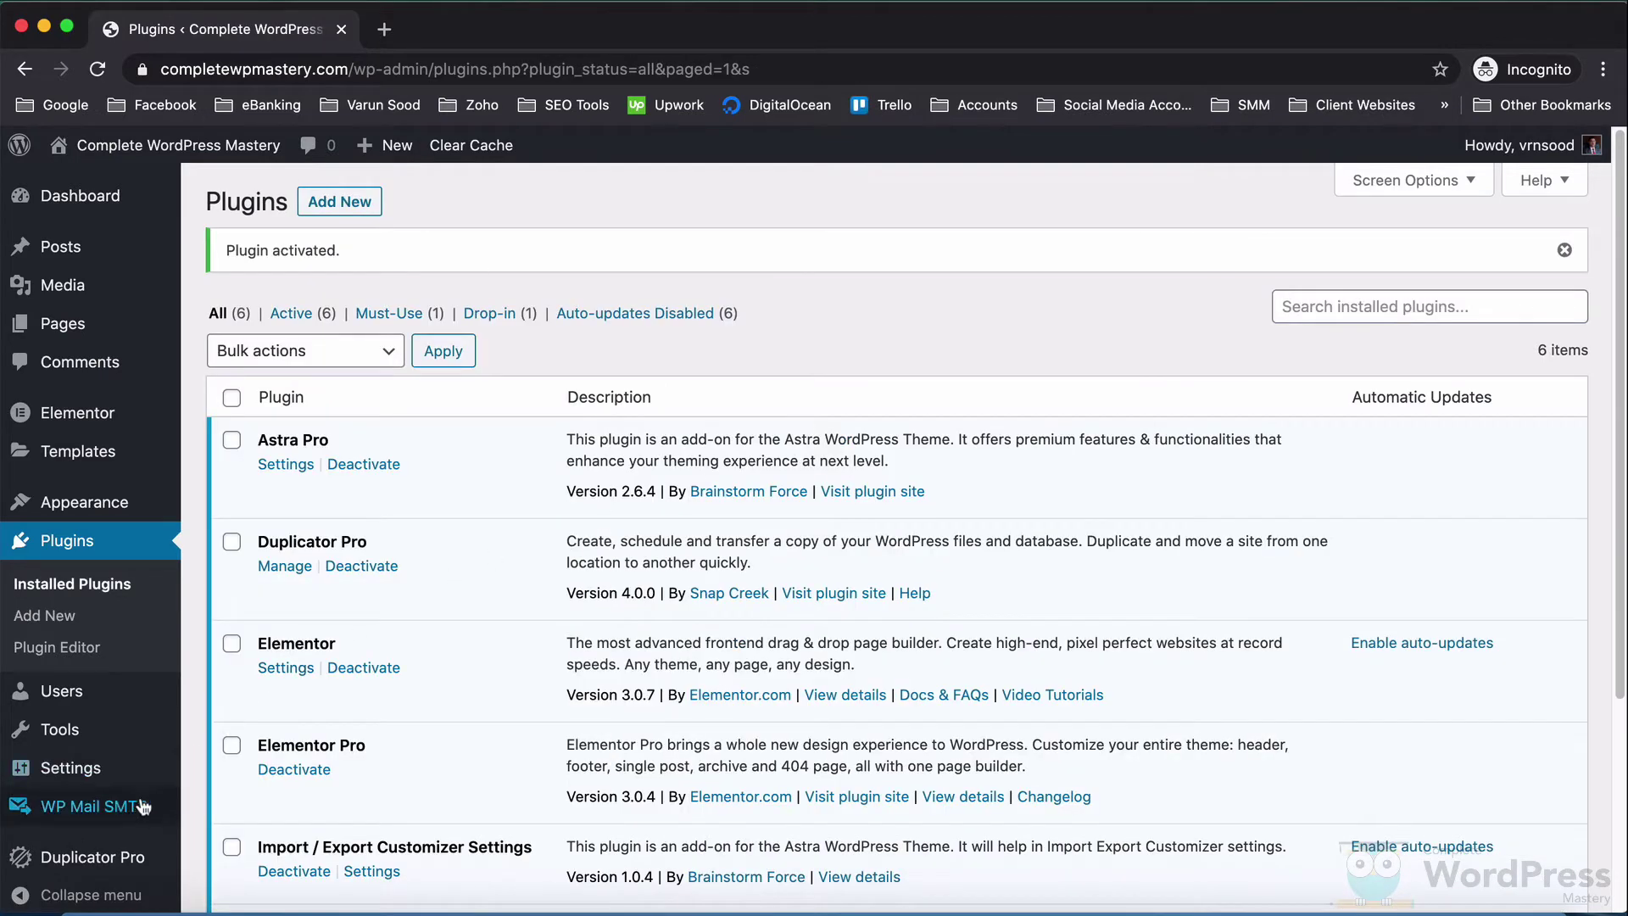
Open the WP Mail SMTP settings and check the From Email and From Name fields
mouse_move(140, 808)
click(213, 793)
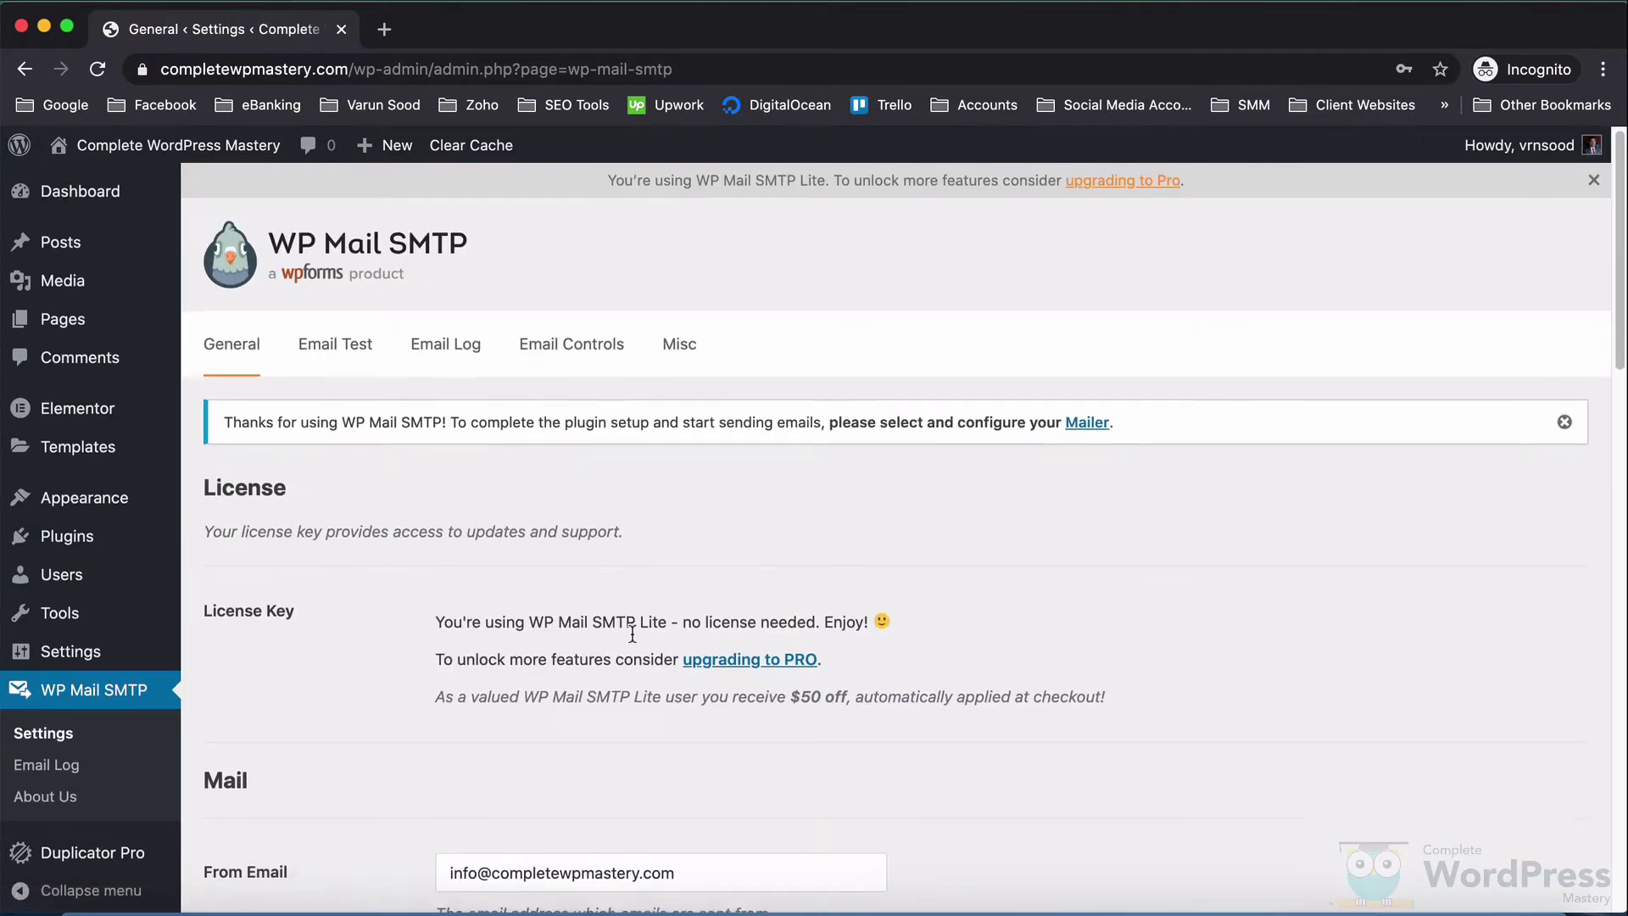
scroll(629, 634, down, 3)
triple_click(631, 617)
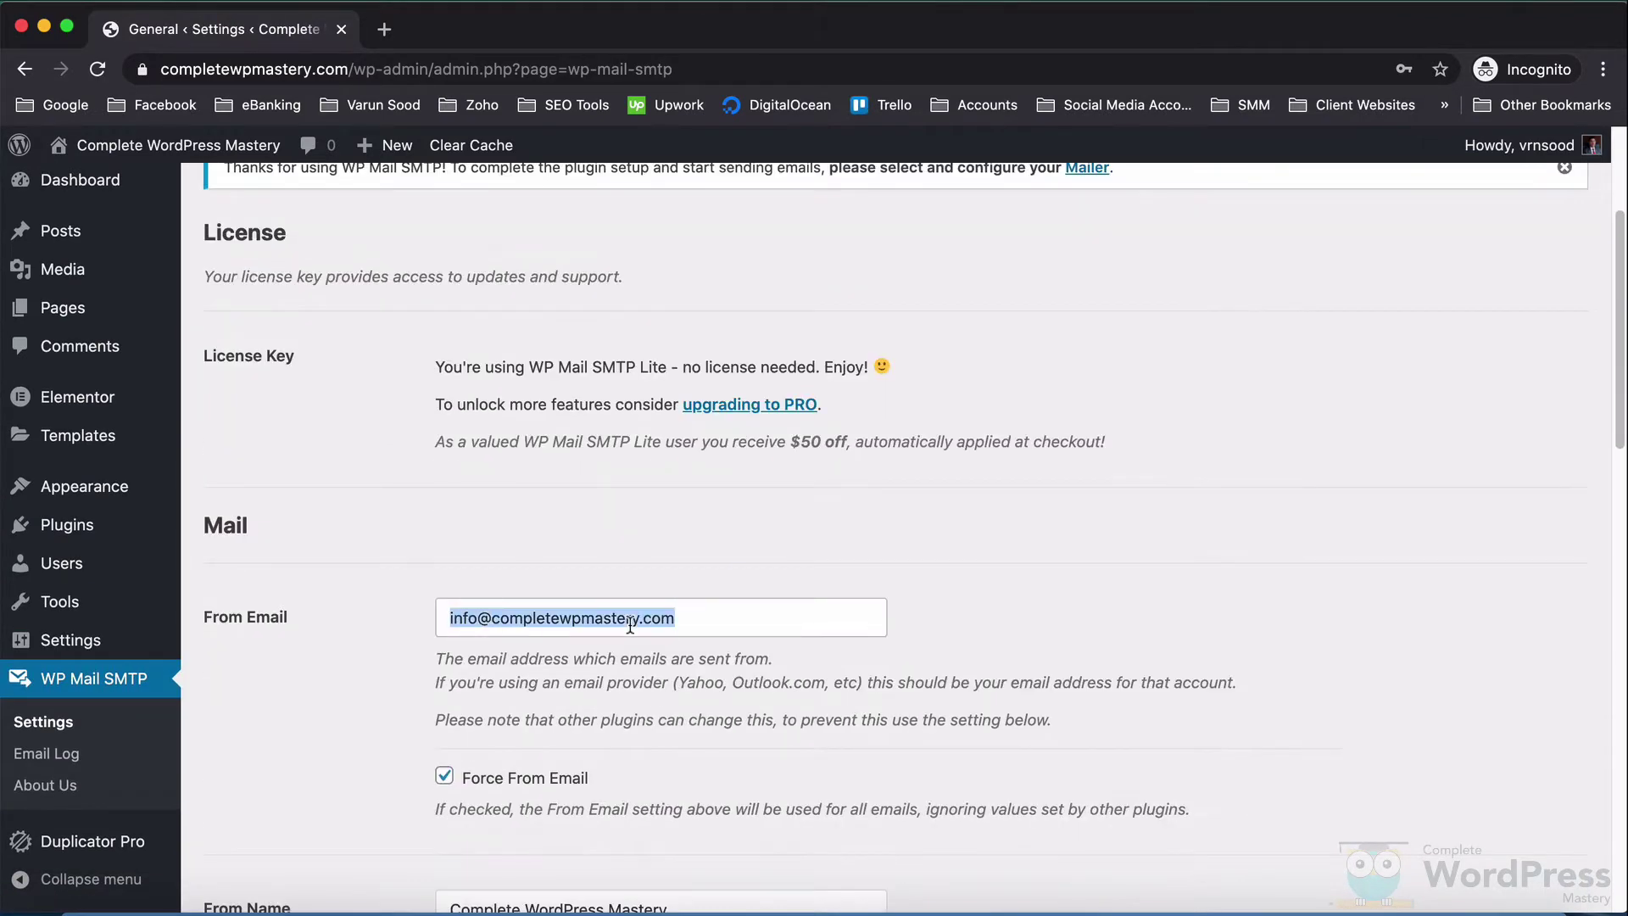
scroll(630, 624, down, 2)
triple_click(622, 685)
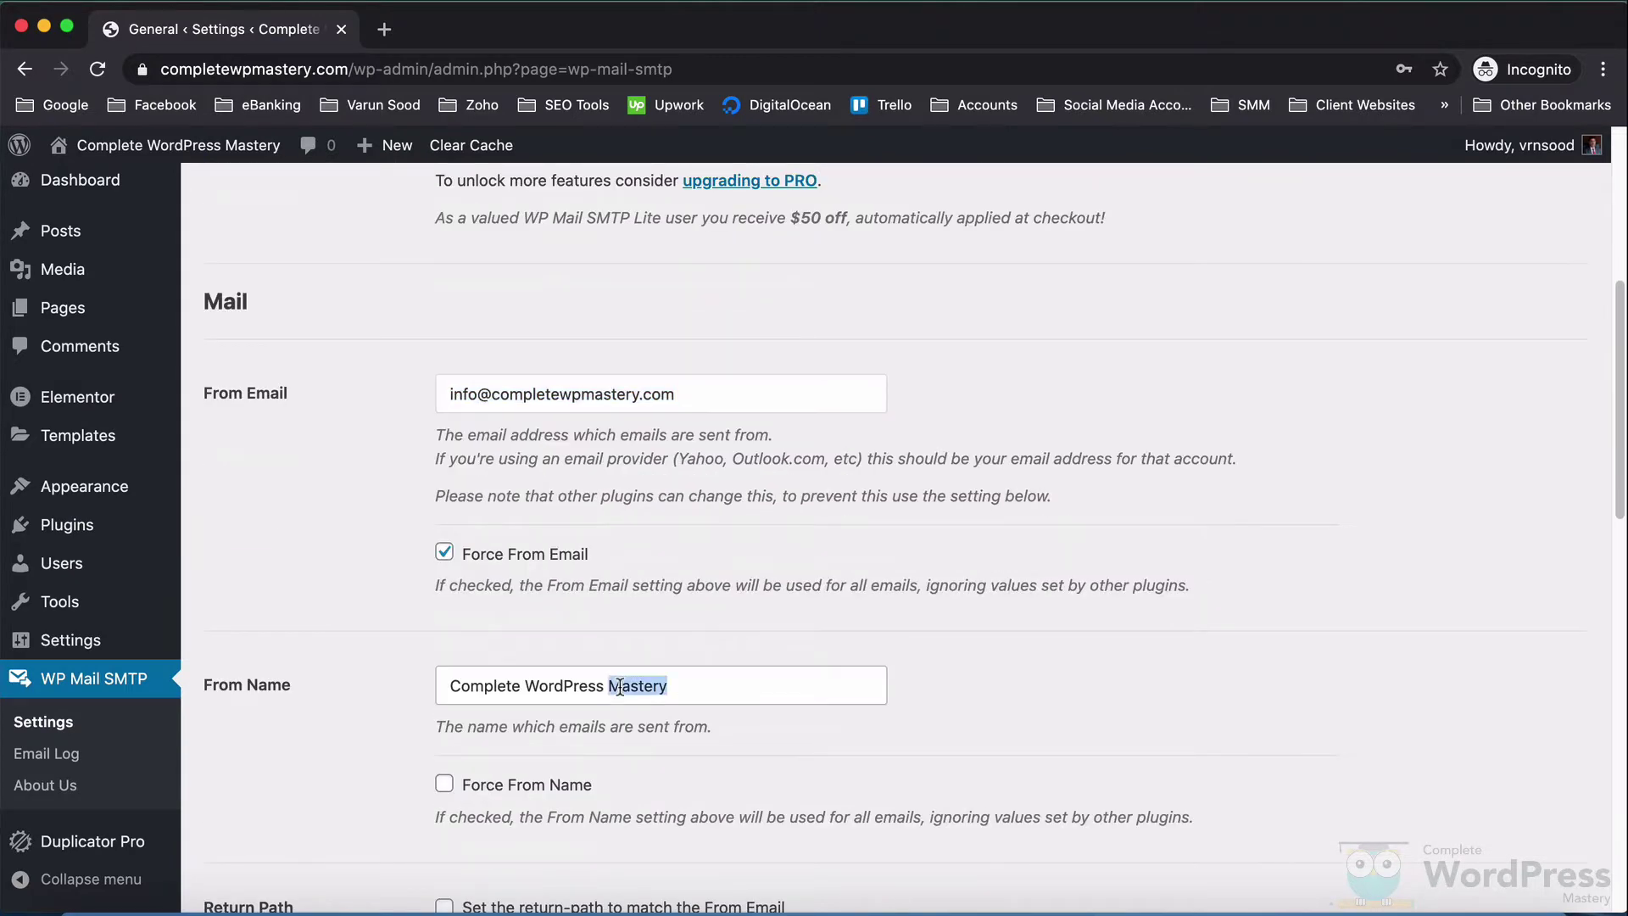
click(738, 678)
Select Gmail as the mailer and go to its empty Client ID field
scroll(739, 679, down, 3)
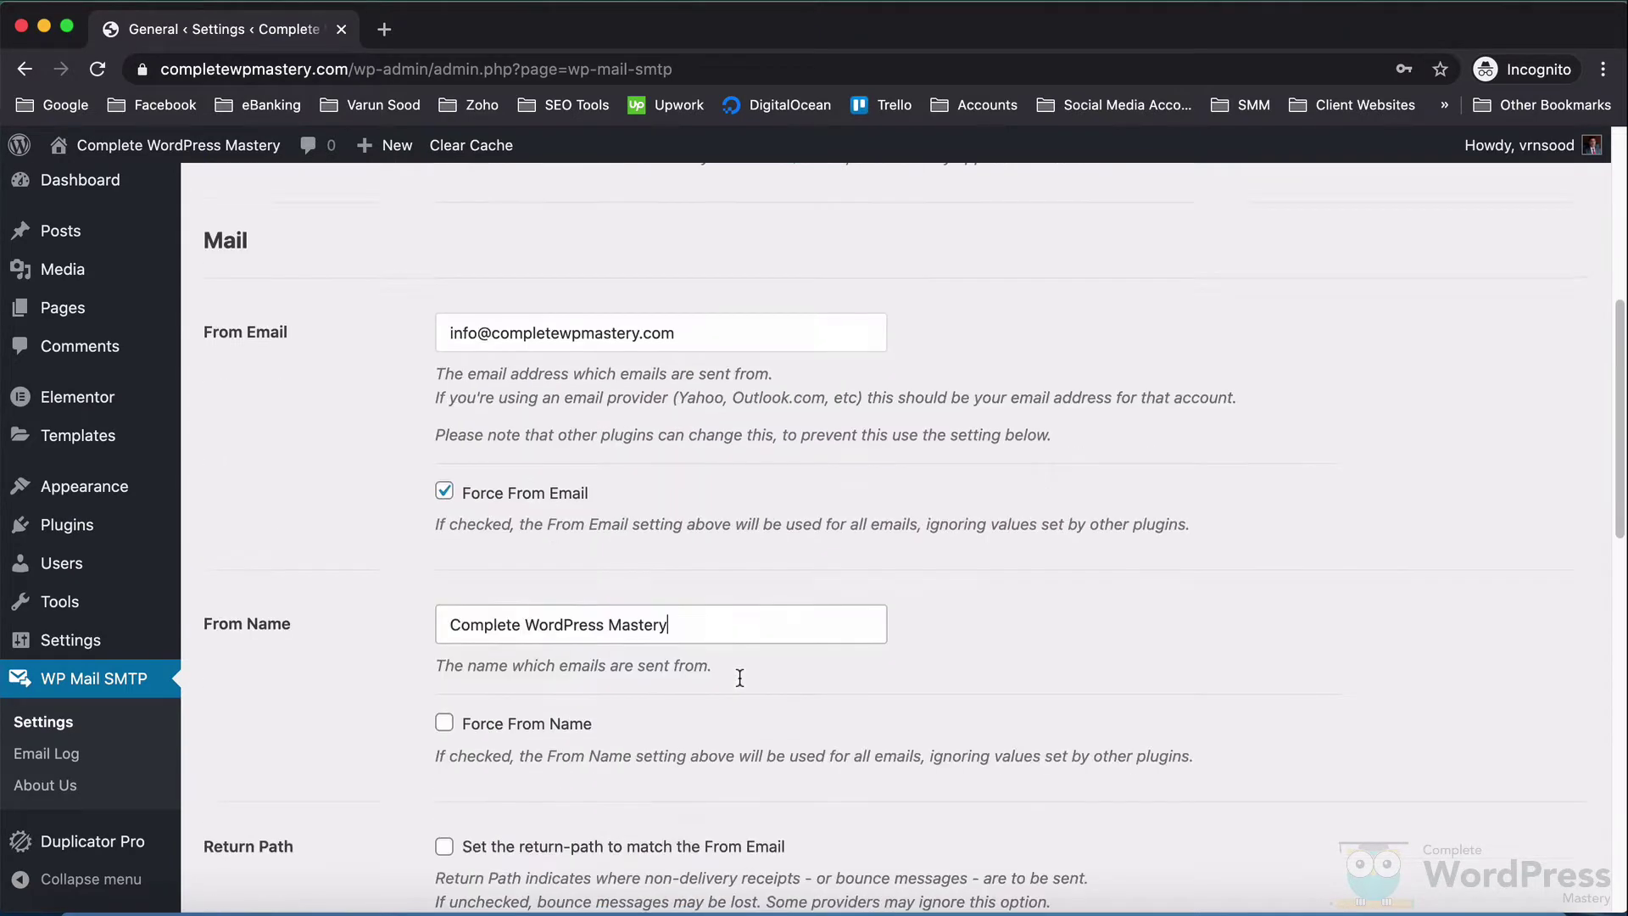
scroll(737, 674, down, 4)
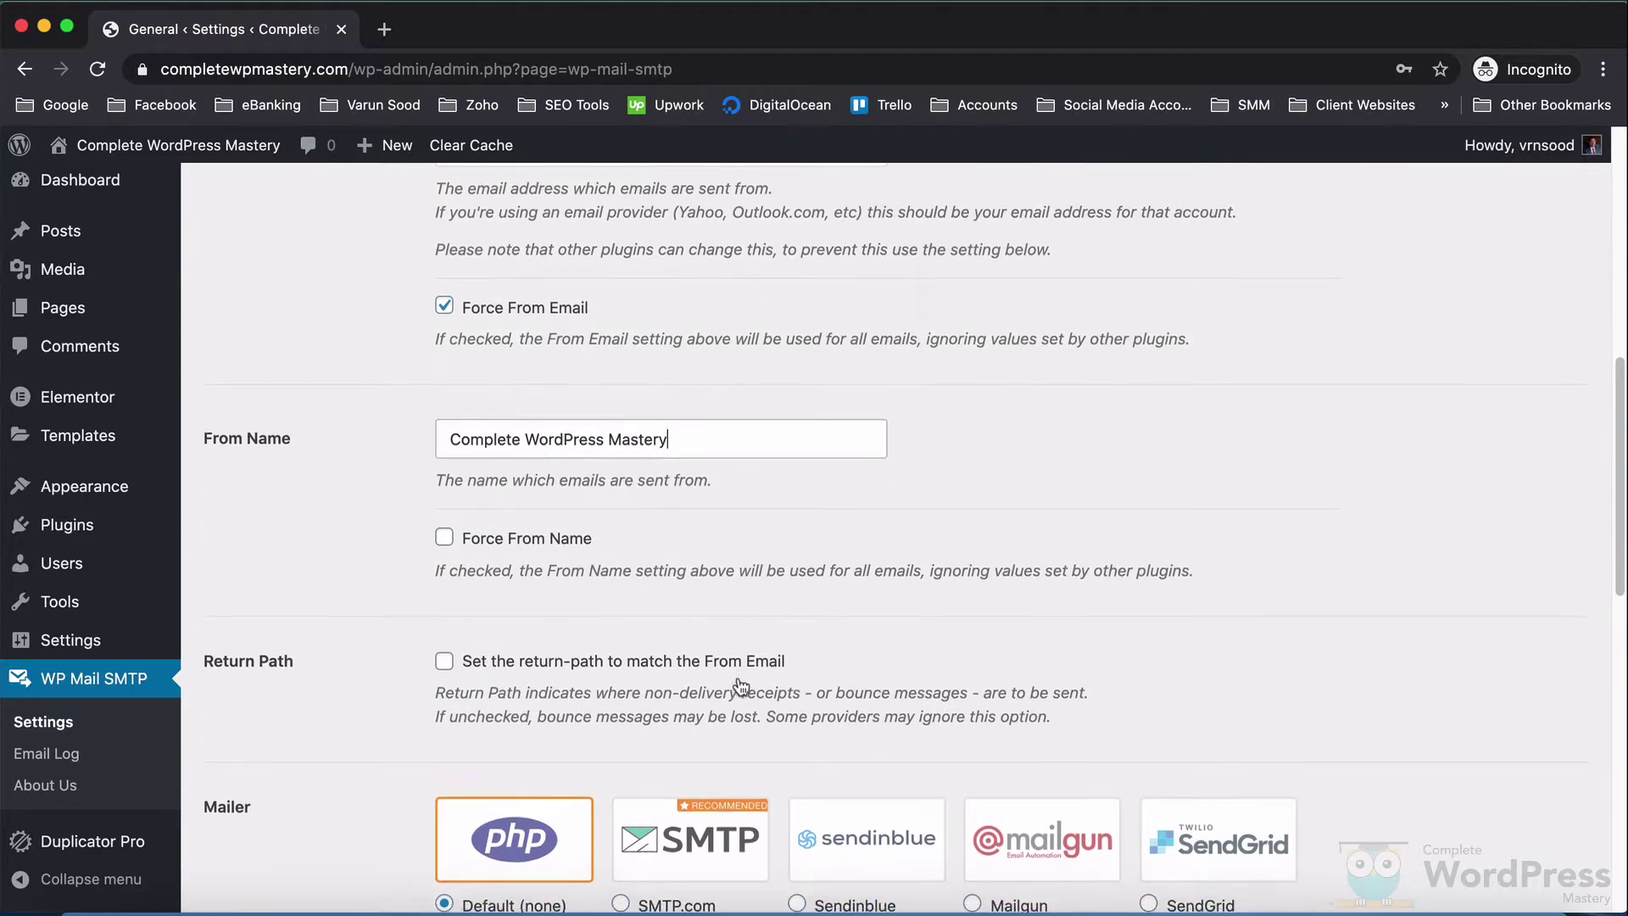
scroll(734, 674, down, 1)
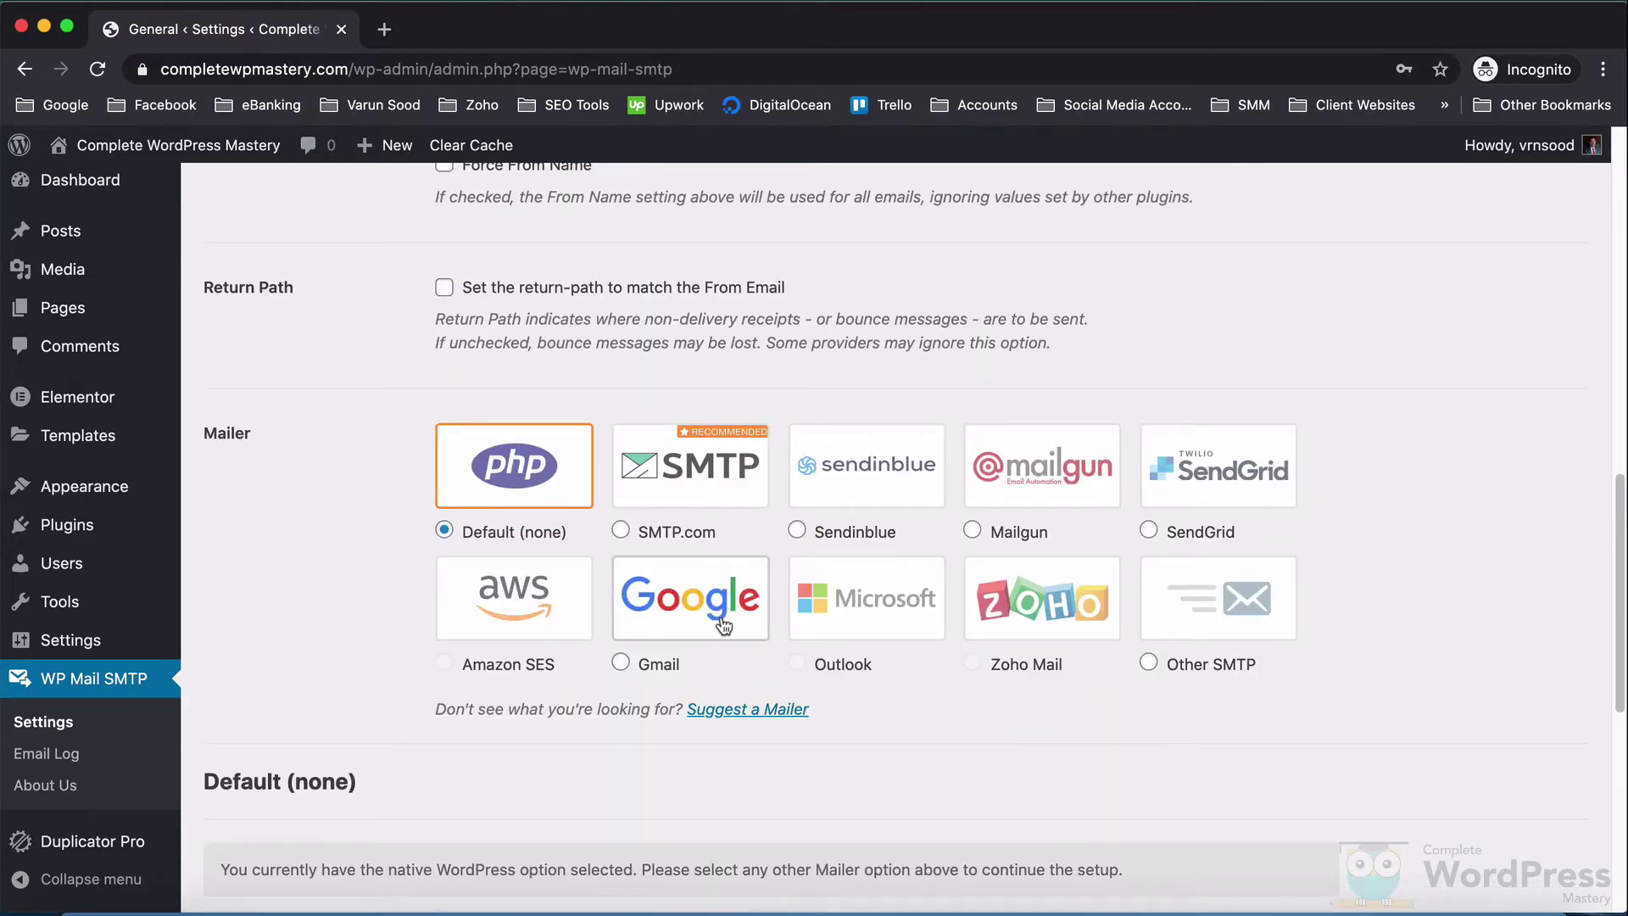
click(690, 607)
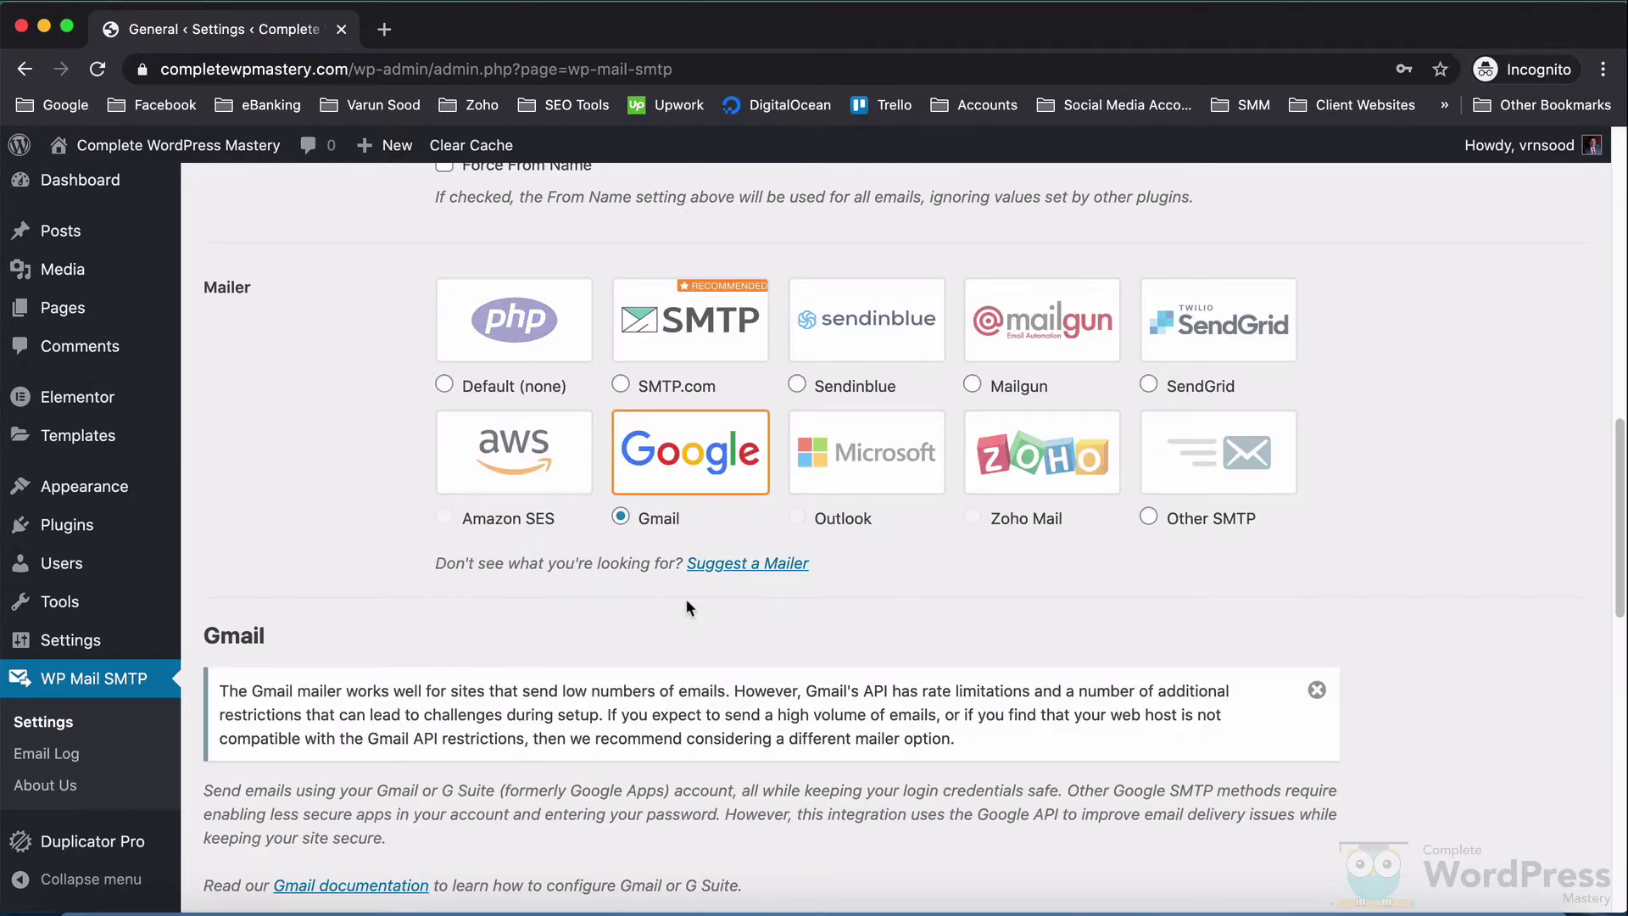
scroll(687, 607, down, 3)
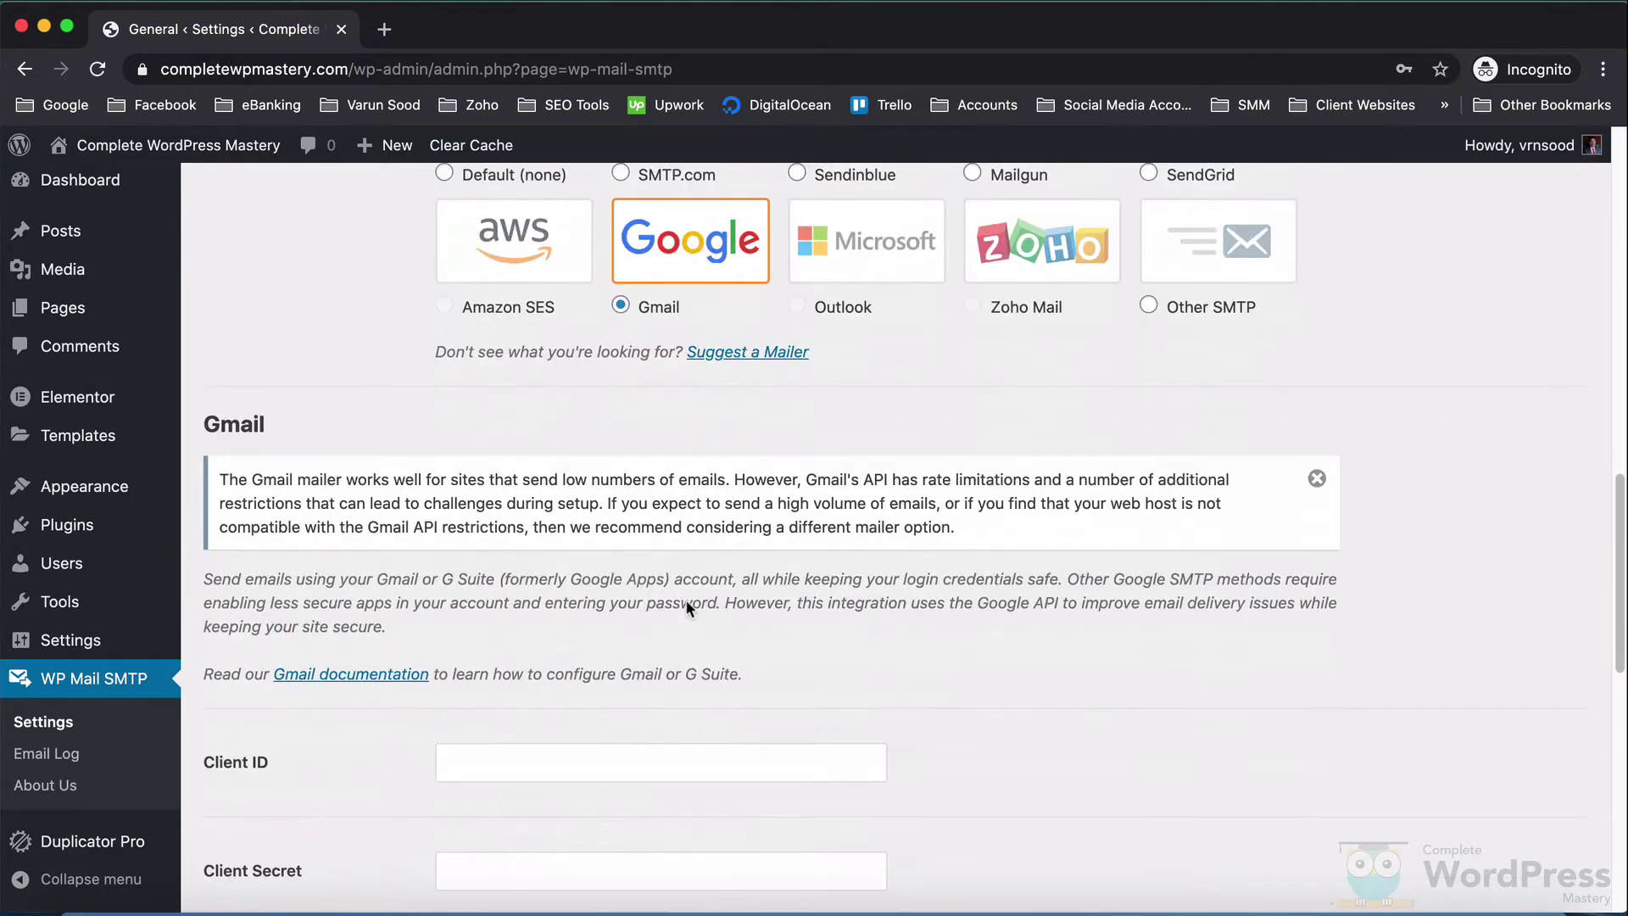
scroll(685, 599, down, 3)
click(669, 563)
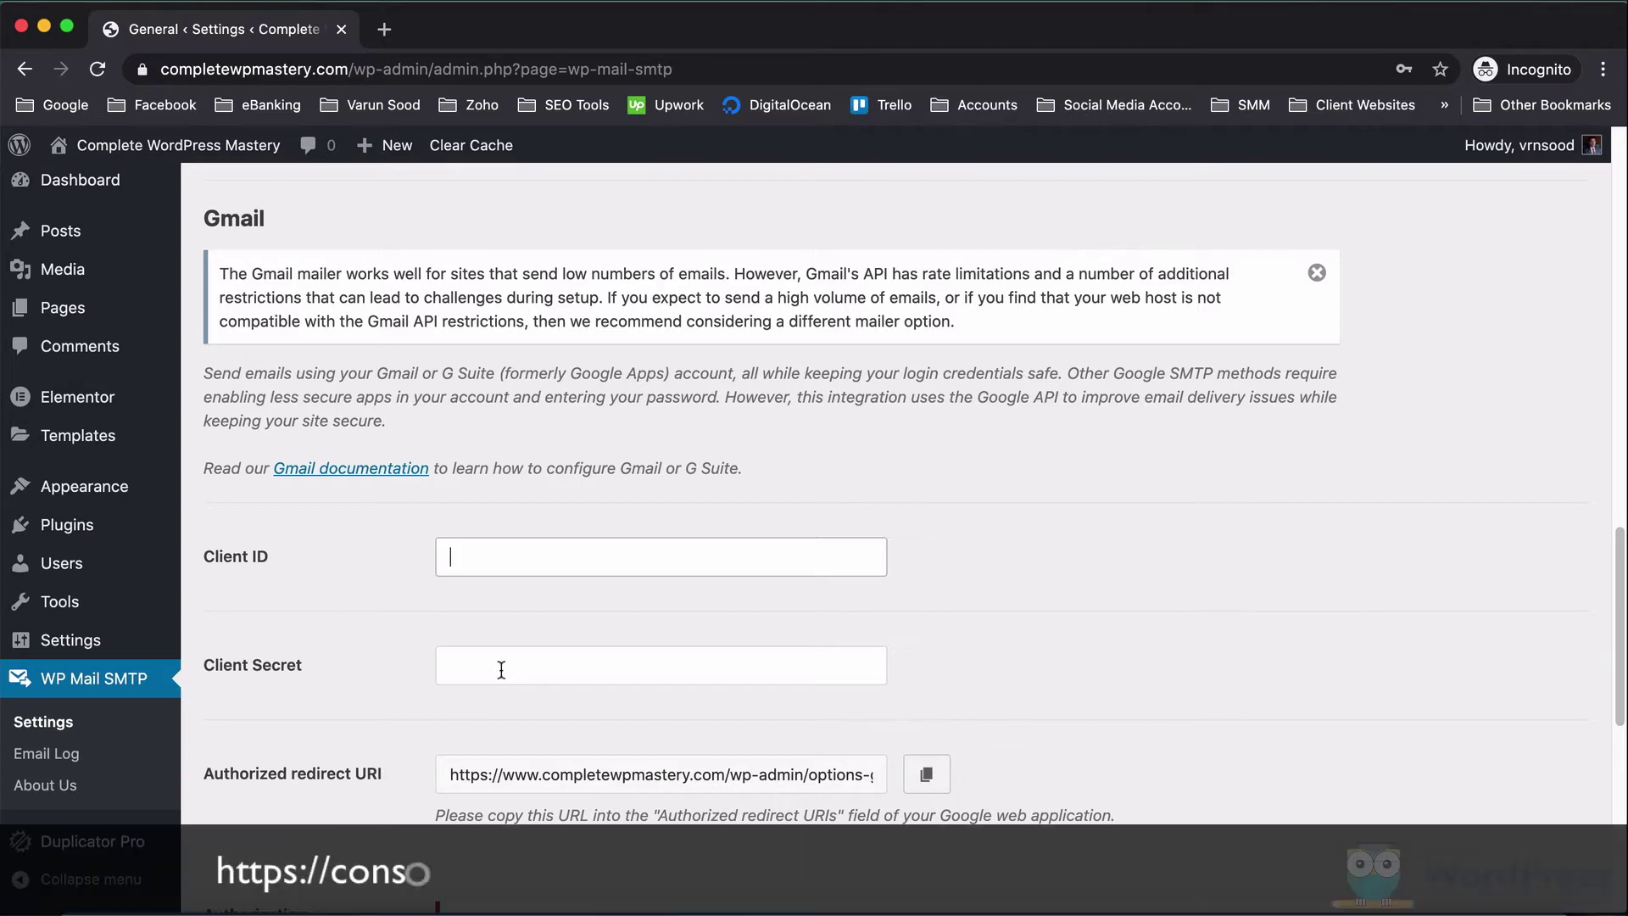
Open the Gmail Application Registration page in a new browser tab and sign in with the site's Google e-mail and account password
click(385, 33)
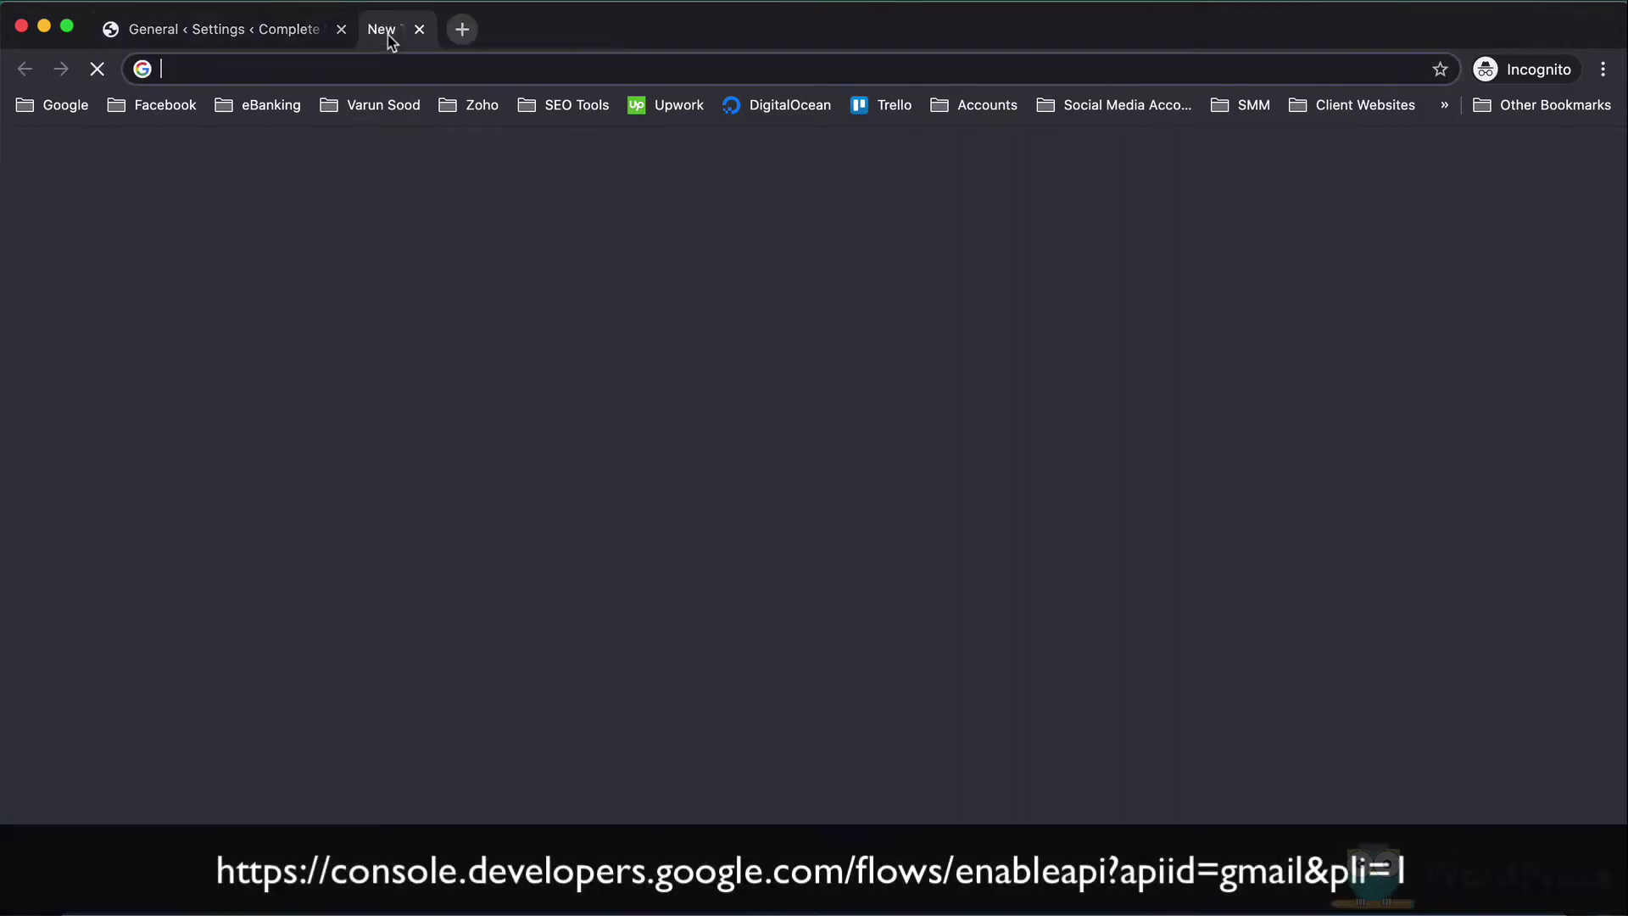
text(gmail app)
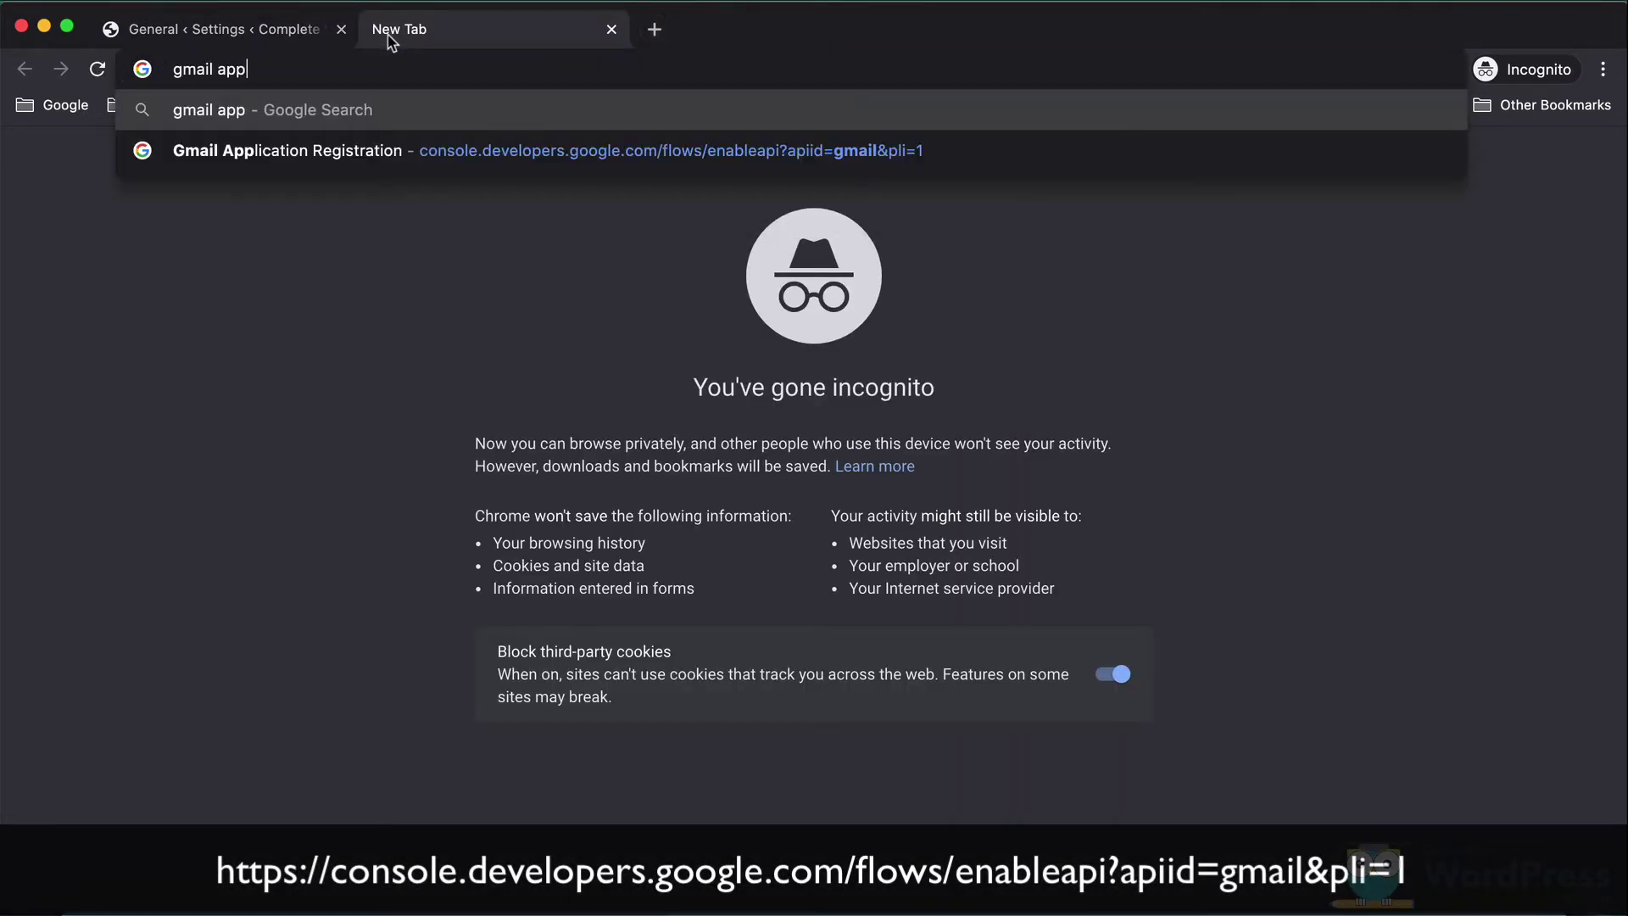
text(l)
key(Down)
key(Return)
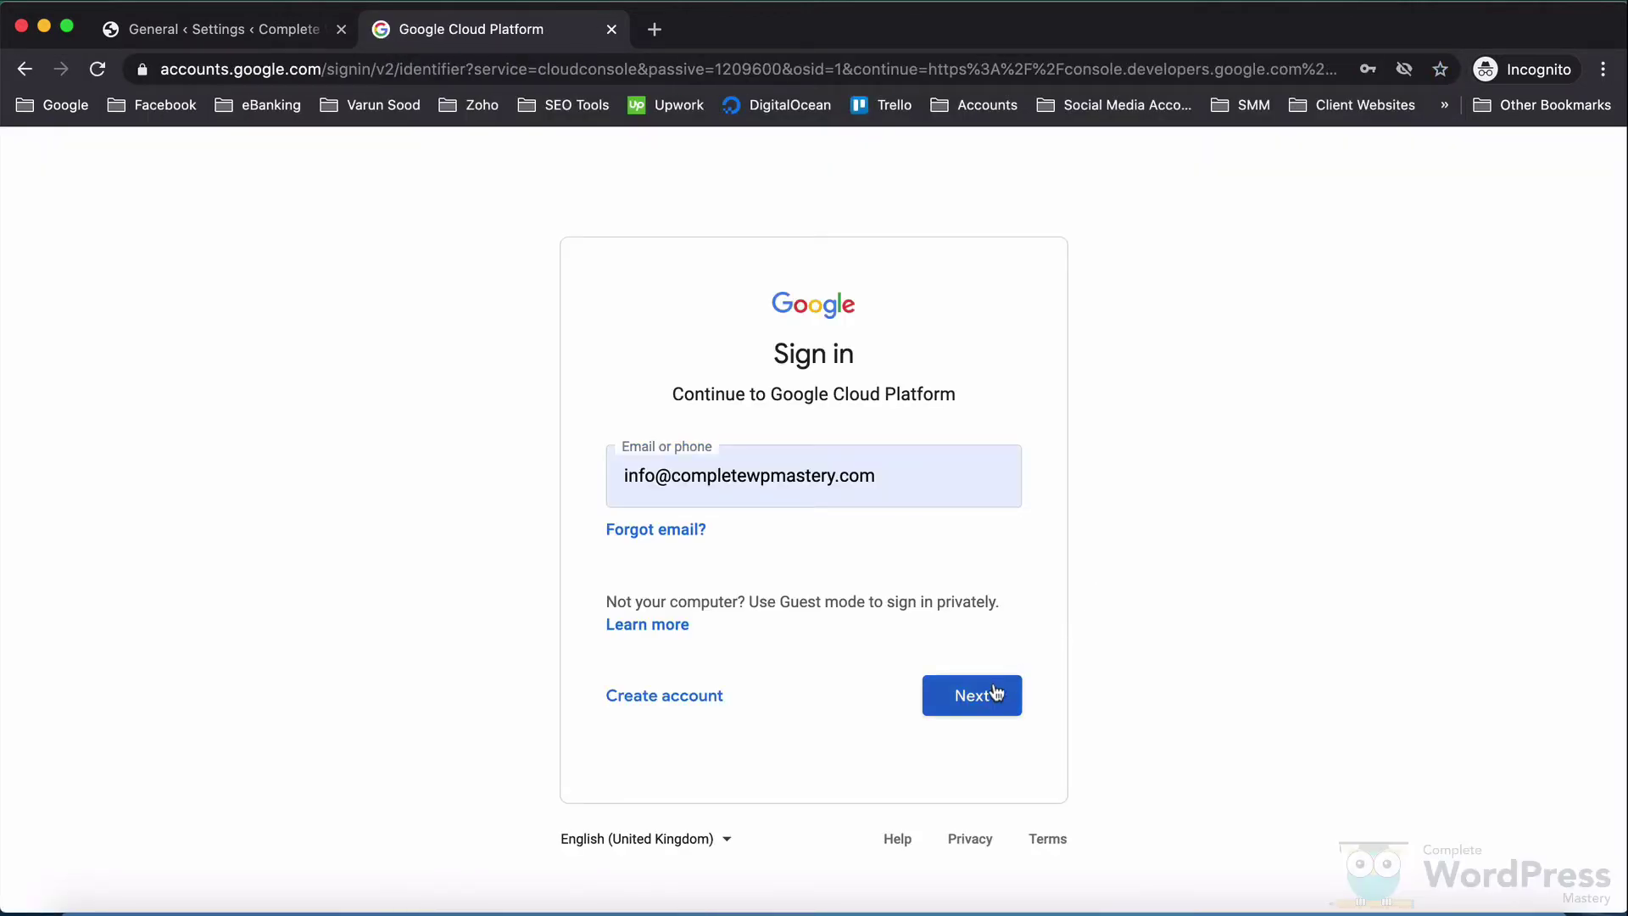
click(984, 692)
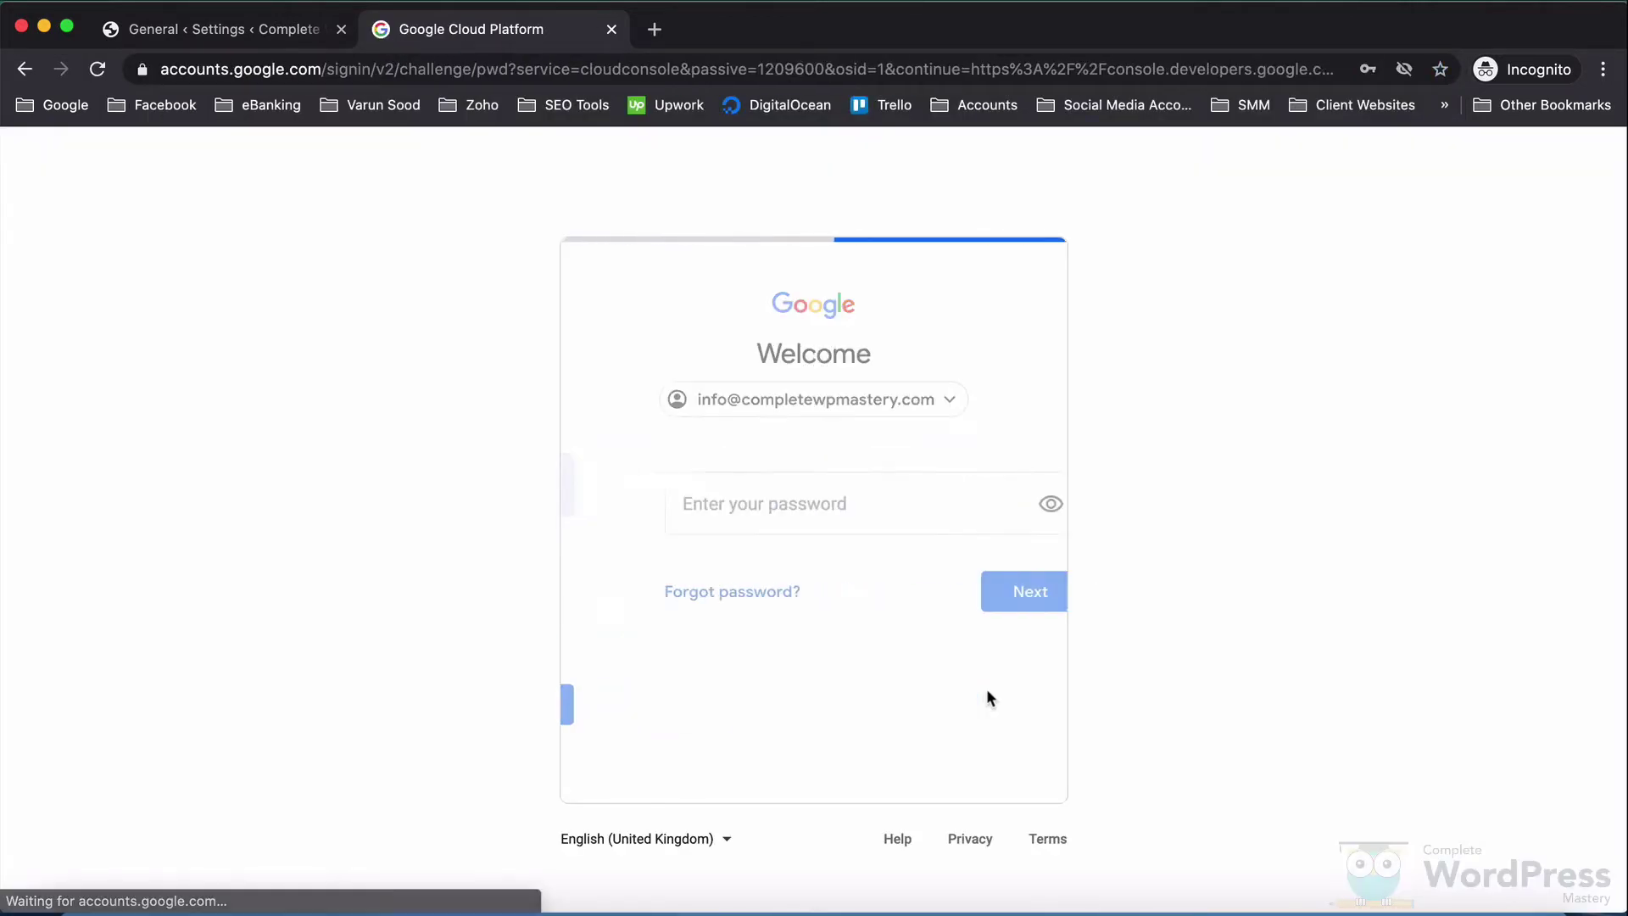
click(984, 599)
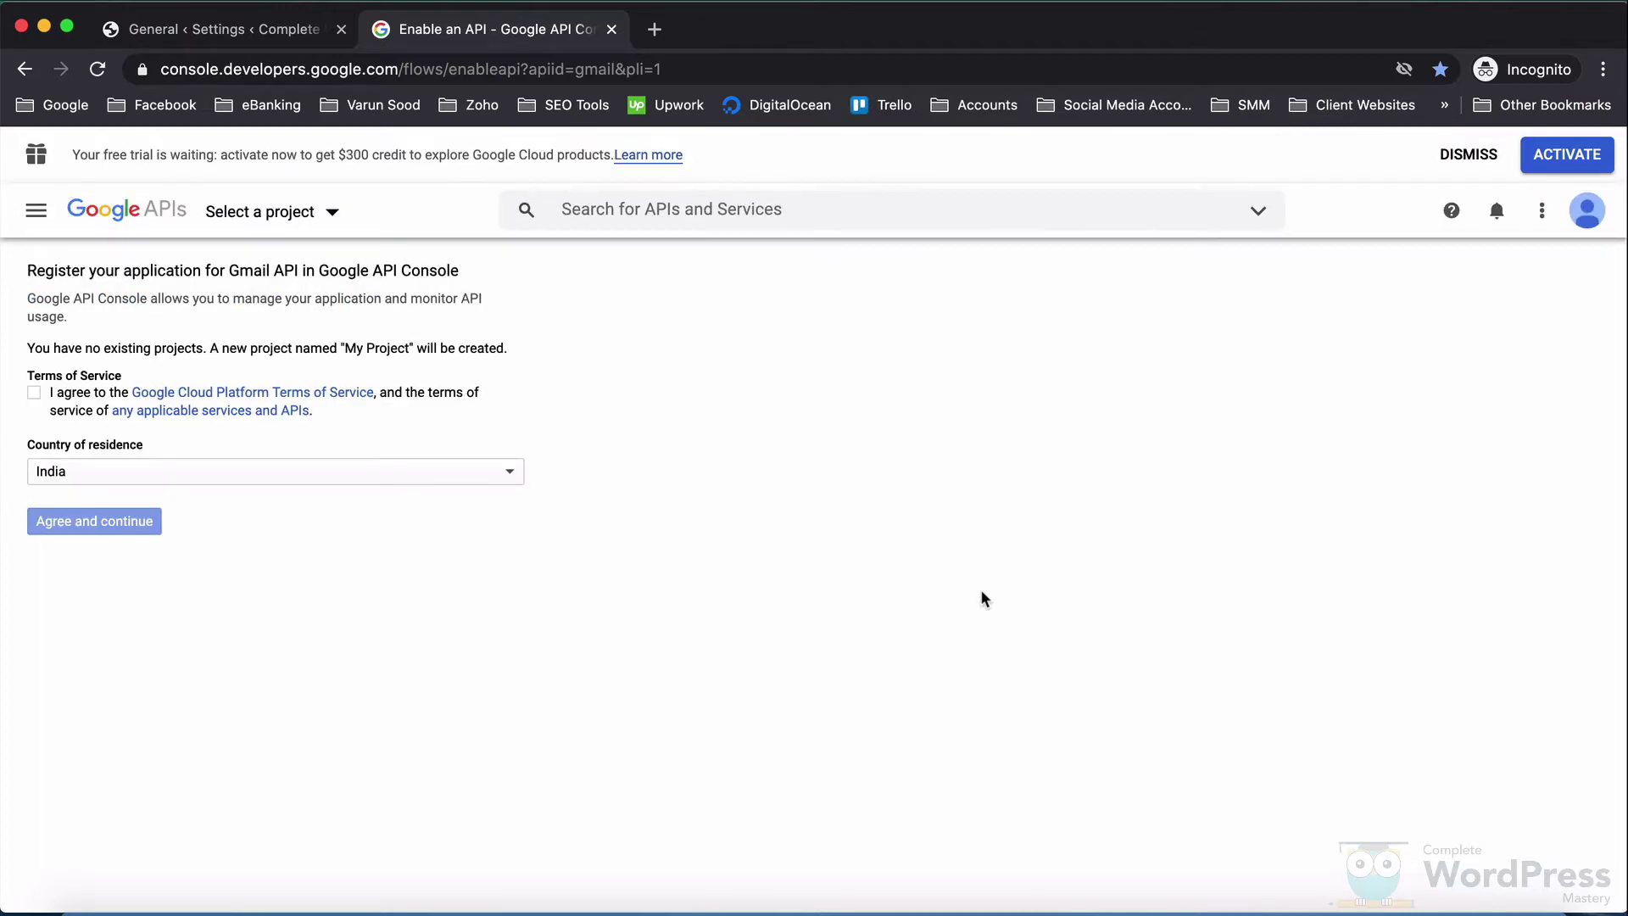
Agree to the Google Cloud Platform terms, register the application for the Gmail API, and proceed to its credentials
click(60, 403)
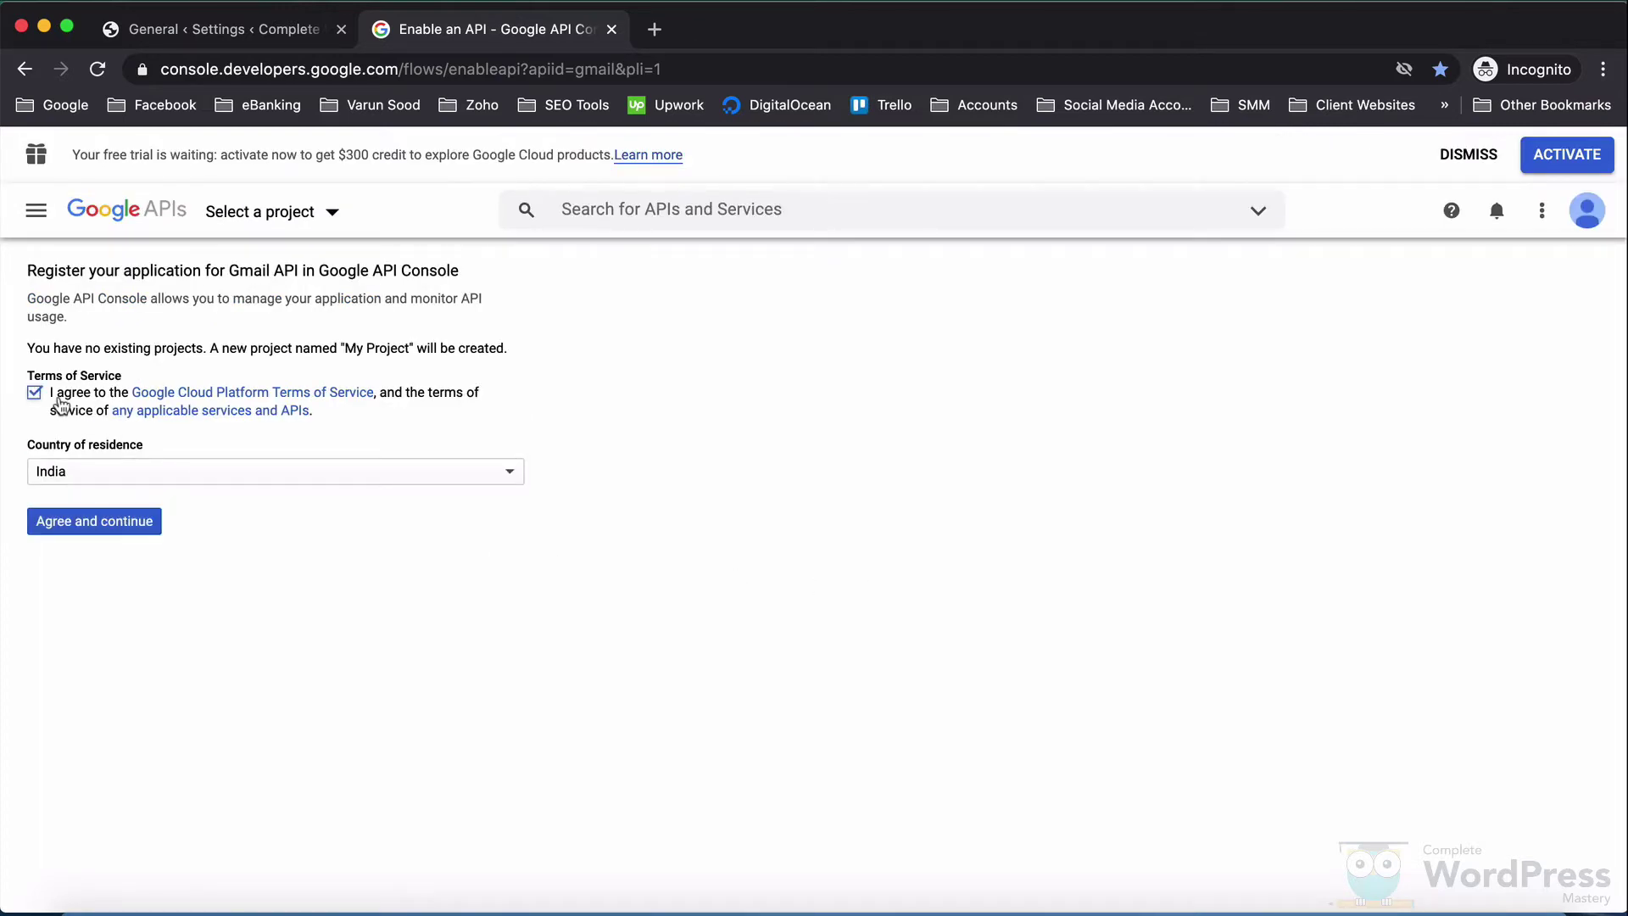
click(92, 529)
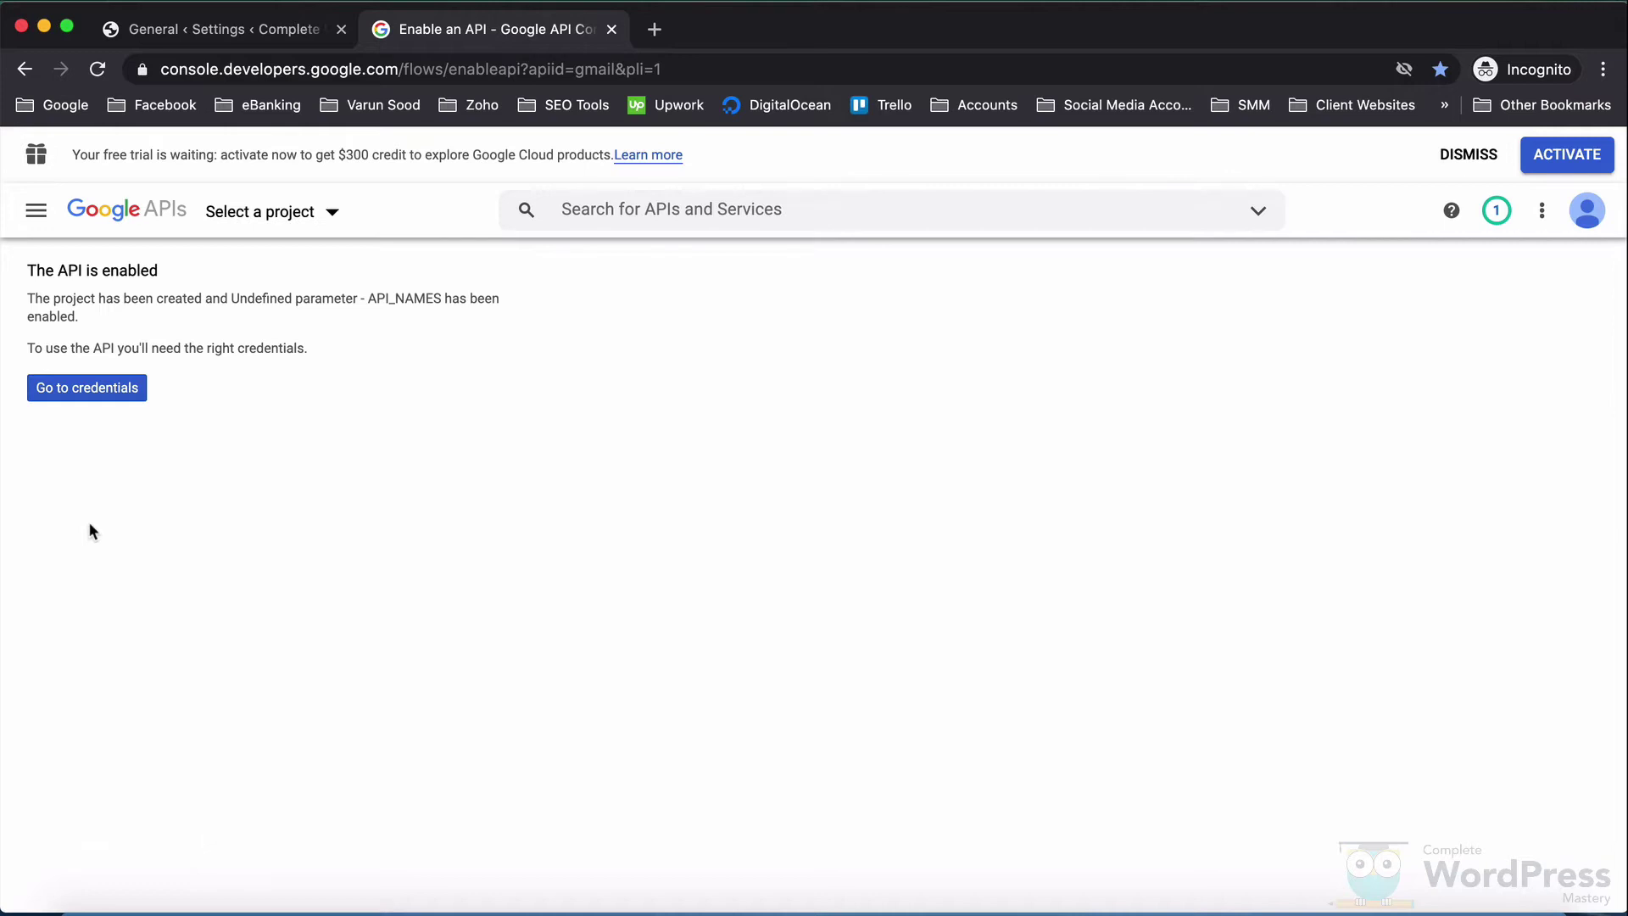
click(88, 390)
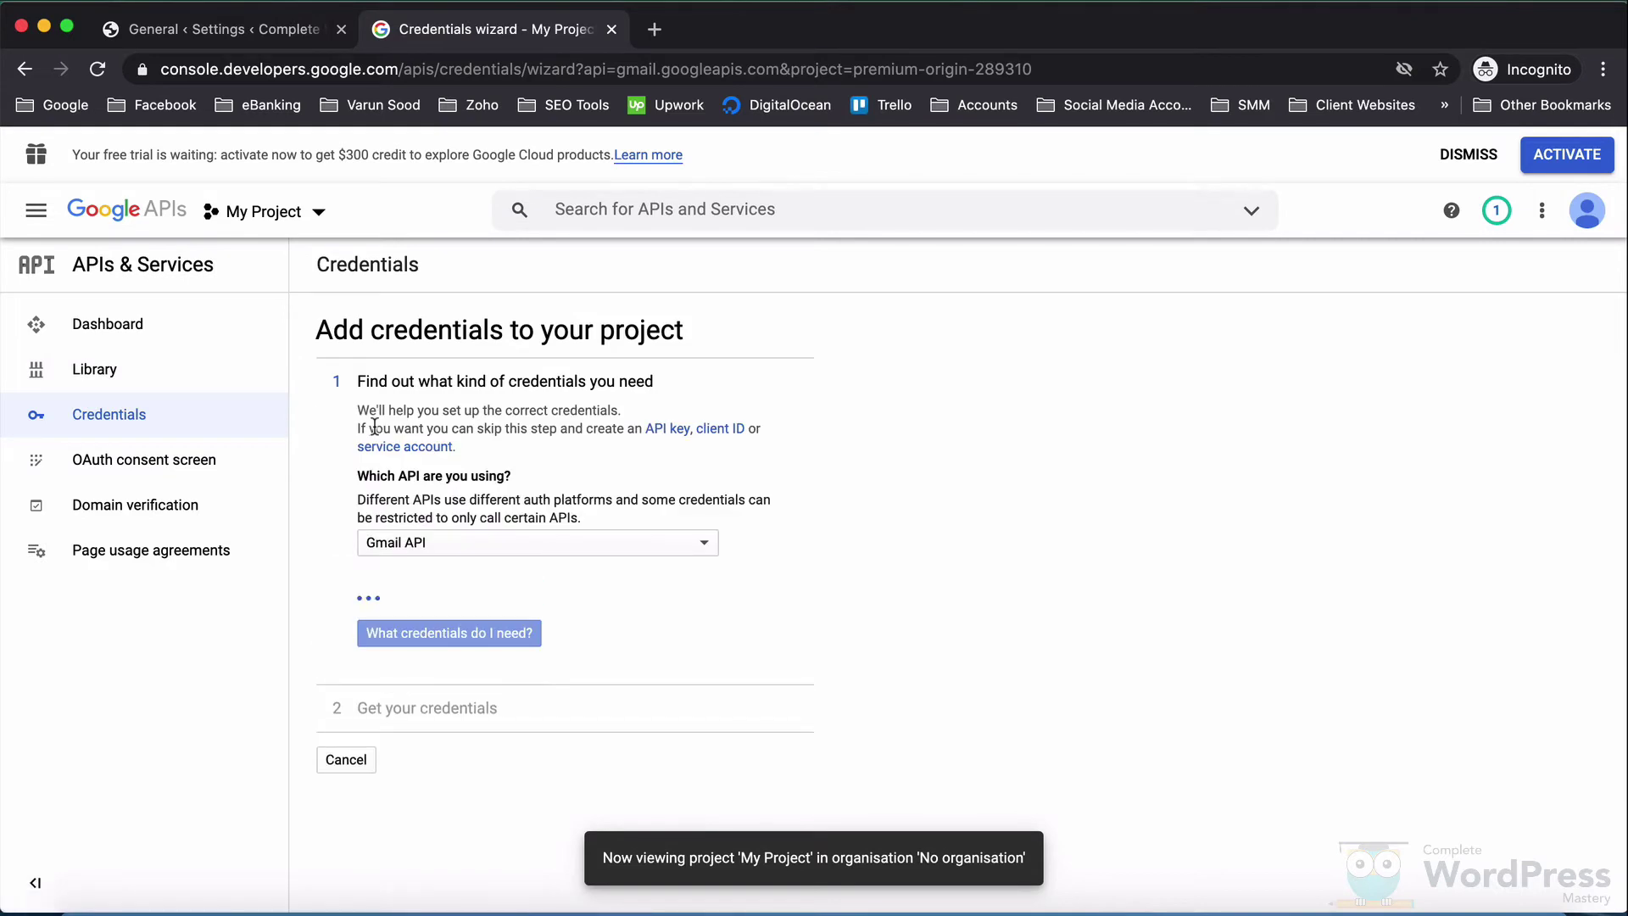
Request credentials for the Gmail API, called from a Web server (e.g. node.js, Tomcat) and accessing User data
click(640, 547)
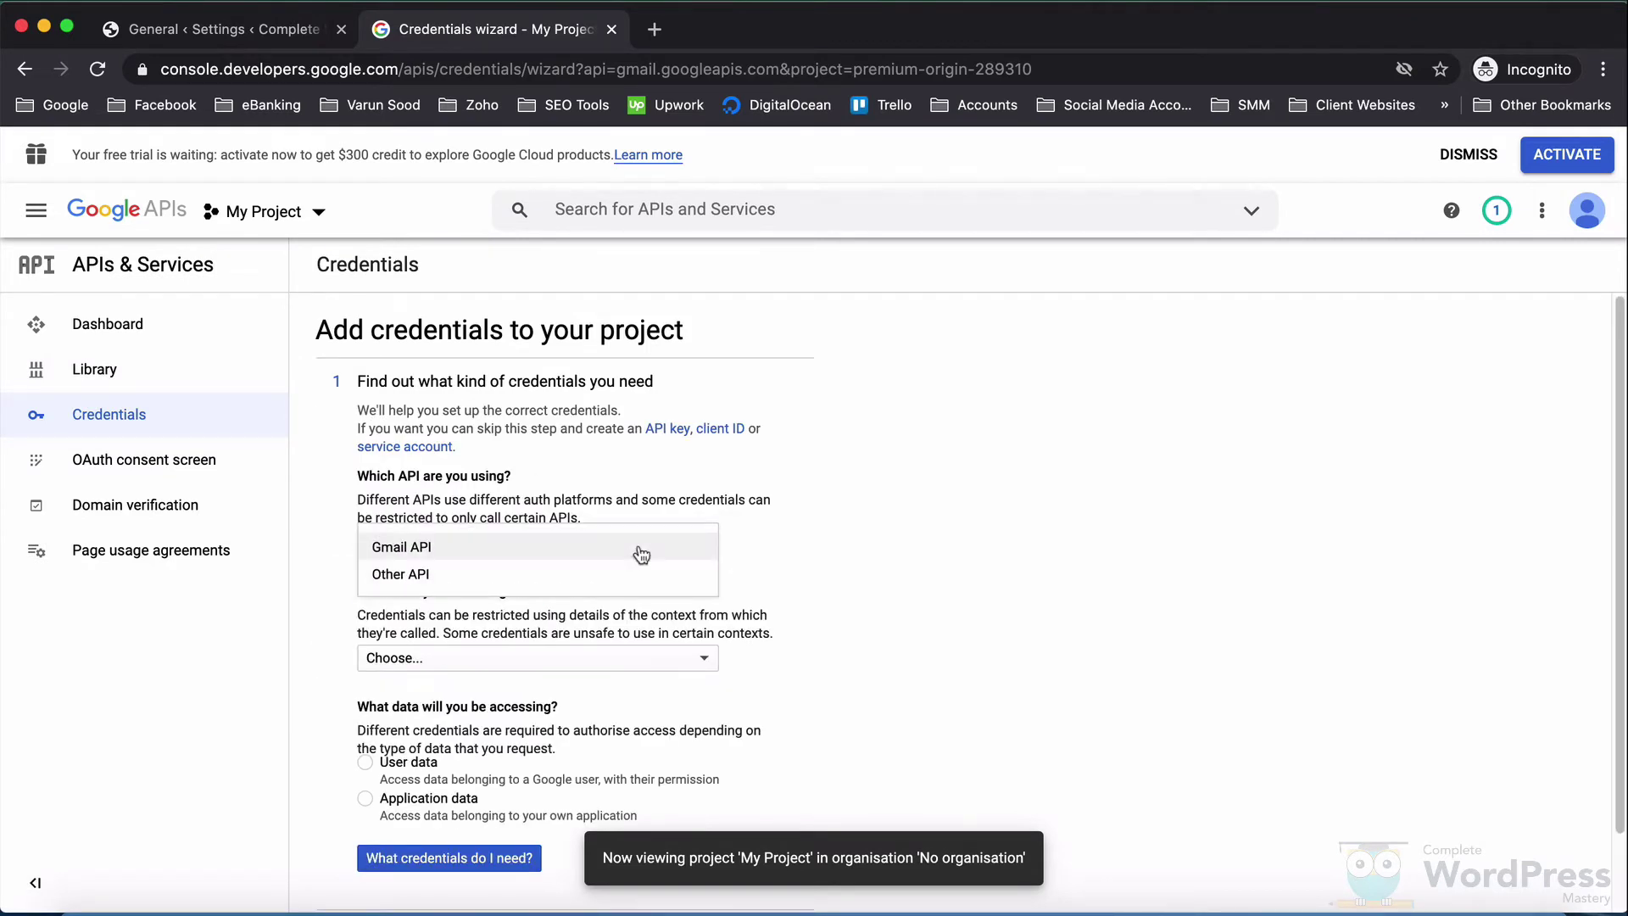
click(640, 549)
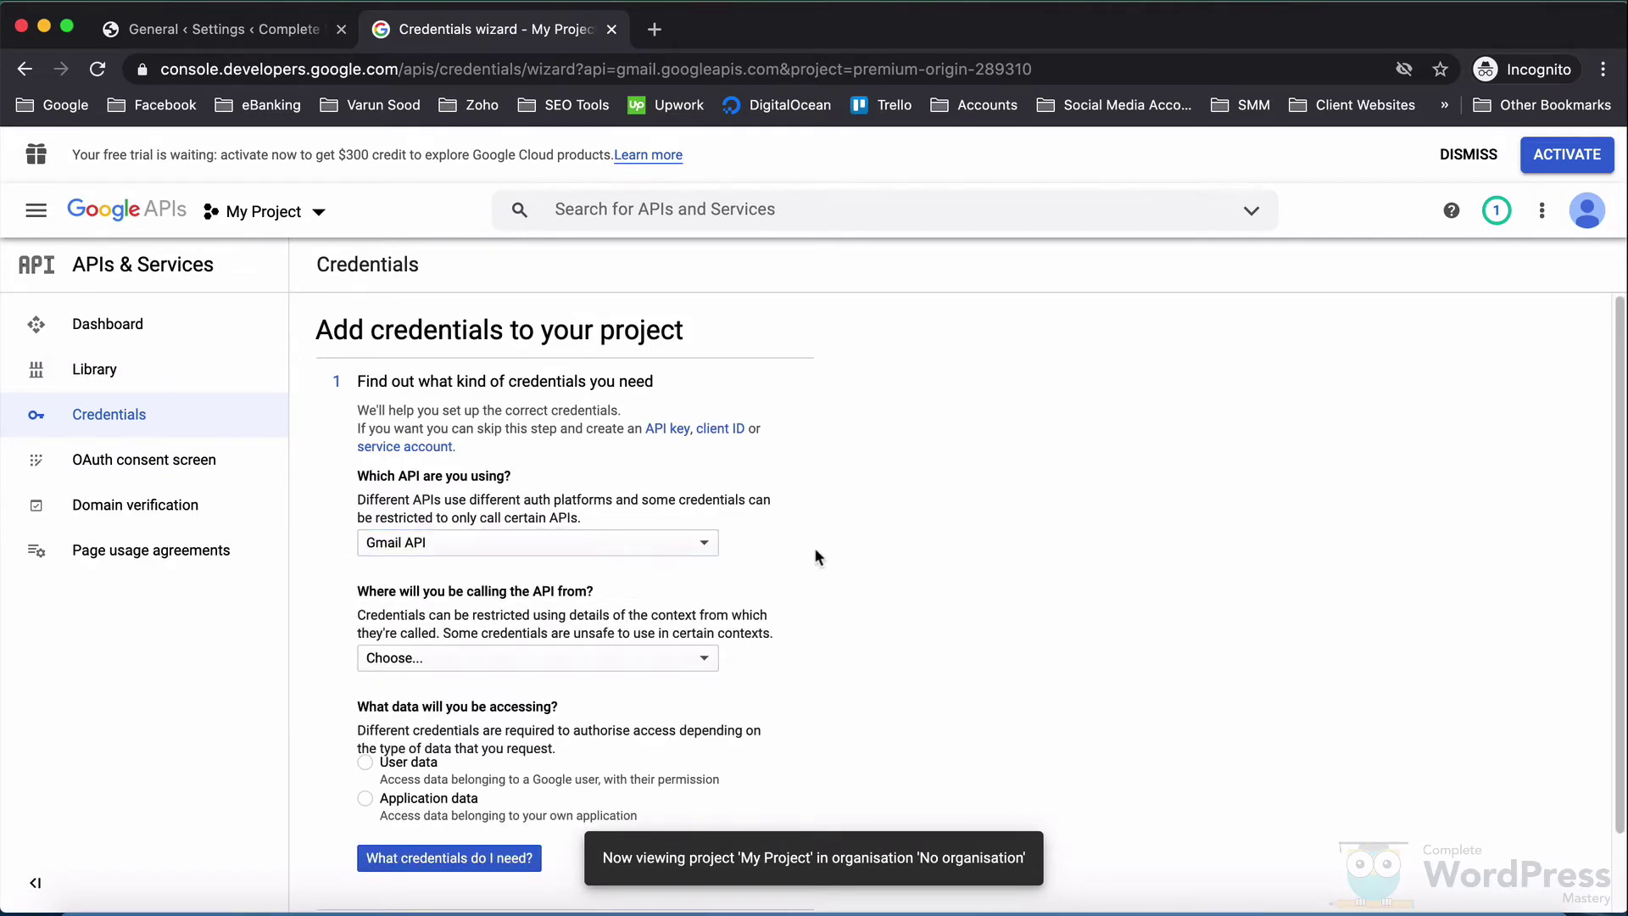
scroll(814, 547, down, 1)
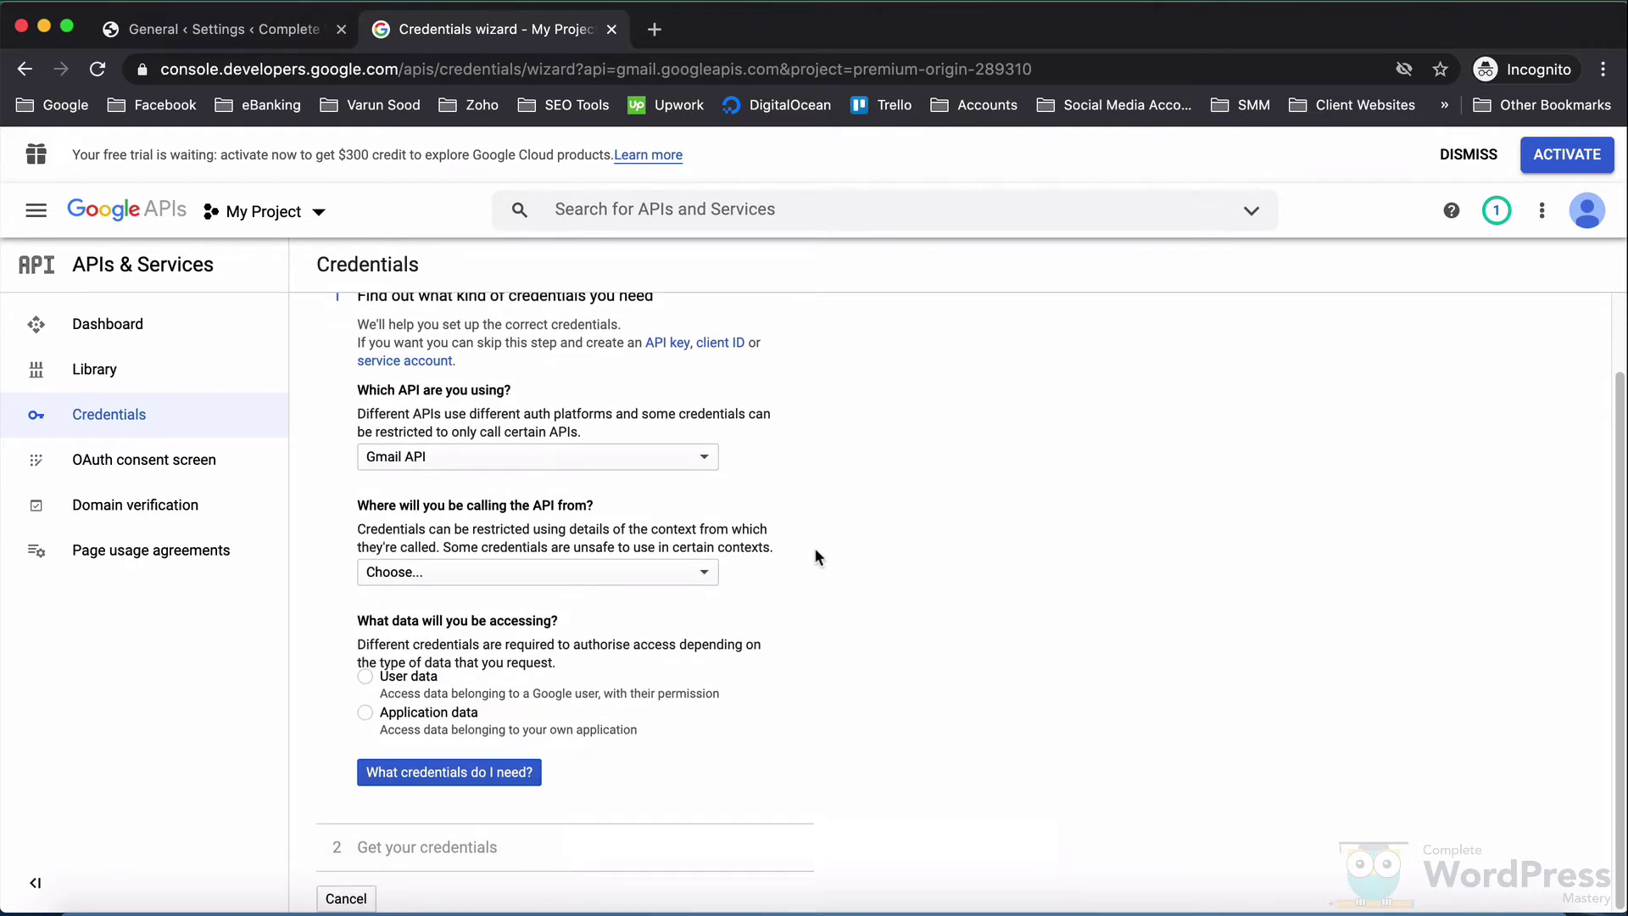
click(674, 579)
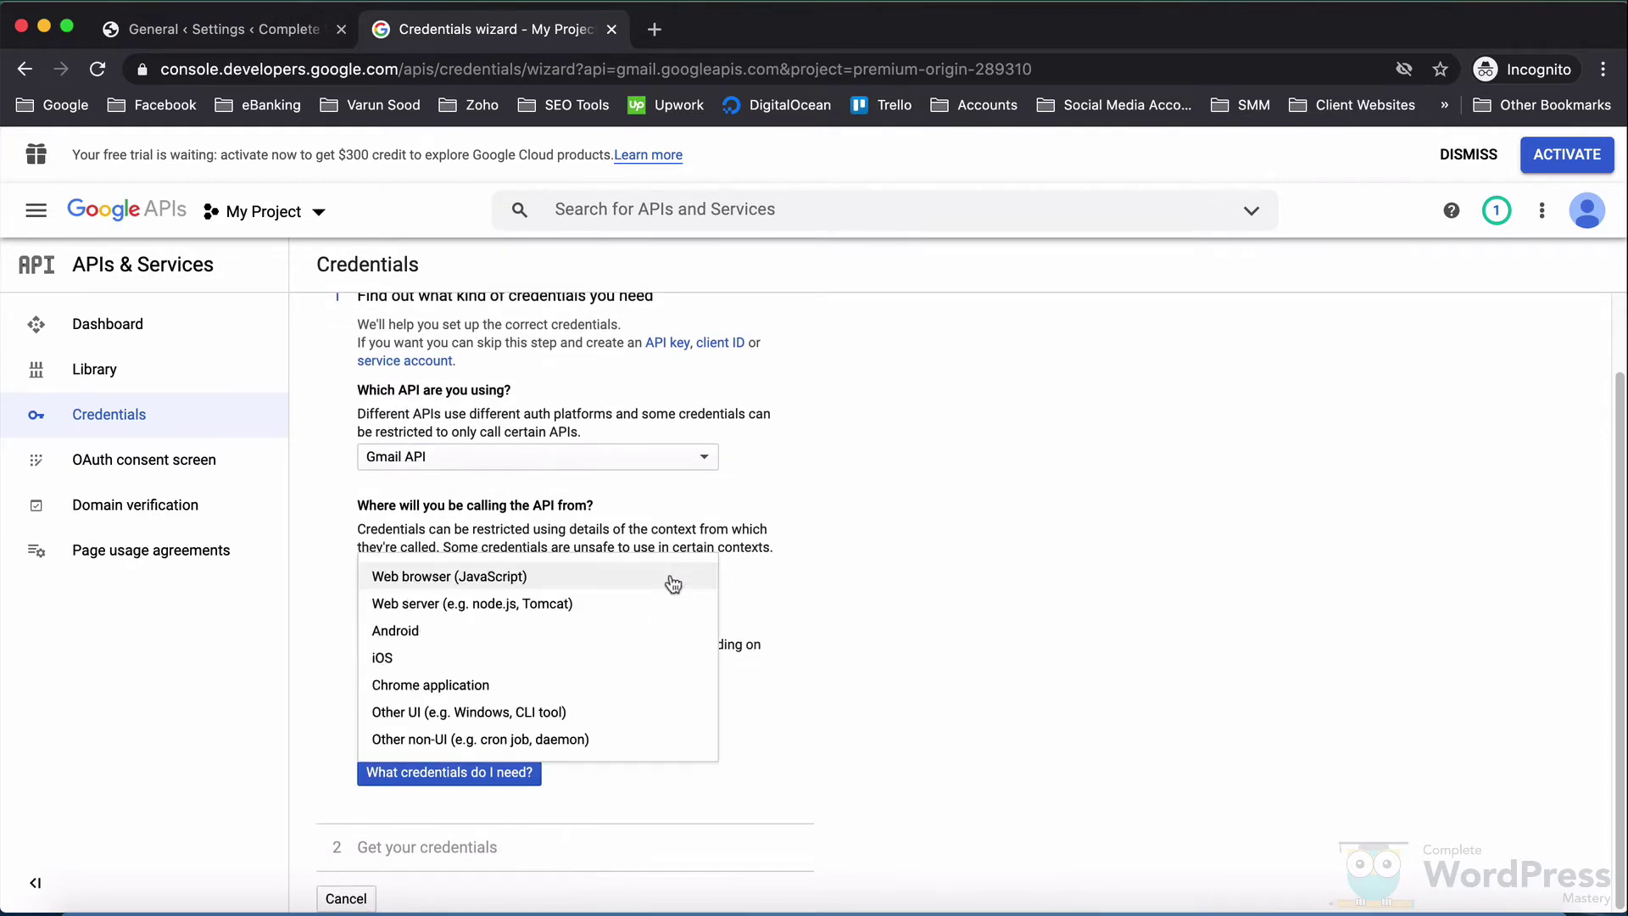
click(633, 603)
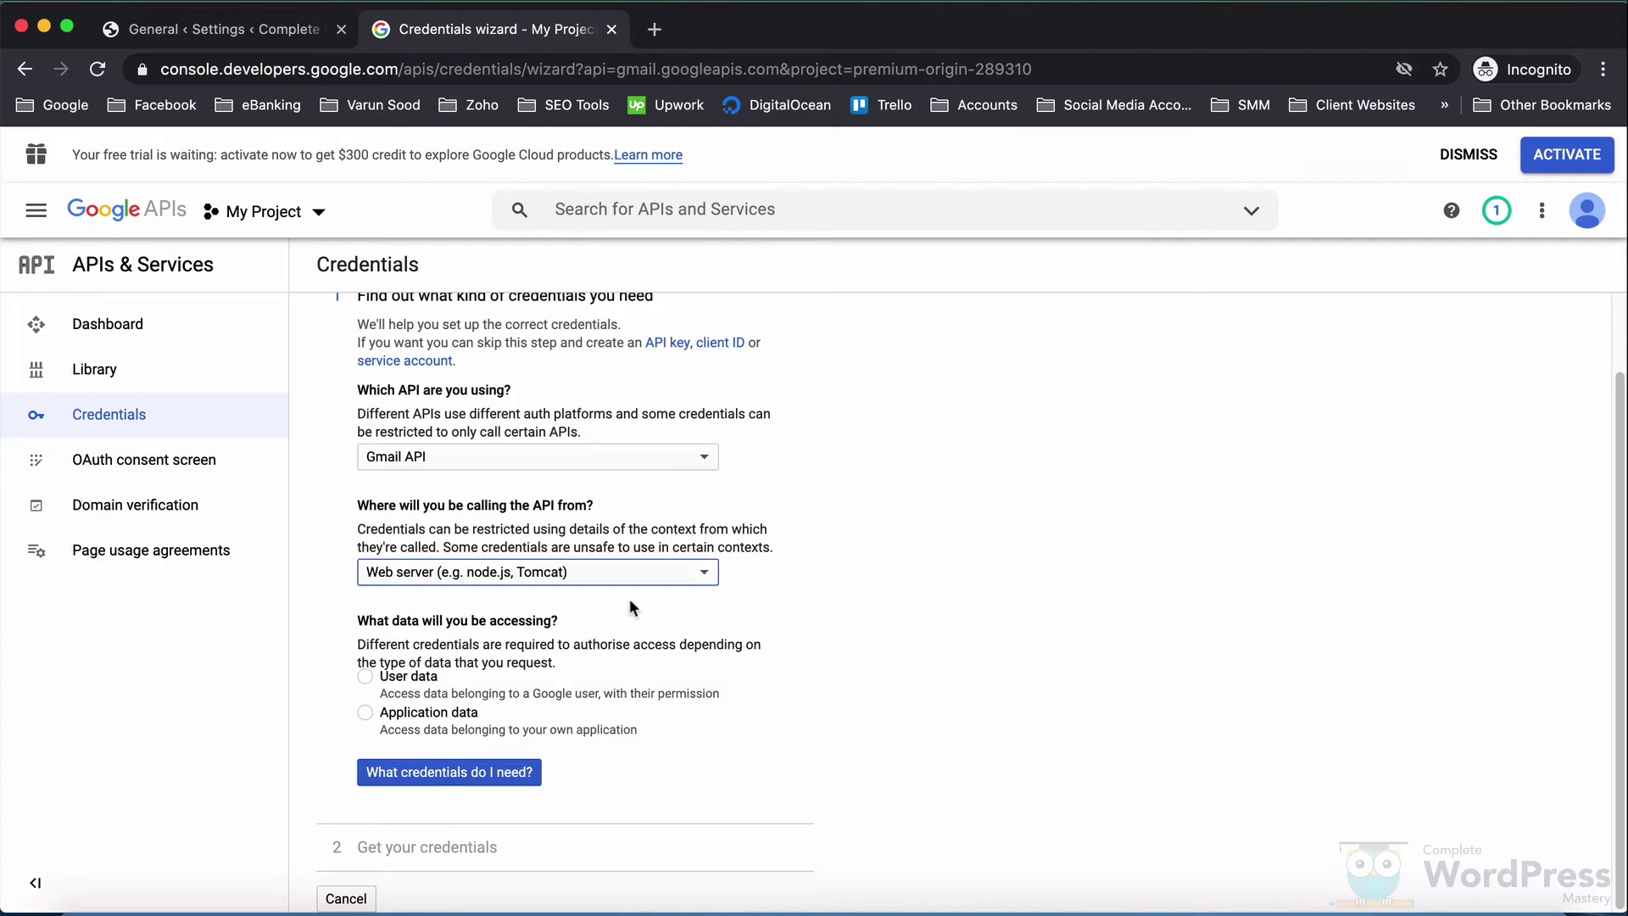
click(424, 682)
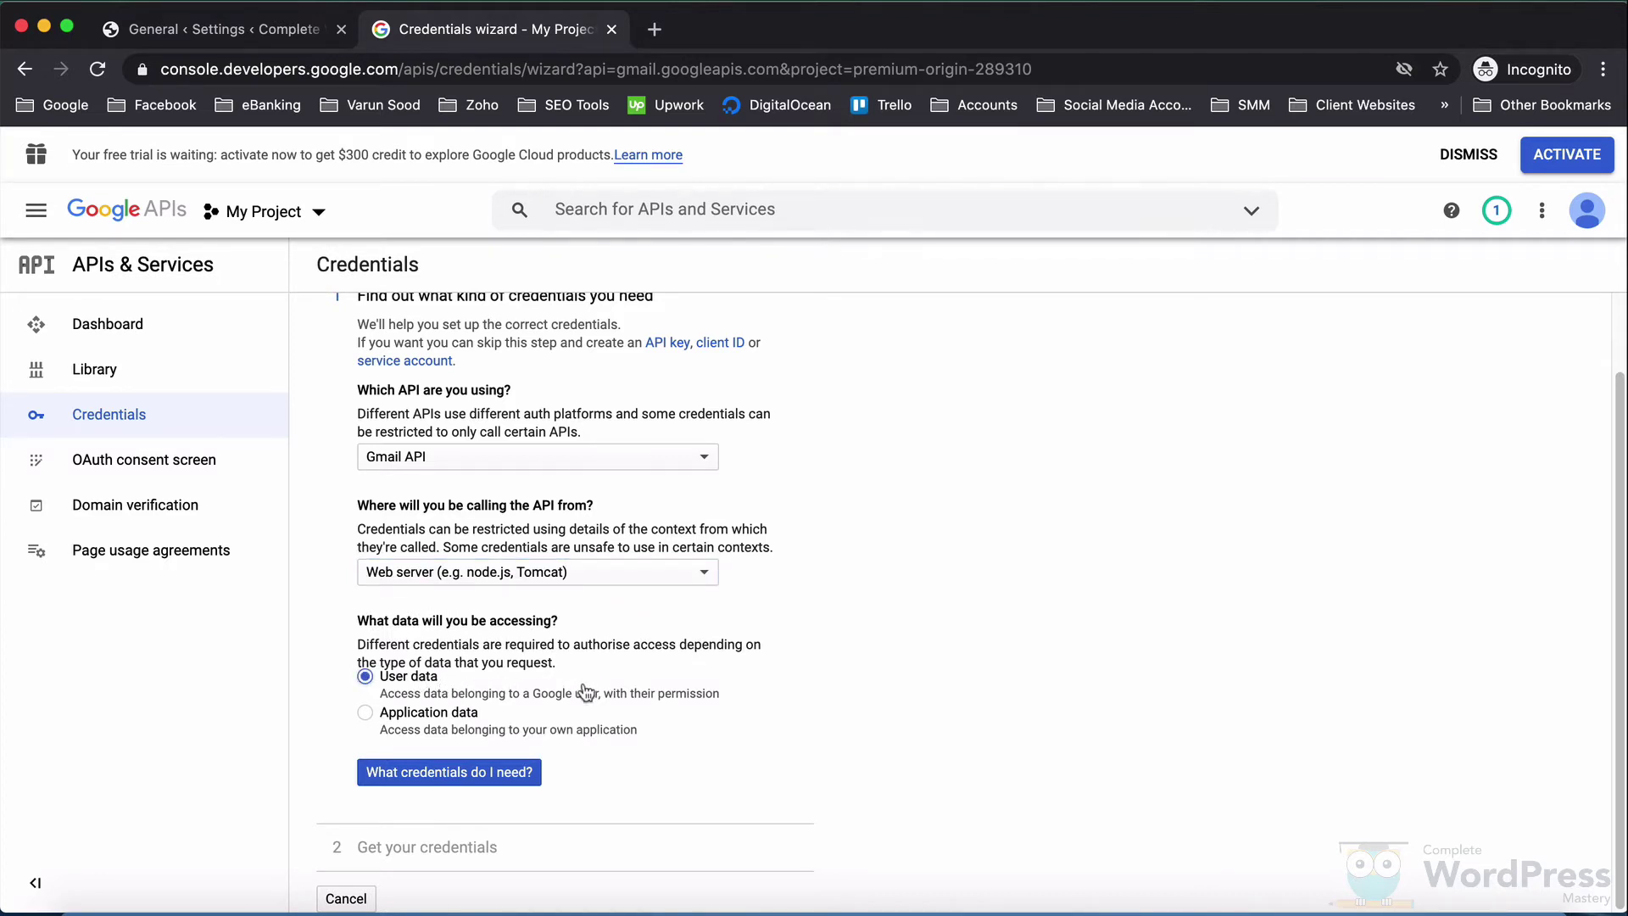
click(462, 773)
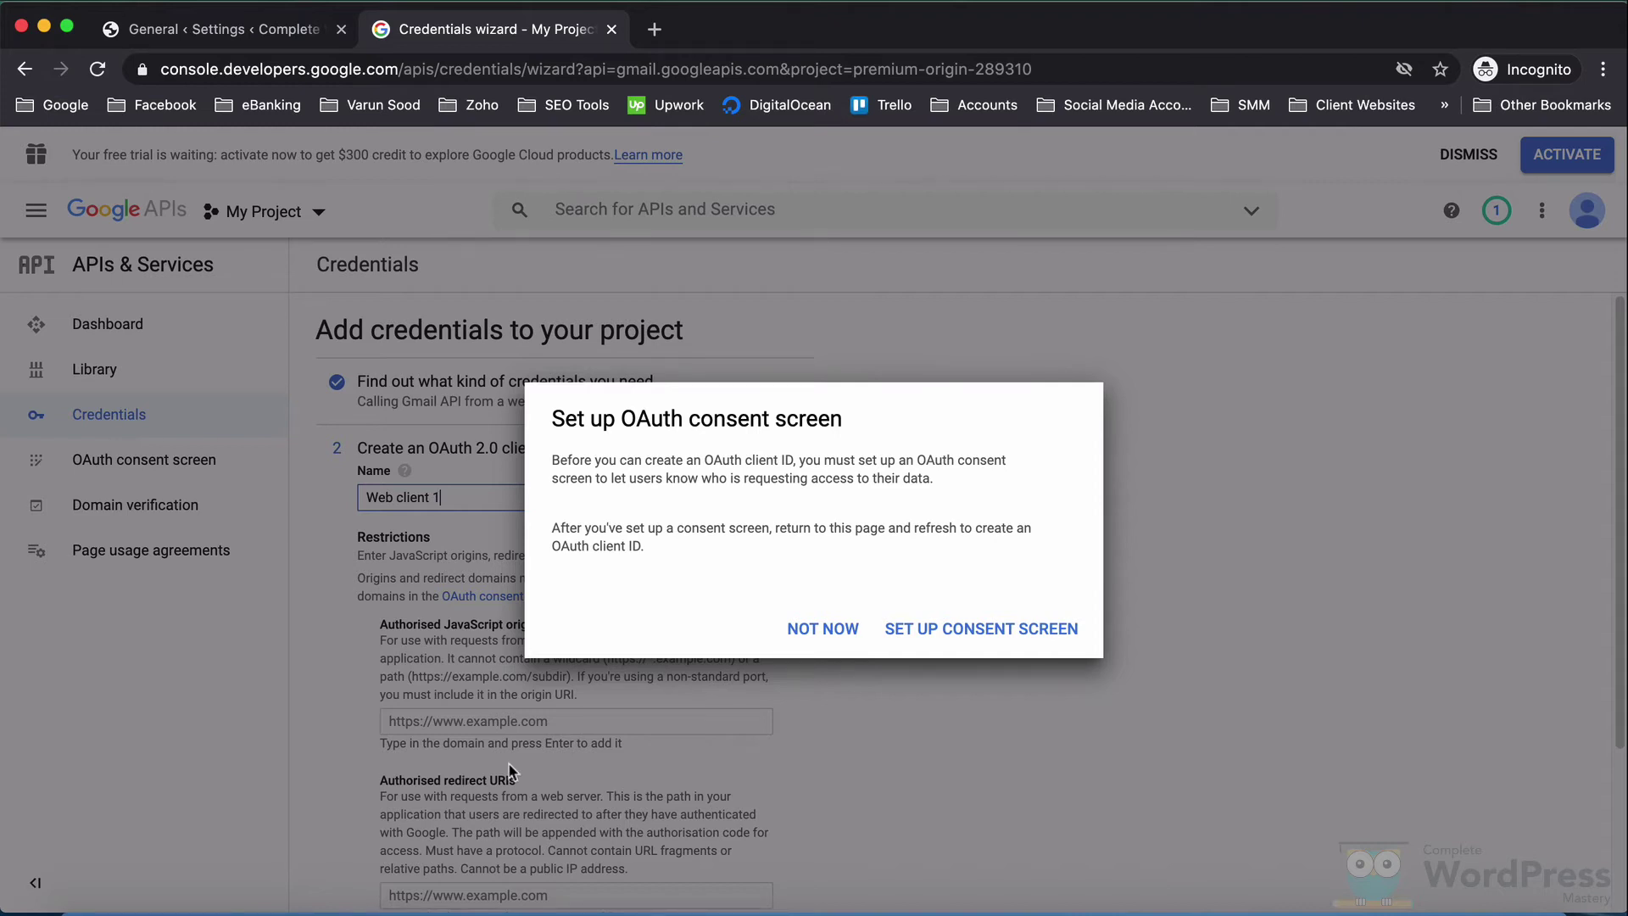
Start setting up the OAuth consent screen and create it with the Internal user type
click(1028, 635)
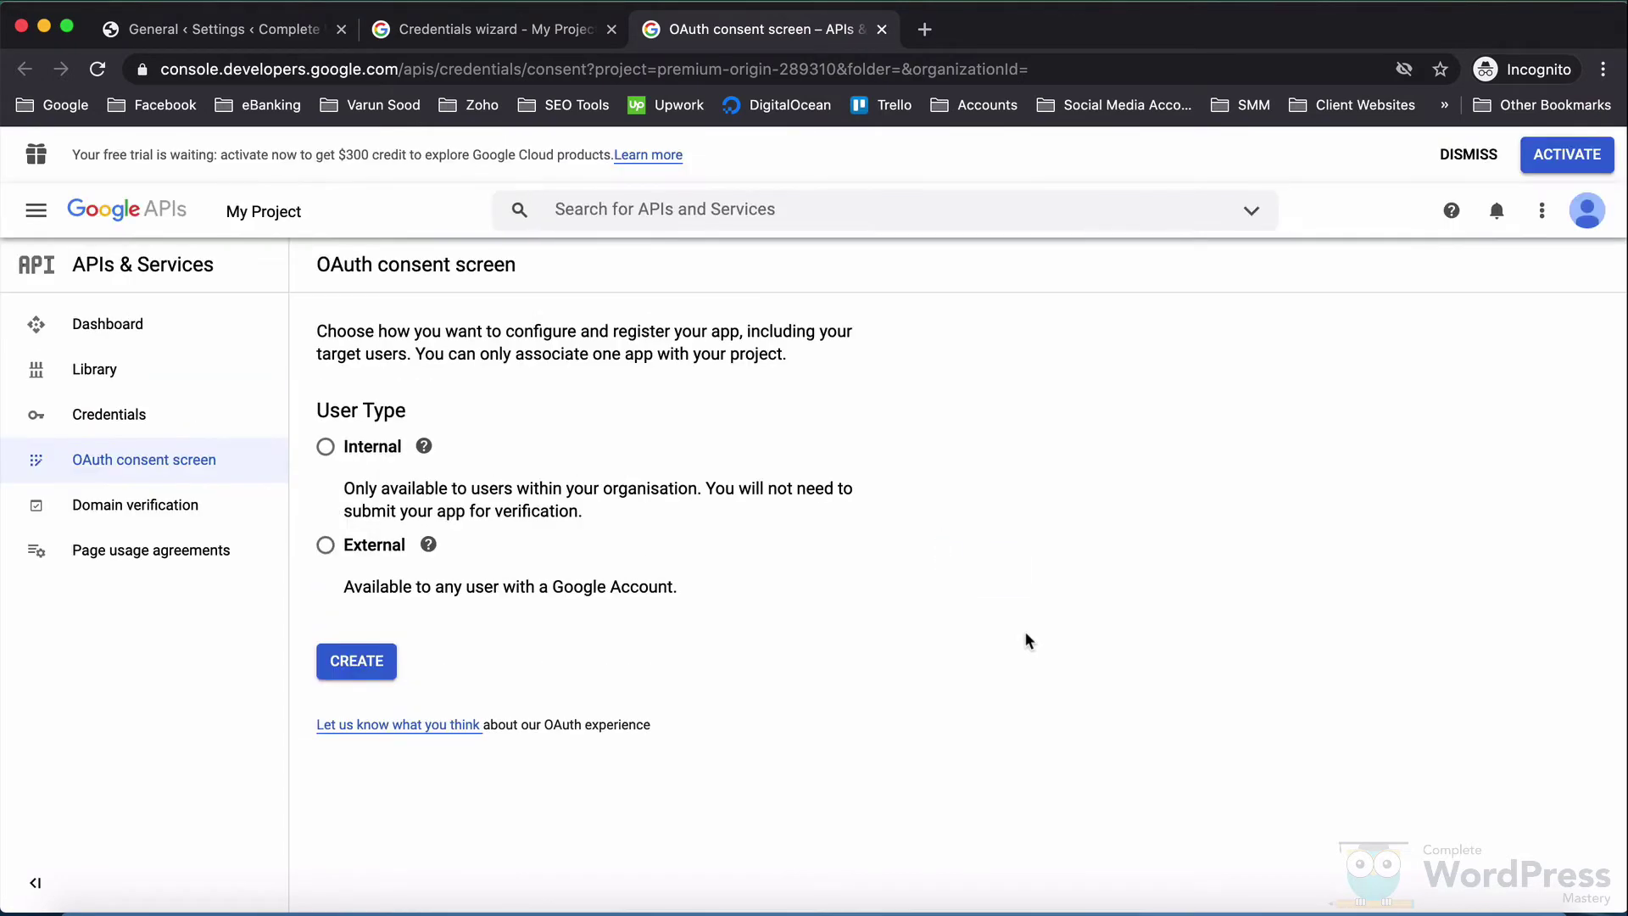
click(372, 459)
click(356, 663)
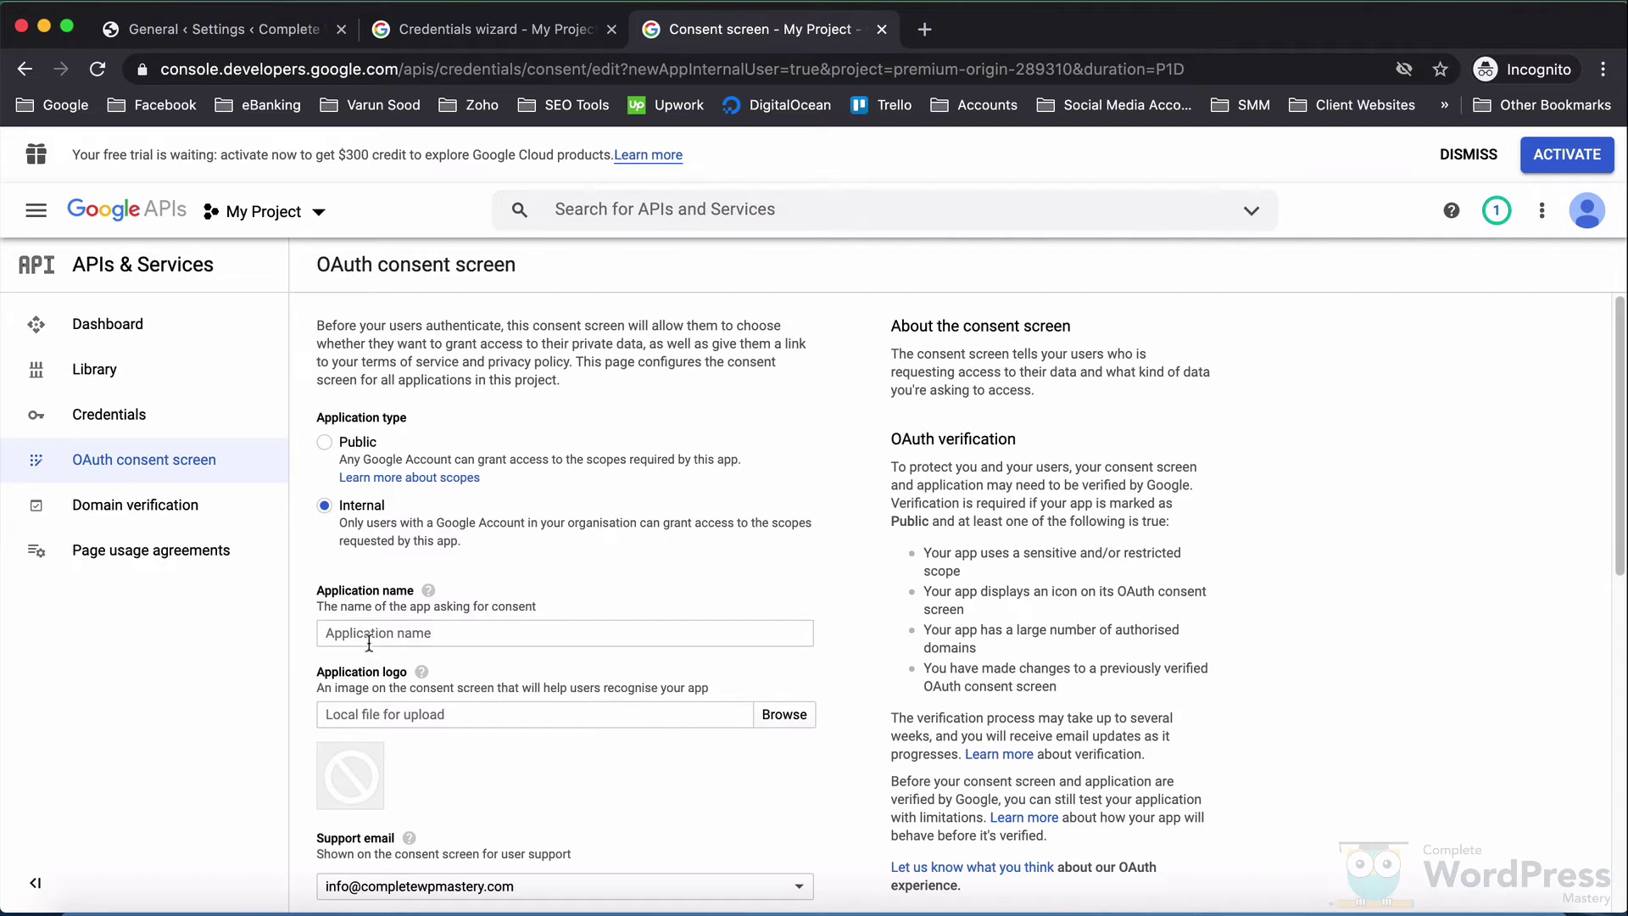
Set the consent screen's application name to "Complete WordPress Mastery"
click(370, 641)
text(C)
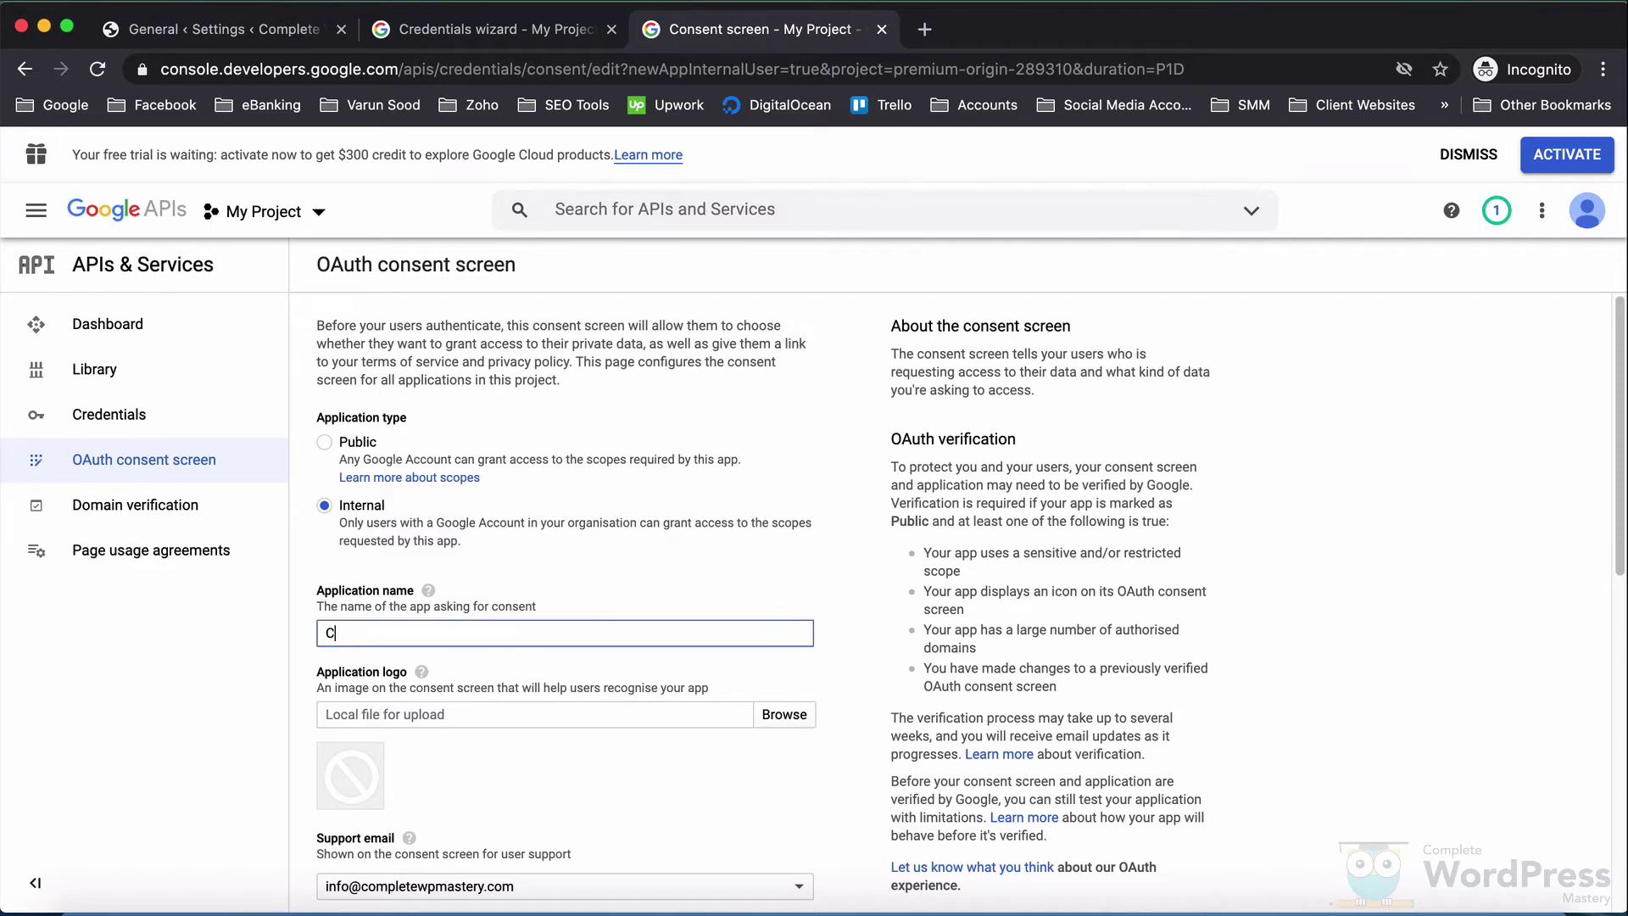
text(omplete WordPress Mastery)
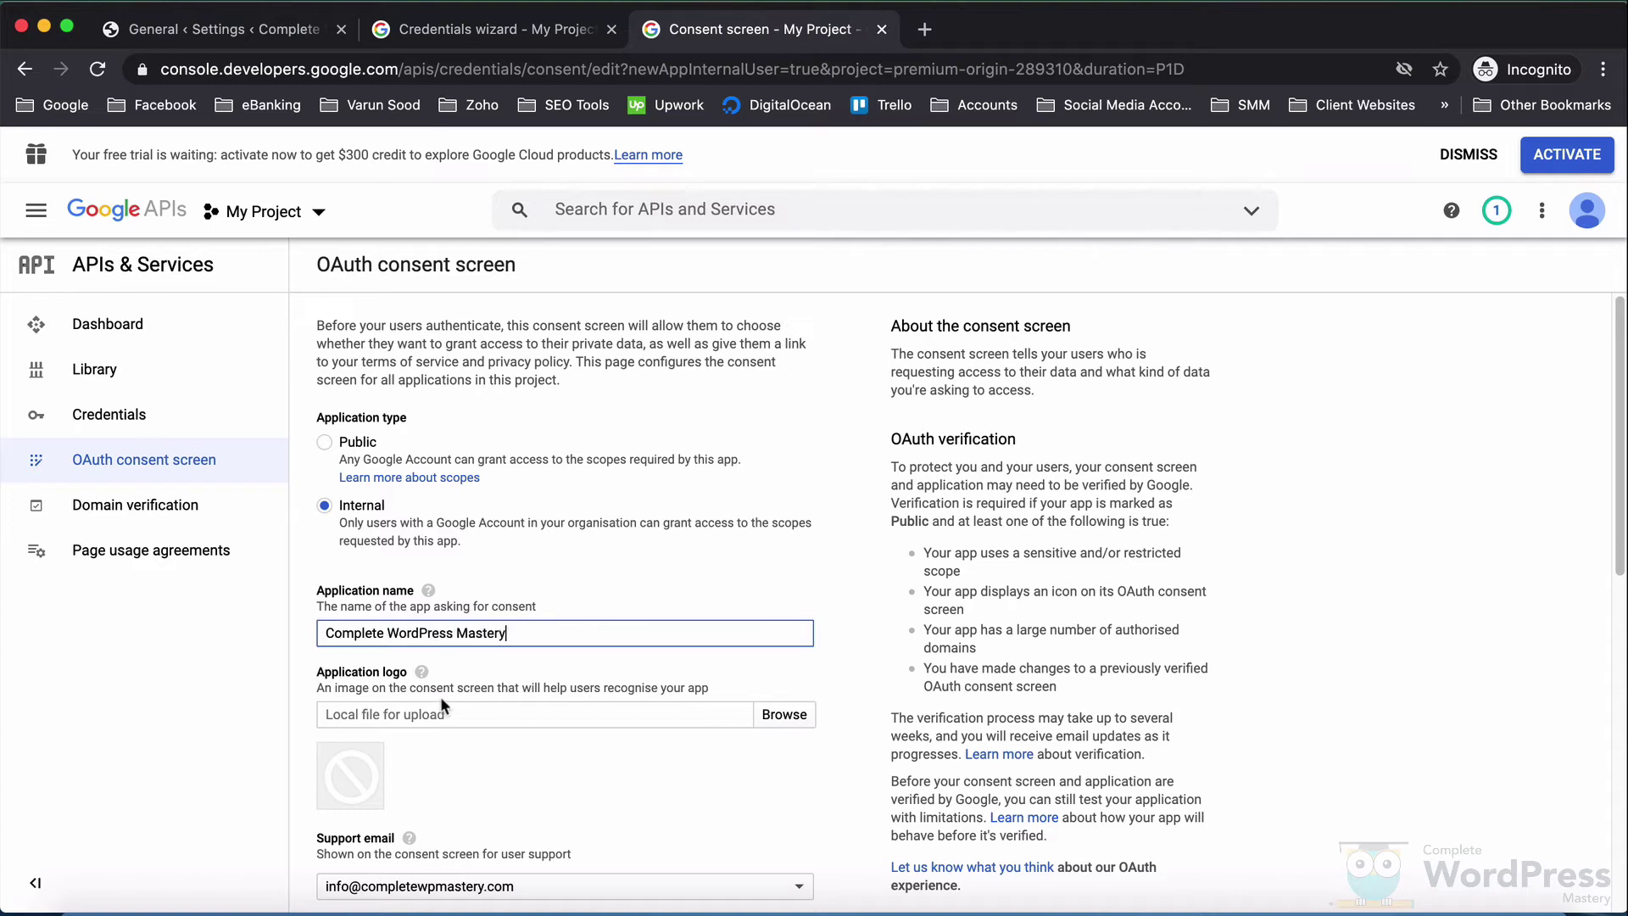
scroll(440, 695, down, 3)
scroll(435, 688, down, 2)
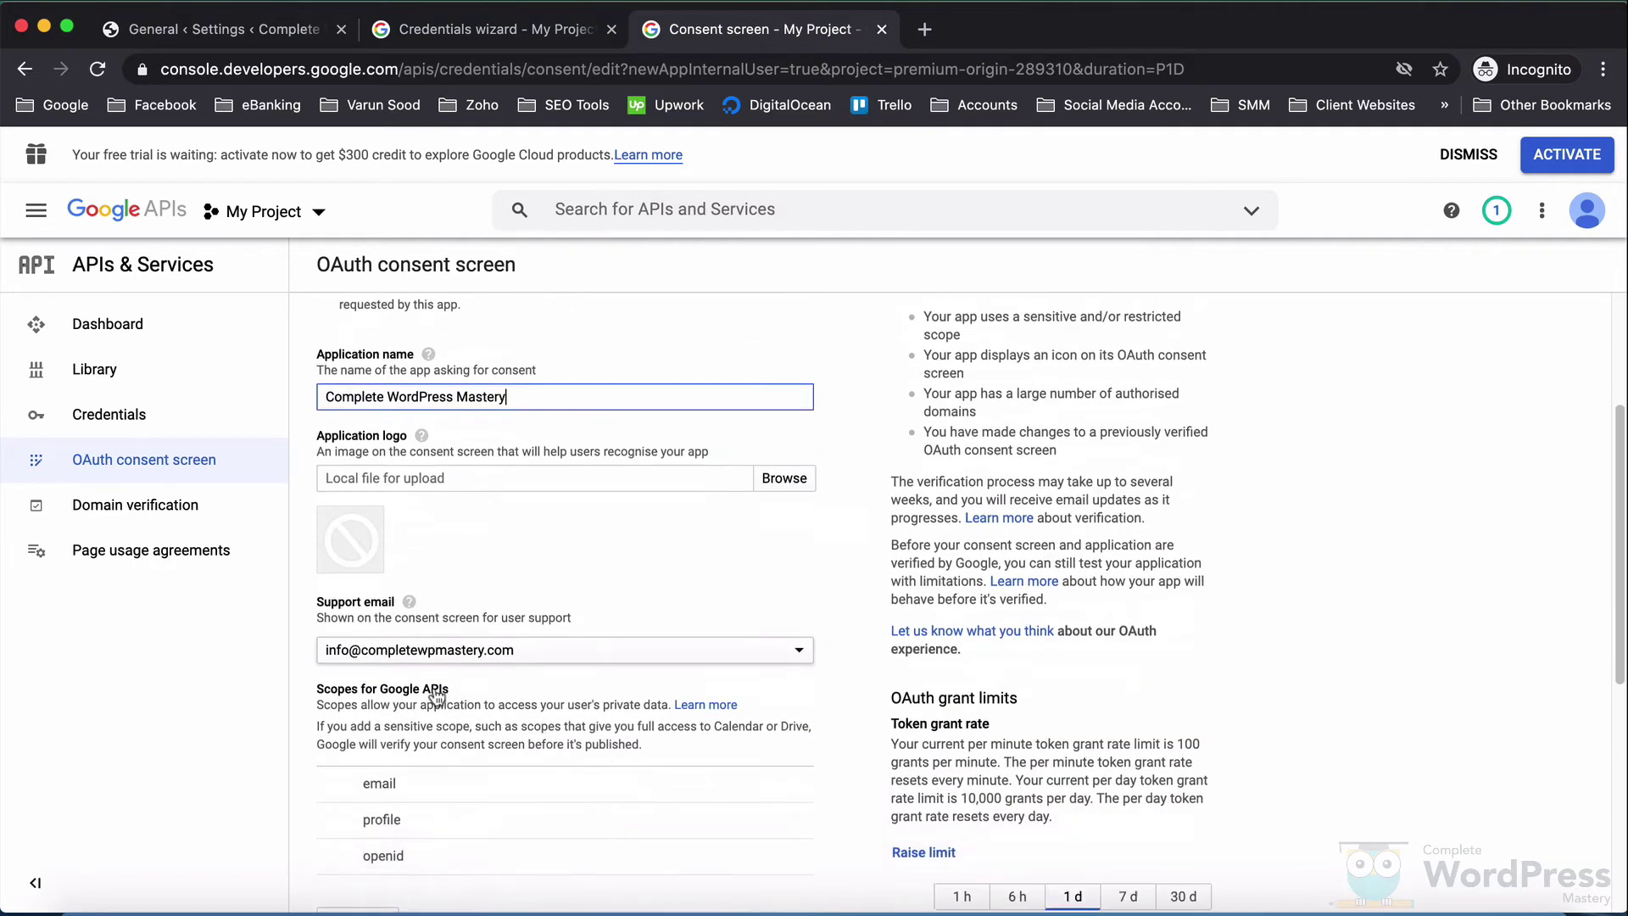
Add completewpmastery.com to the consent screen's authorised domains, without protocol, www prefix or trailing slash
scroll(431, 684, down, 3)
scroll(430, 683, down, 1)
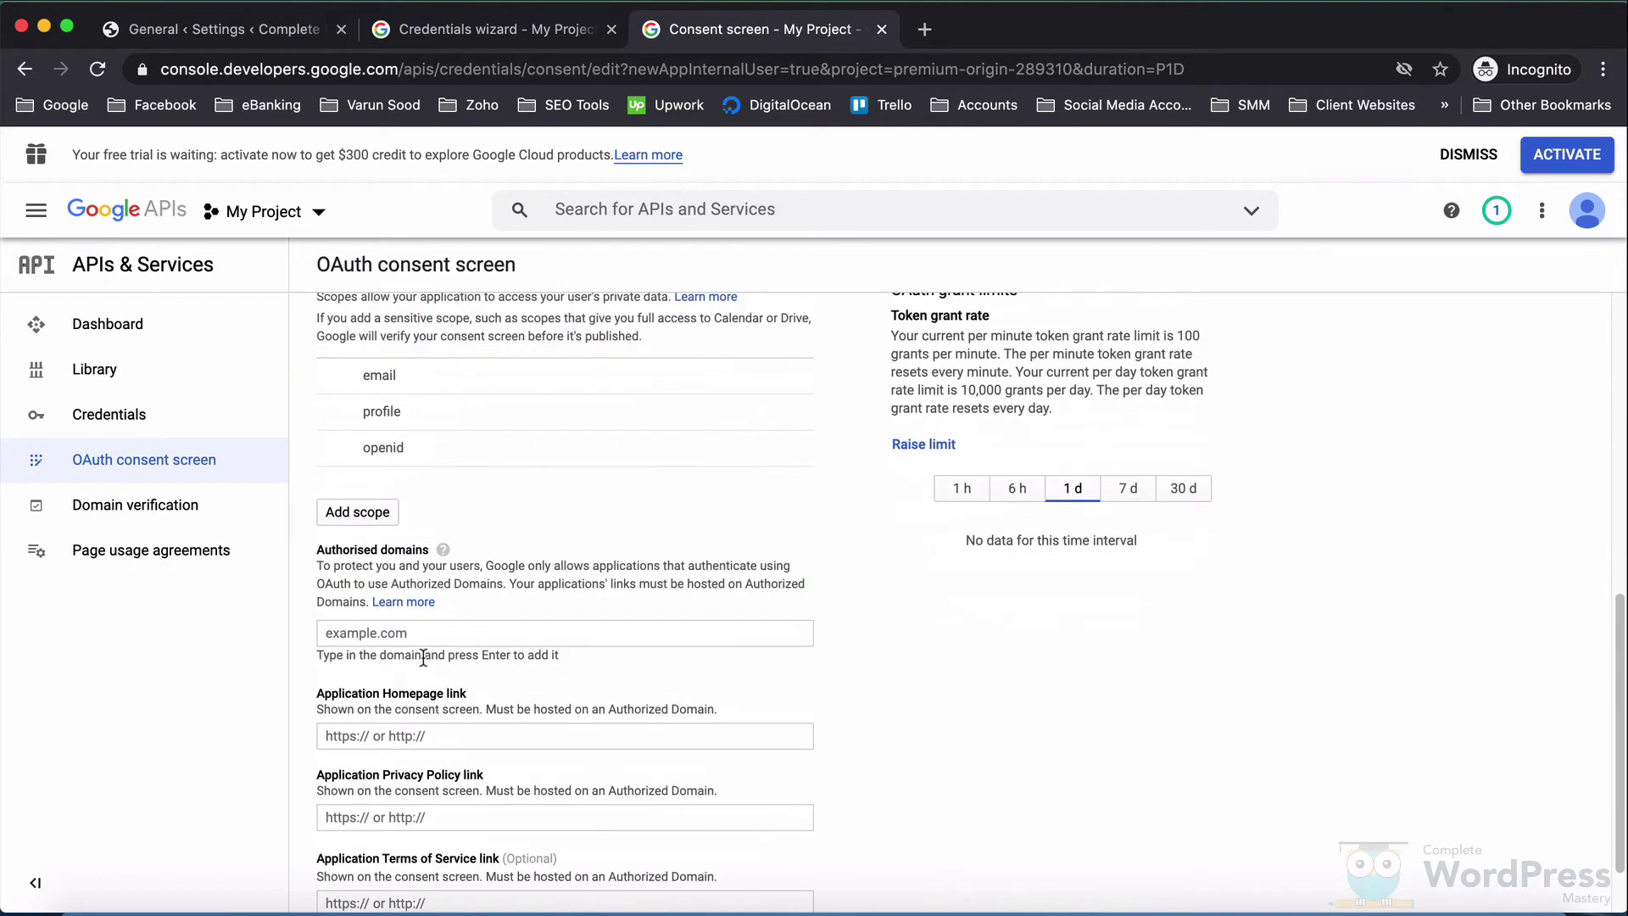
click(421, 635)
text(https://www.completewpmastery.com/)
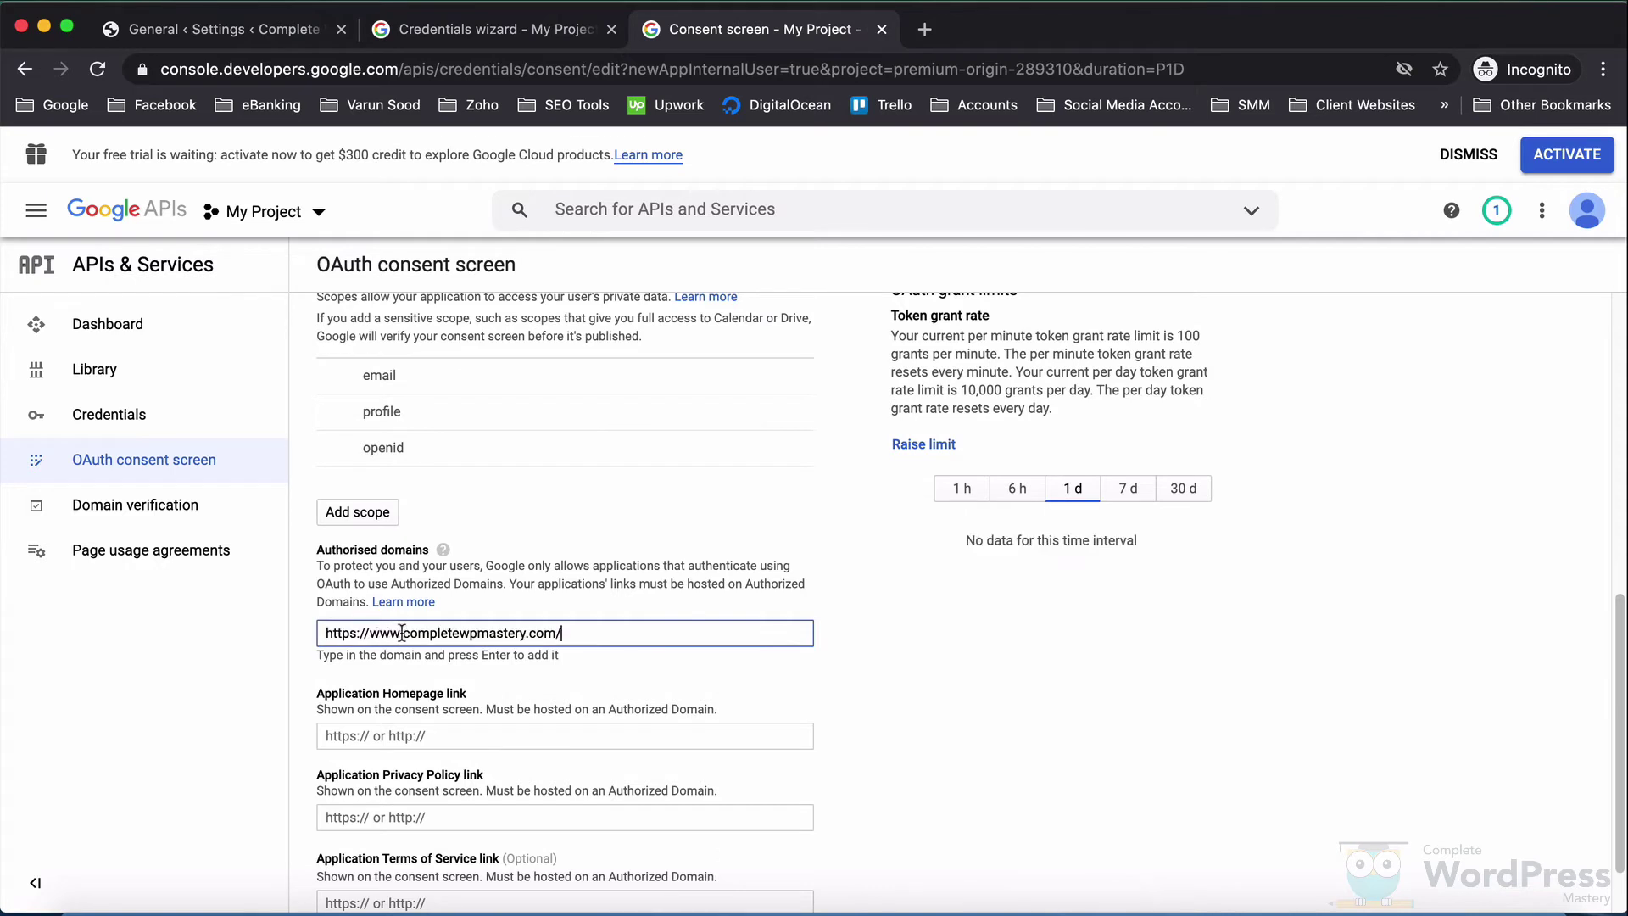
drag(401, 632, 211, 636)
key(BackSpace)
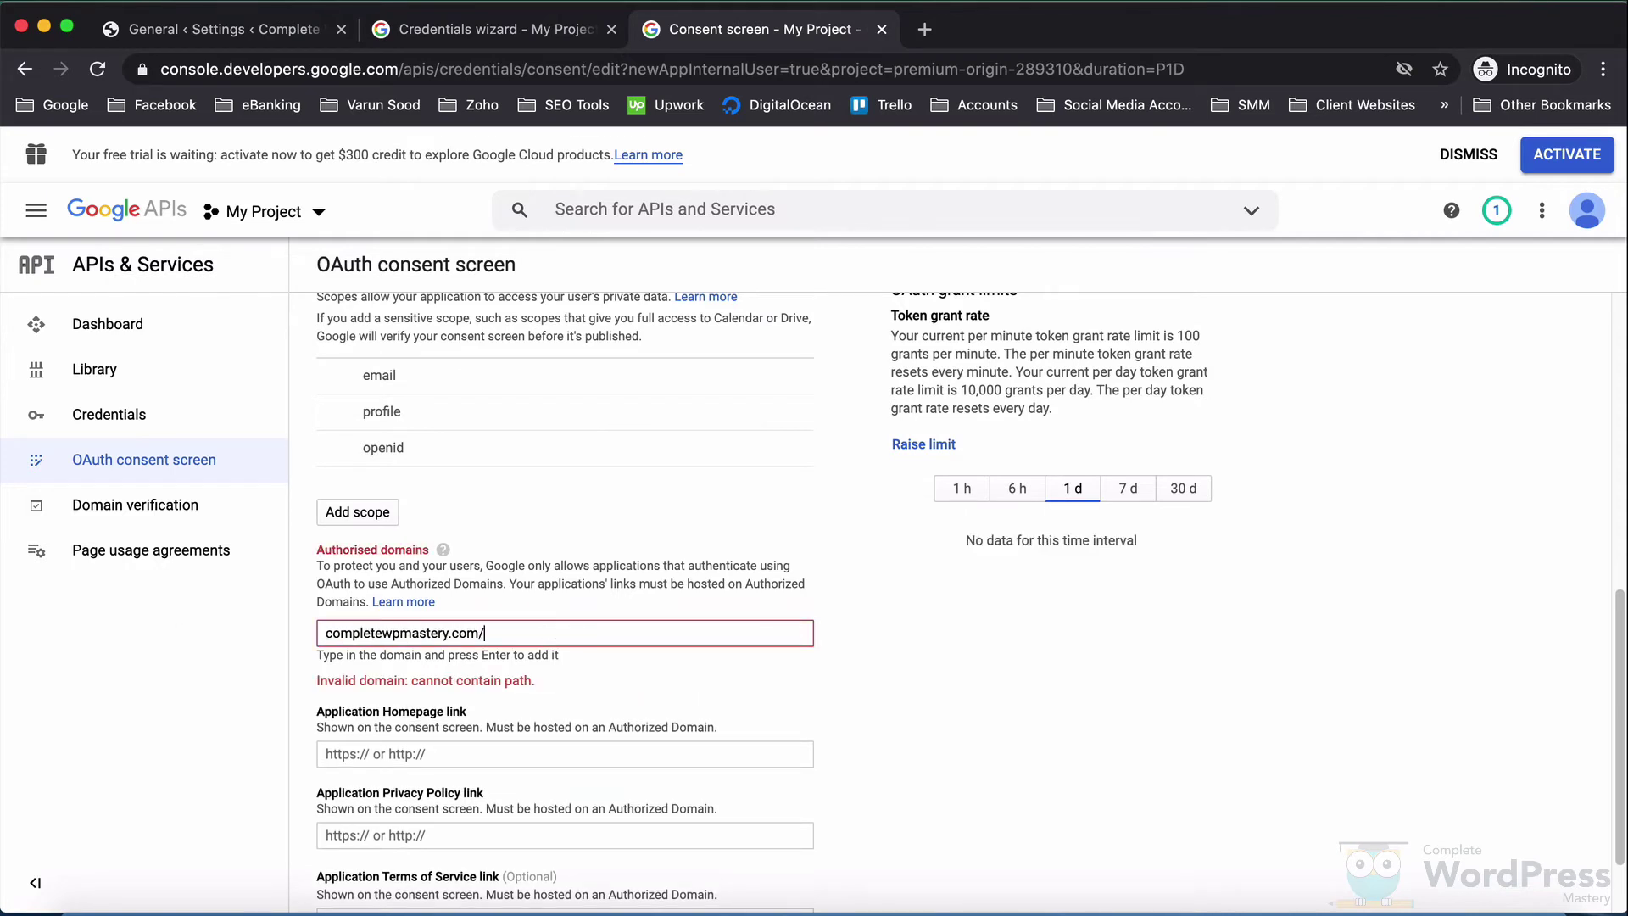
key(BackSpace)
key(Return)
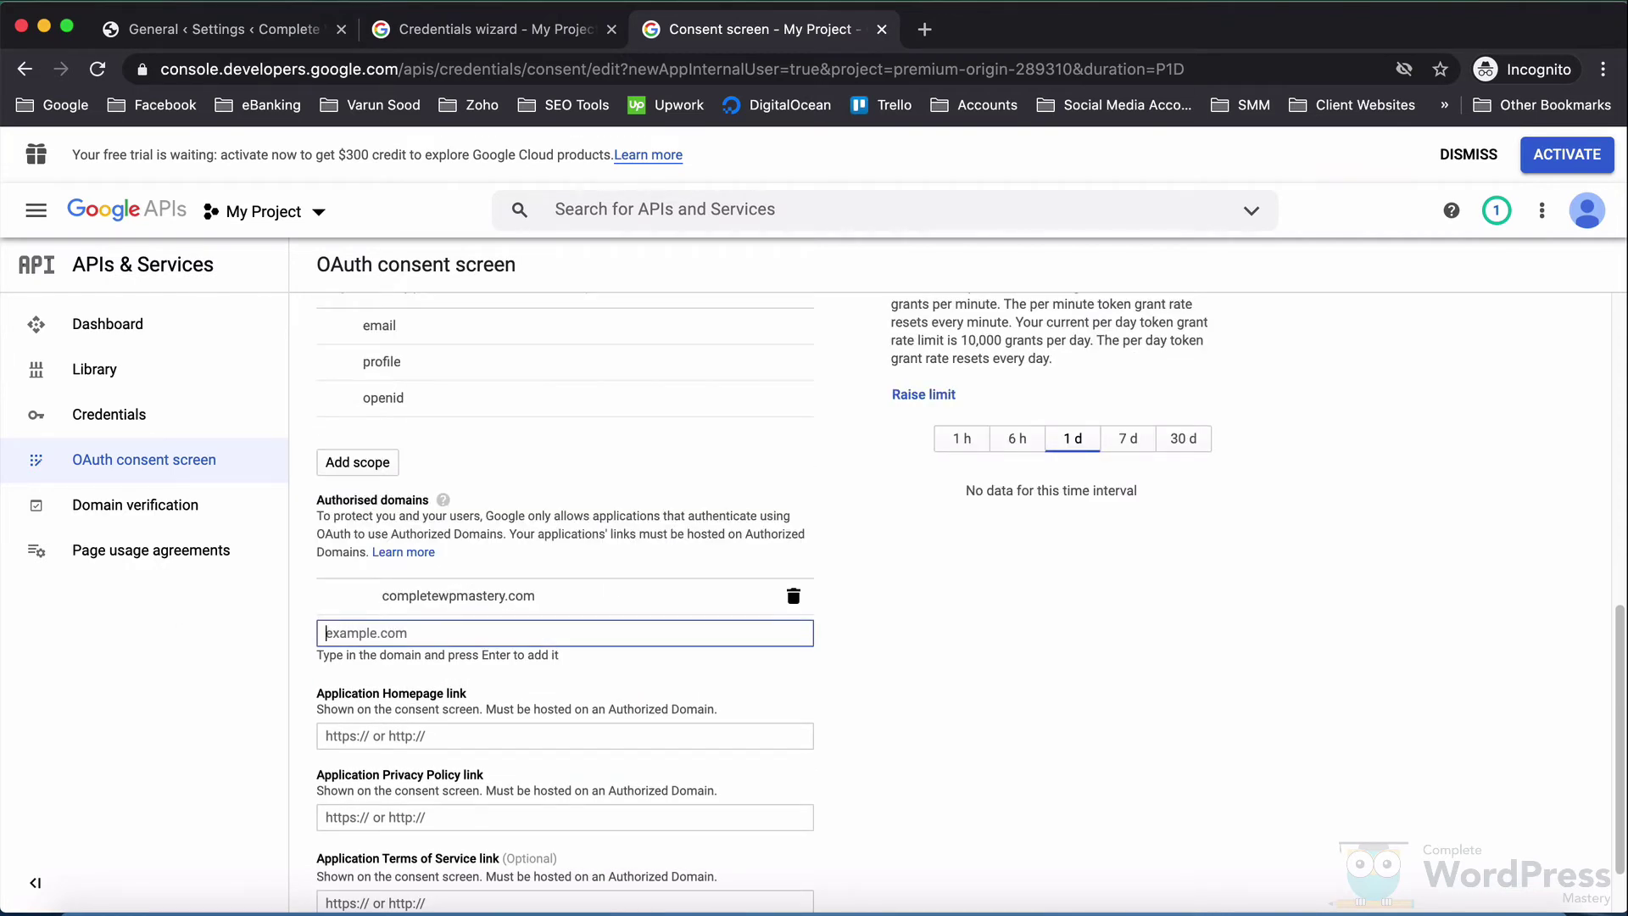
click(451, 735)
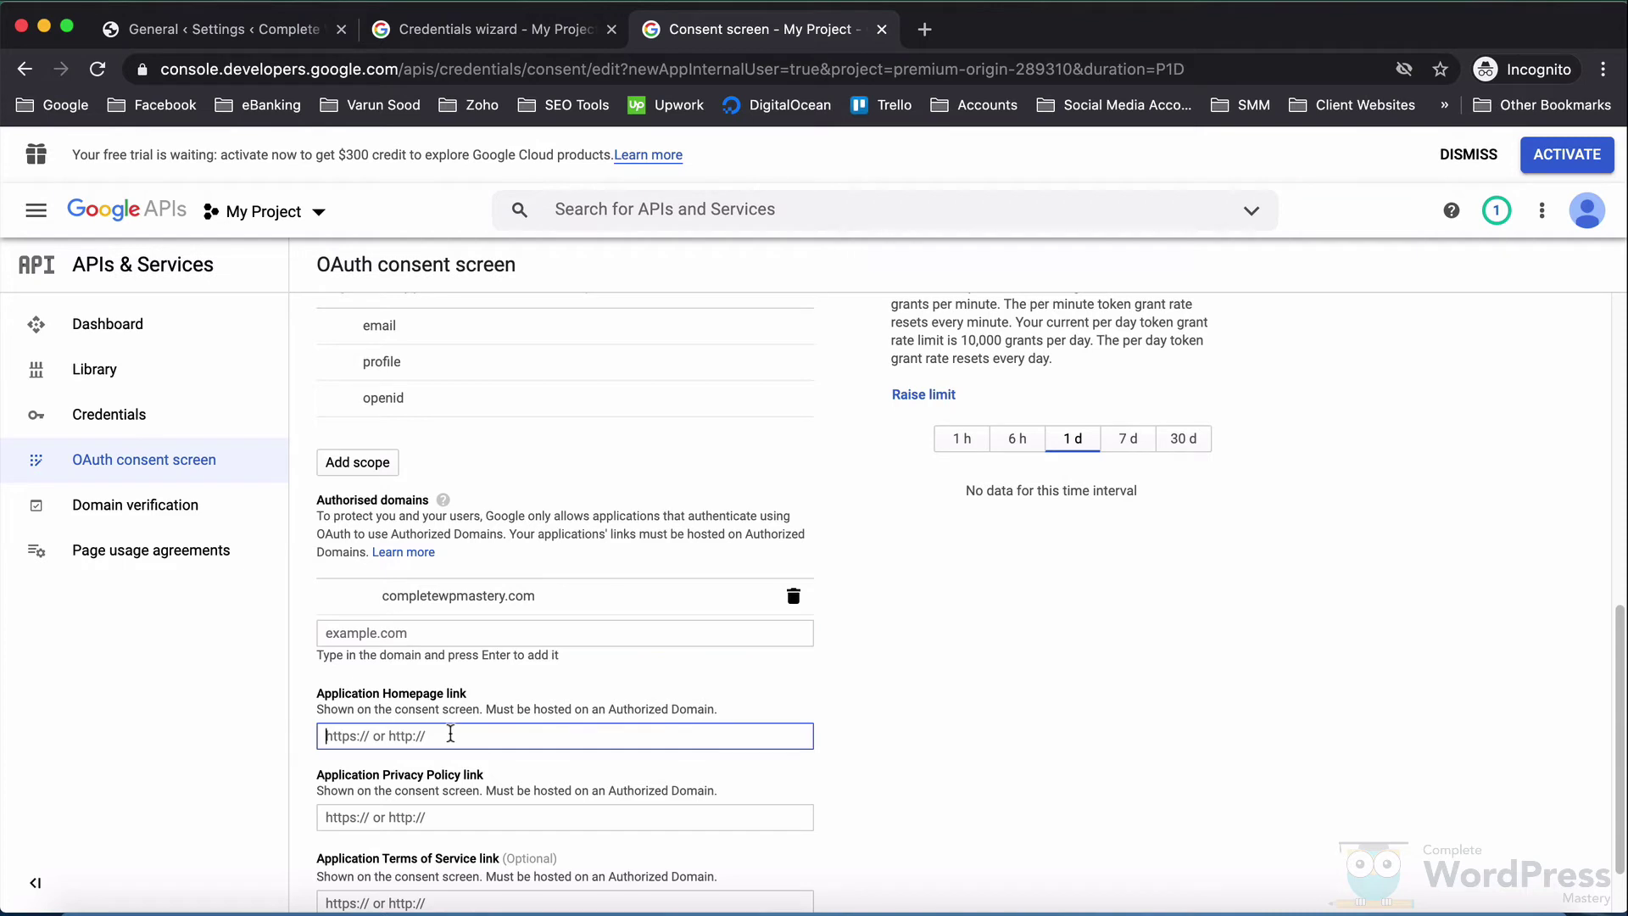
scroll(450, 729, down, 2)
text(https://www.completewpmastery.com/)
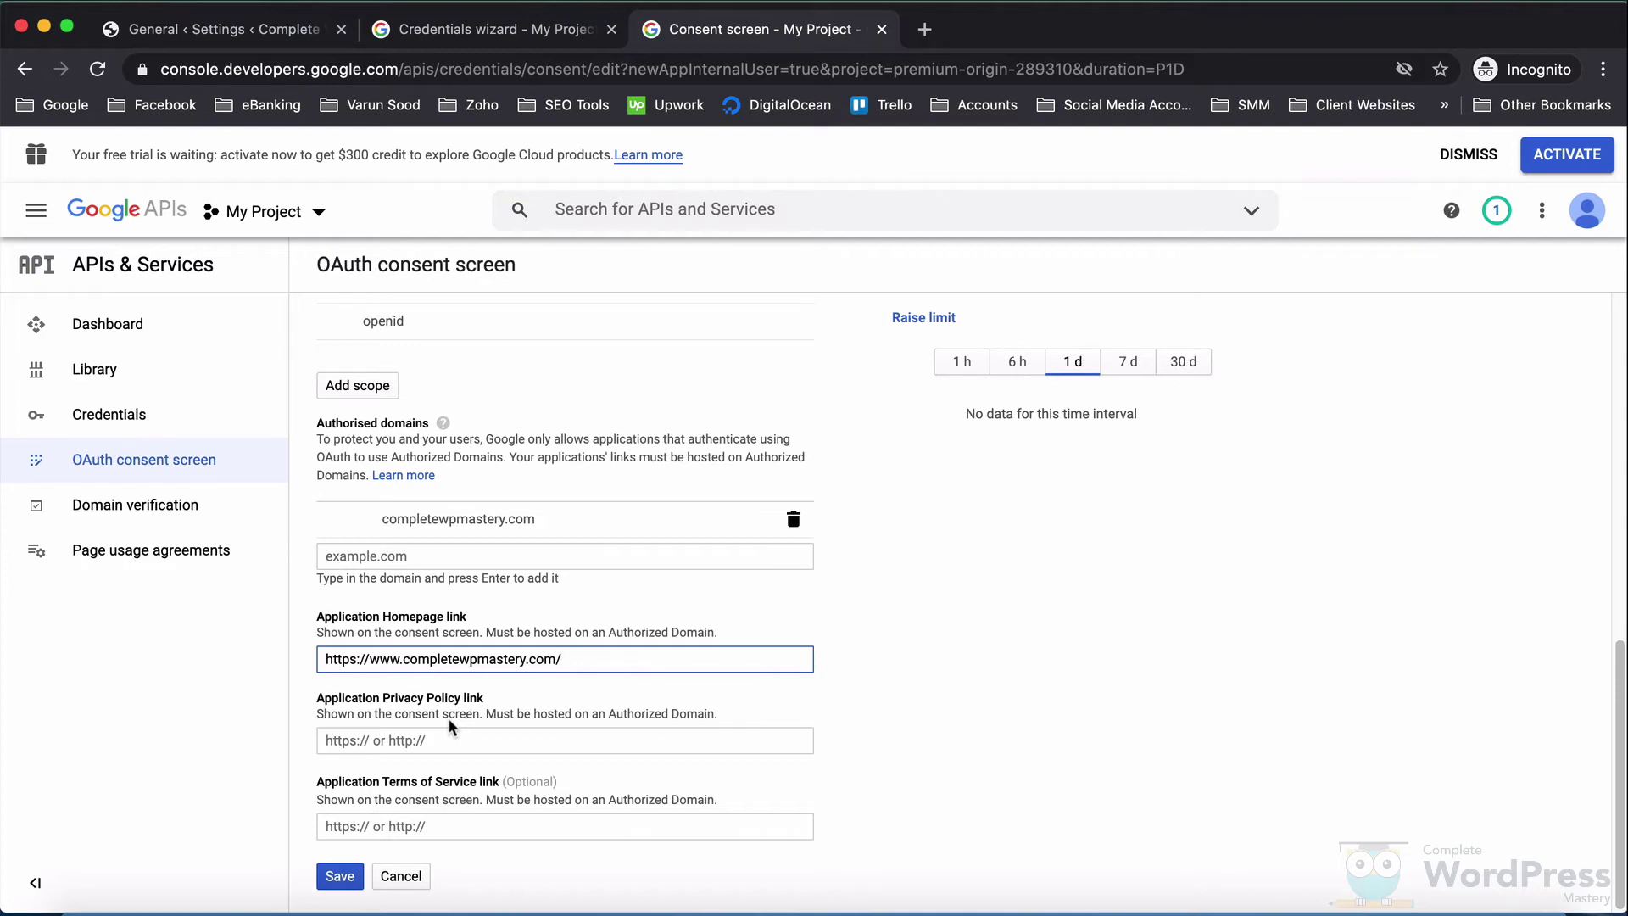
key(BackSpace)
key(Tab)
text(https://www.completewpmastery.com/)
text(p)
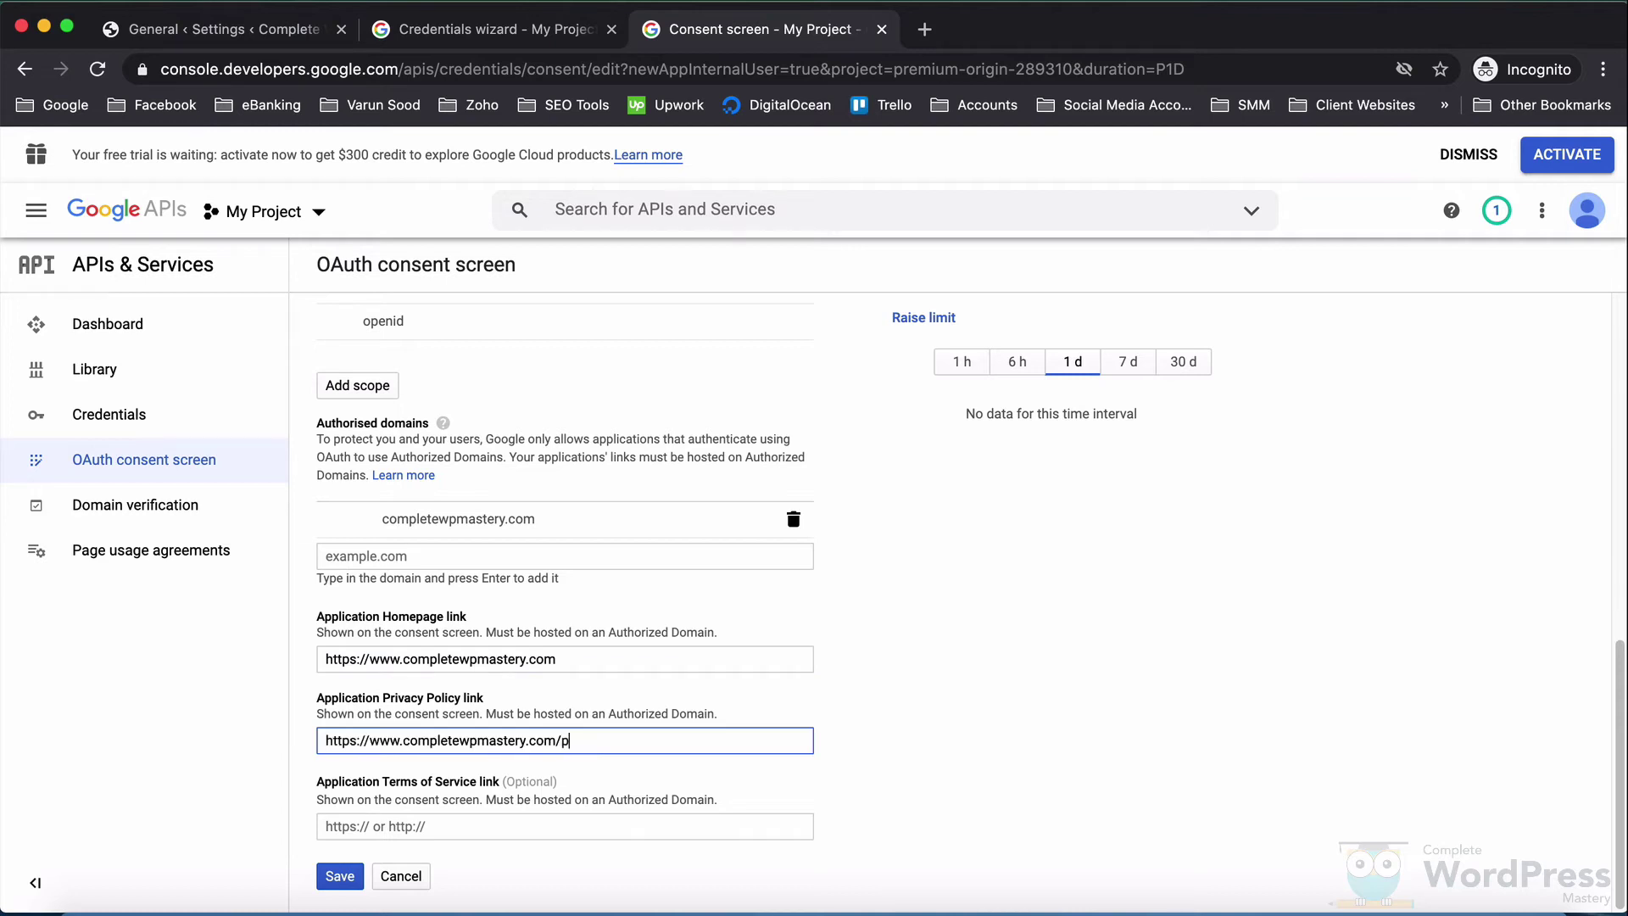
text(rivacy-policy)
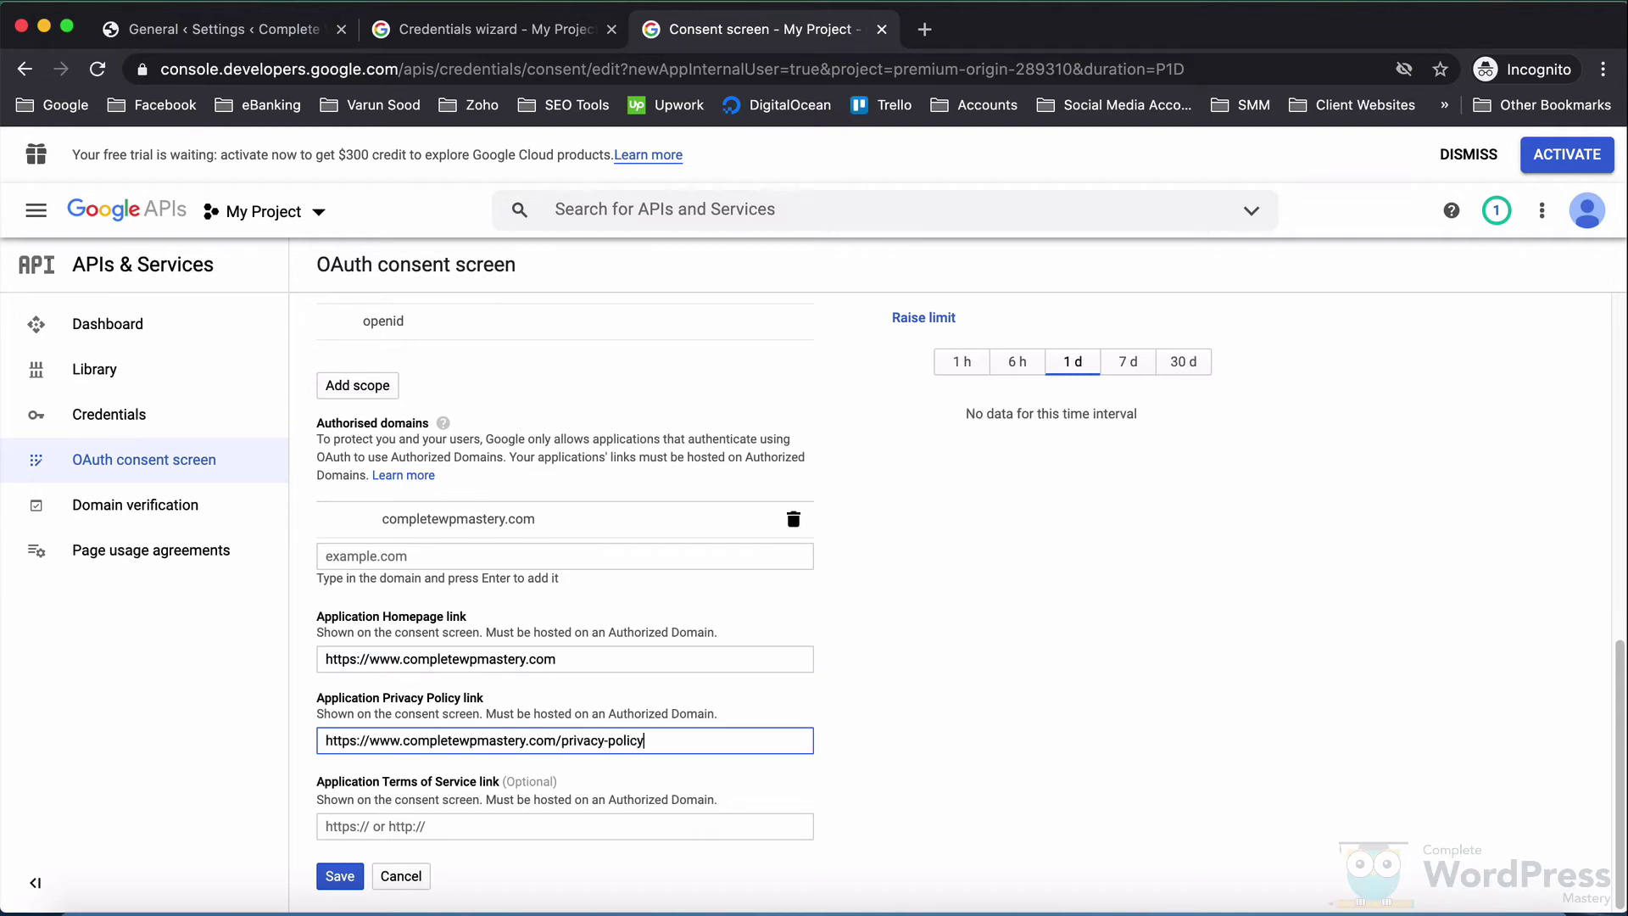
key(Tab)
text(https://www.completewpmastery.com/)
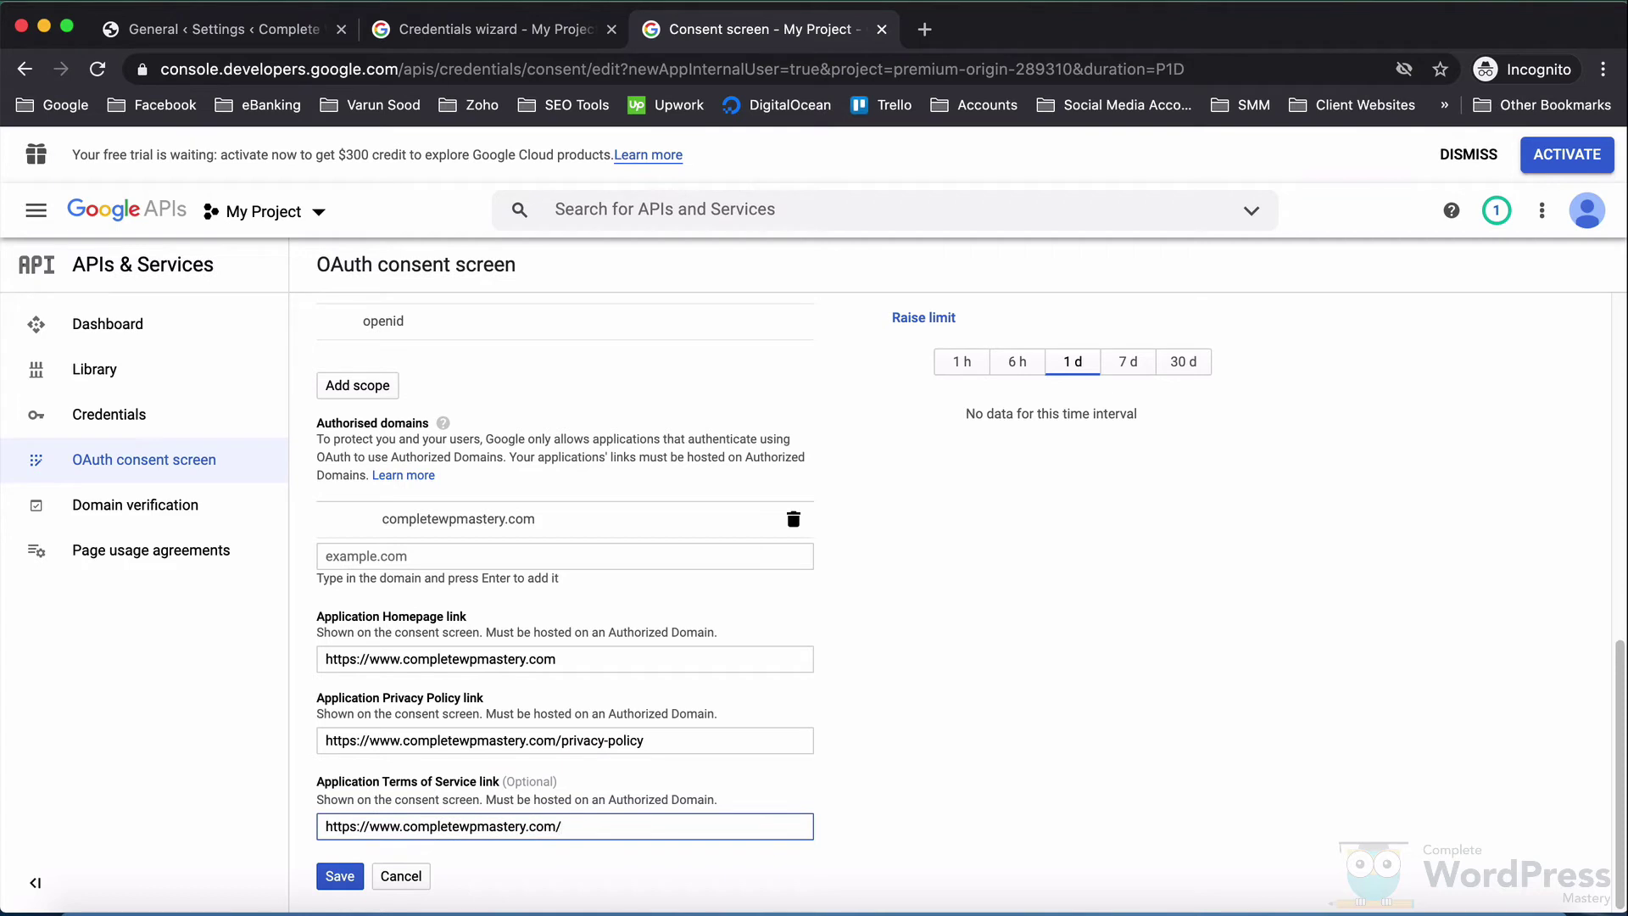
text(terms-of-service)
click(335, 876)
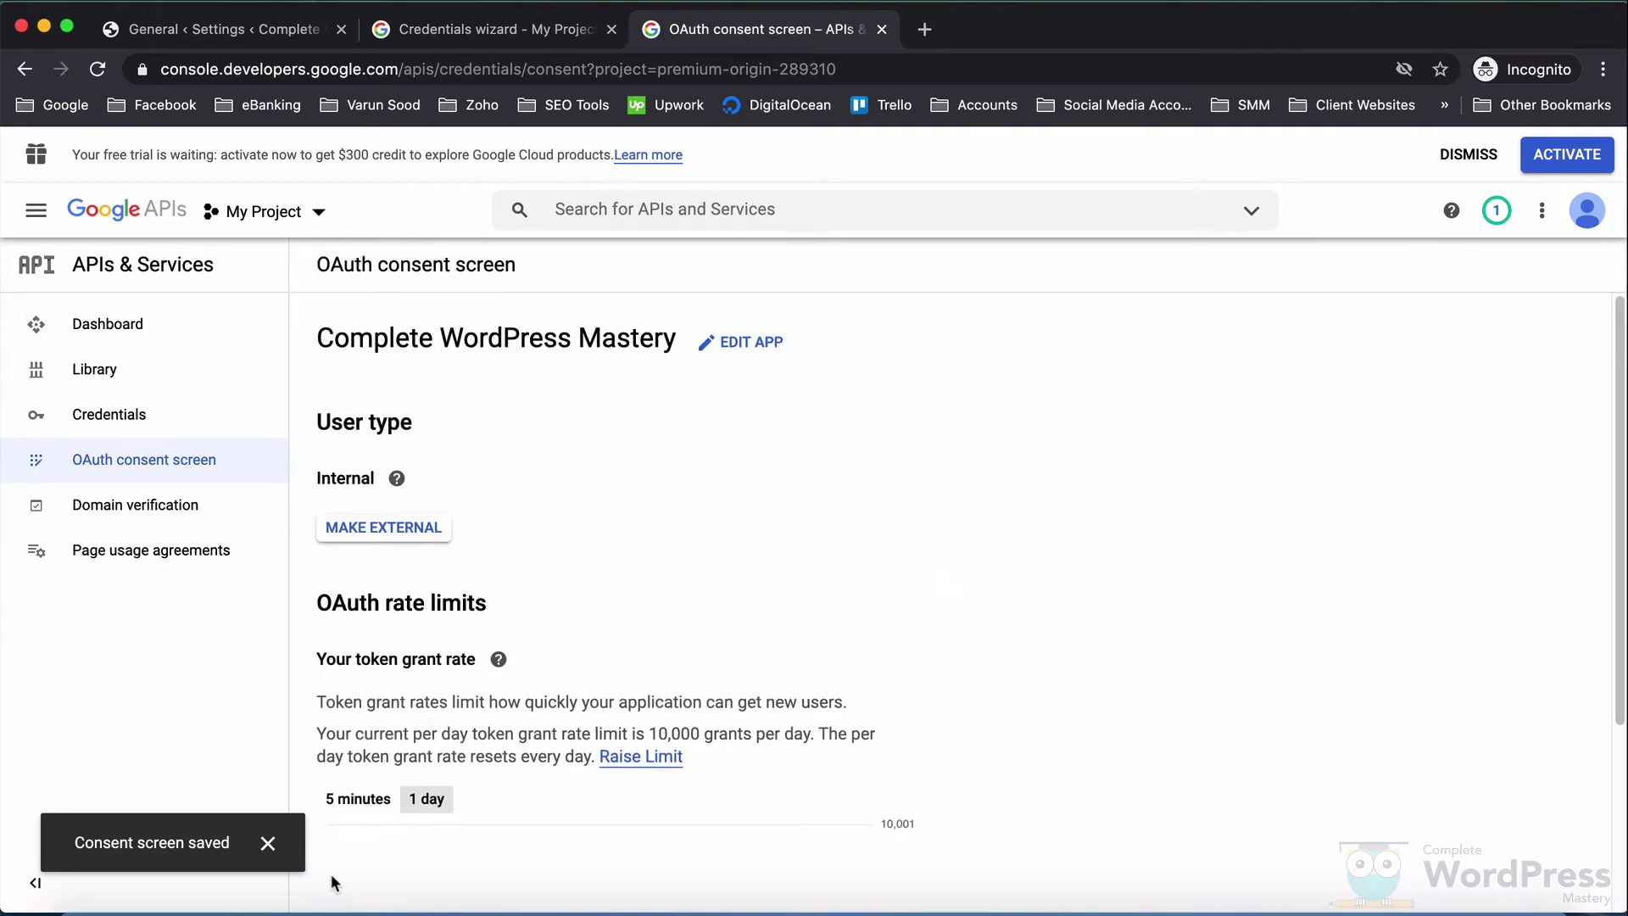
click(484, 34)
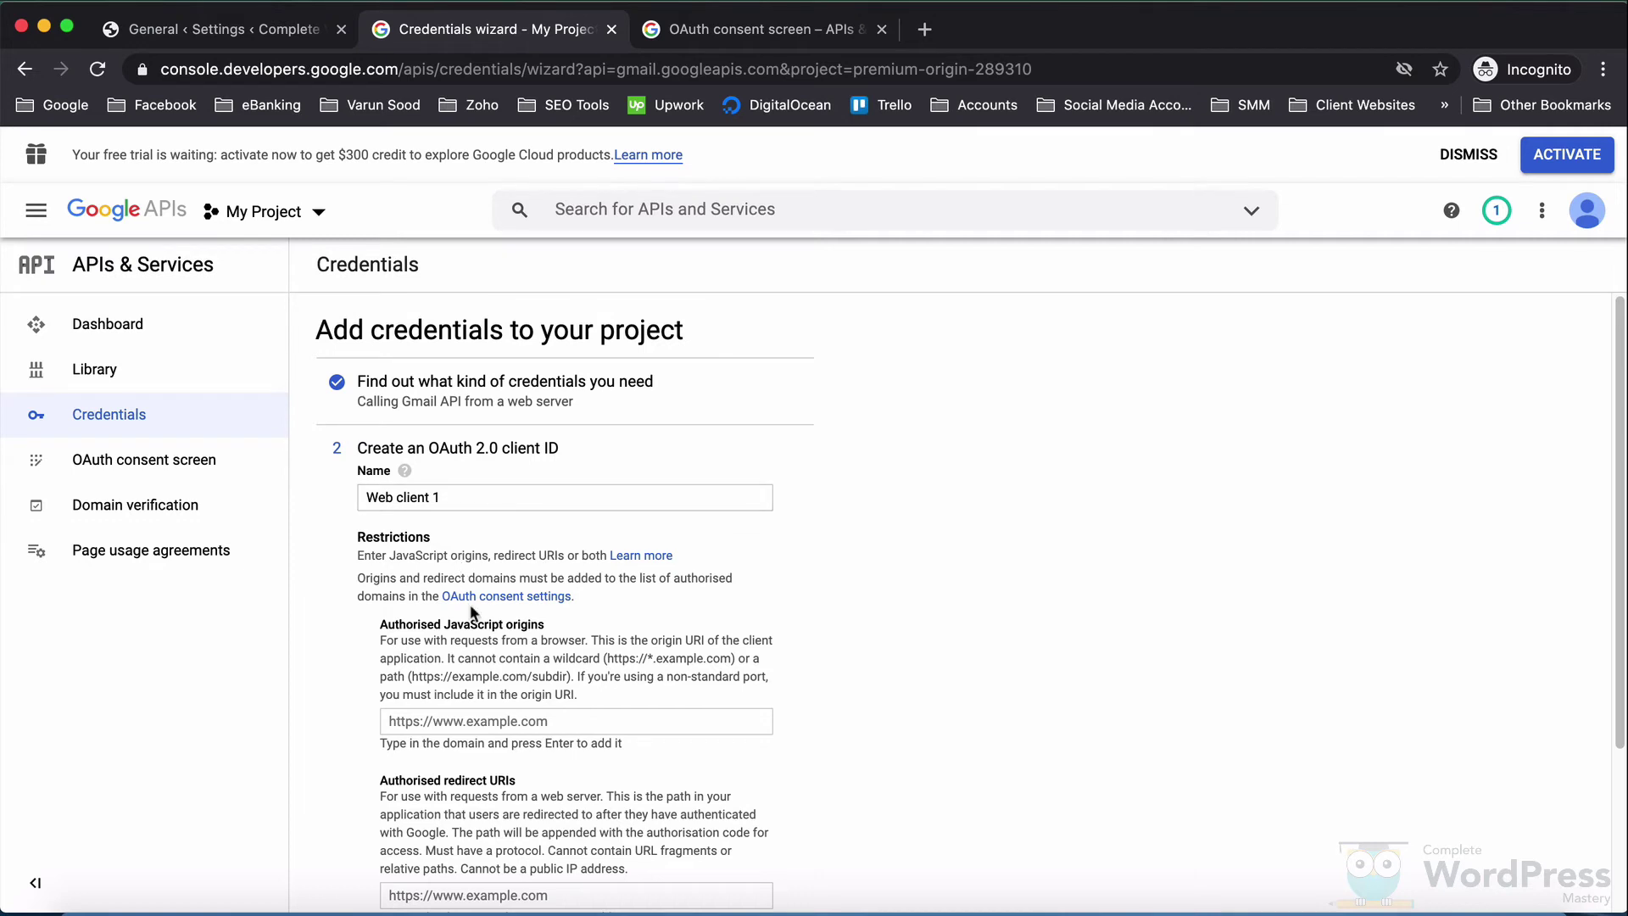
click(472, 717)
text(https://www.completewpmastery.com)
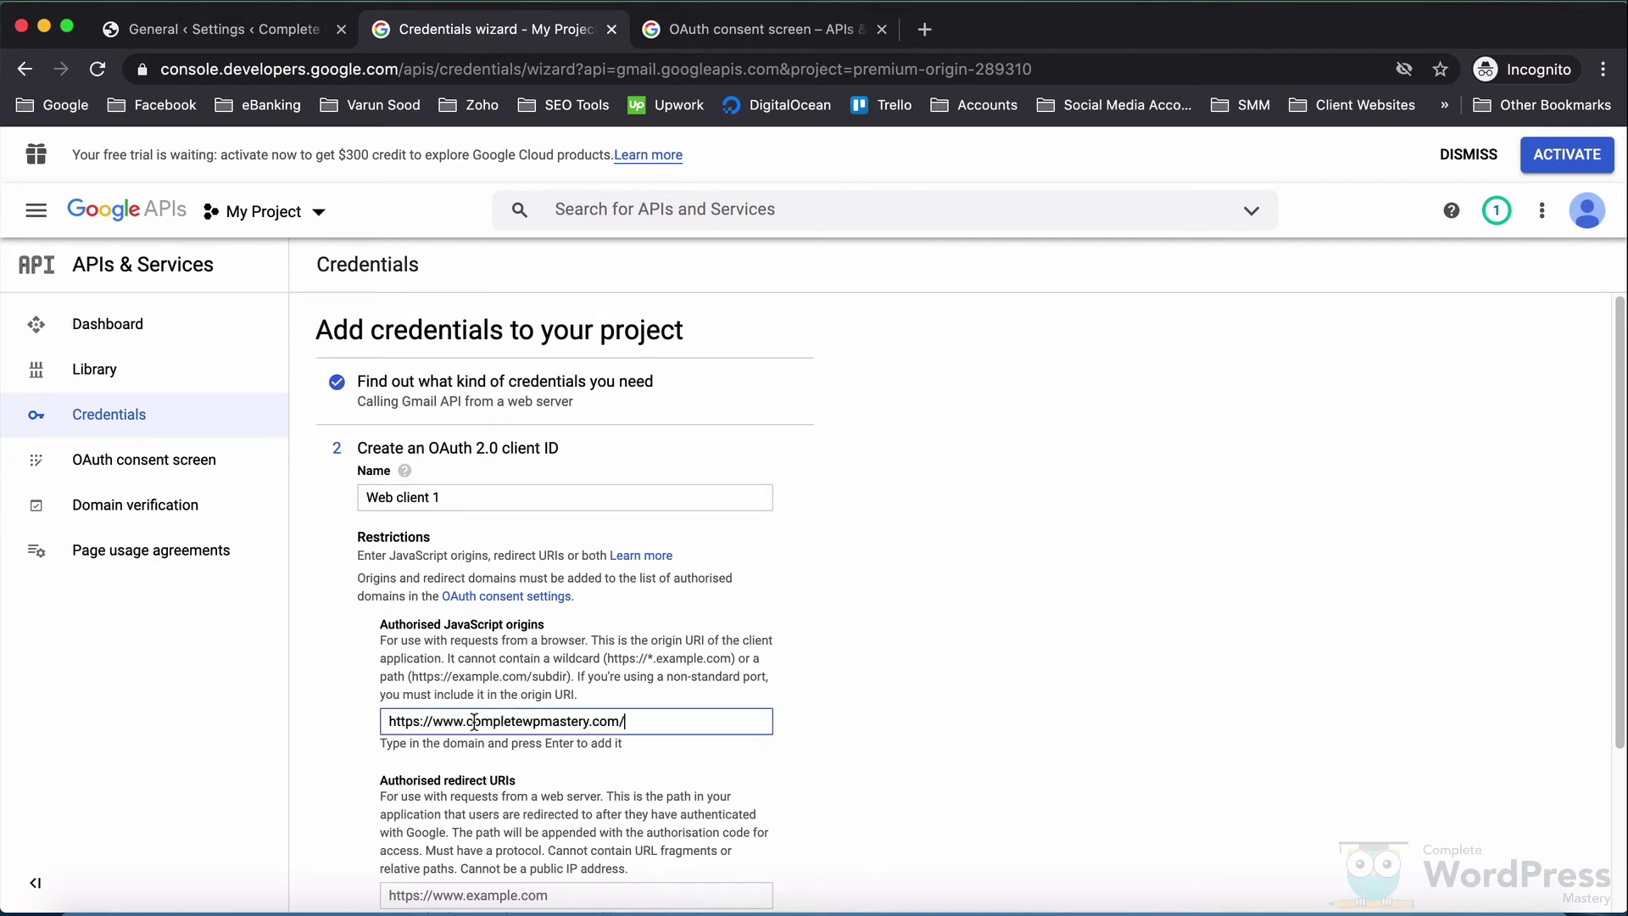
key(Return)
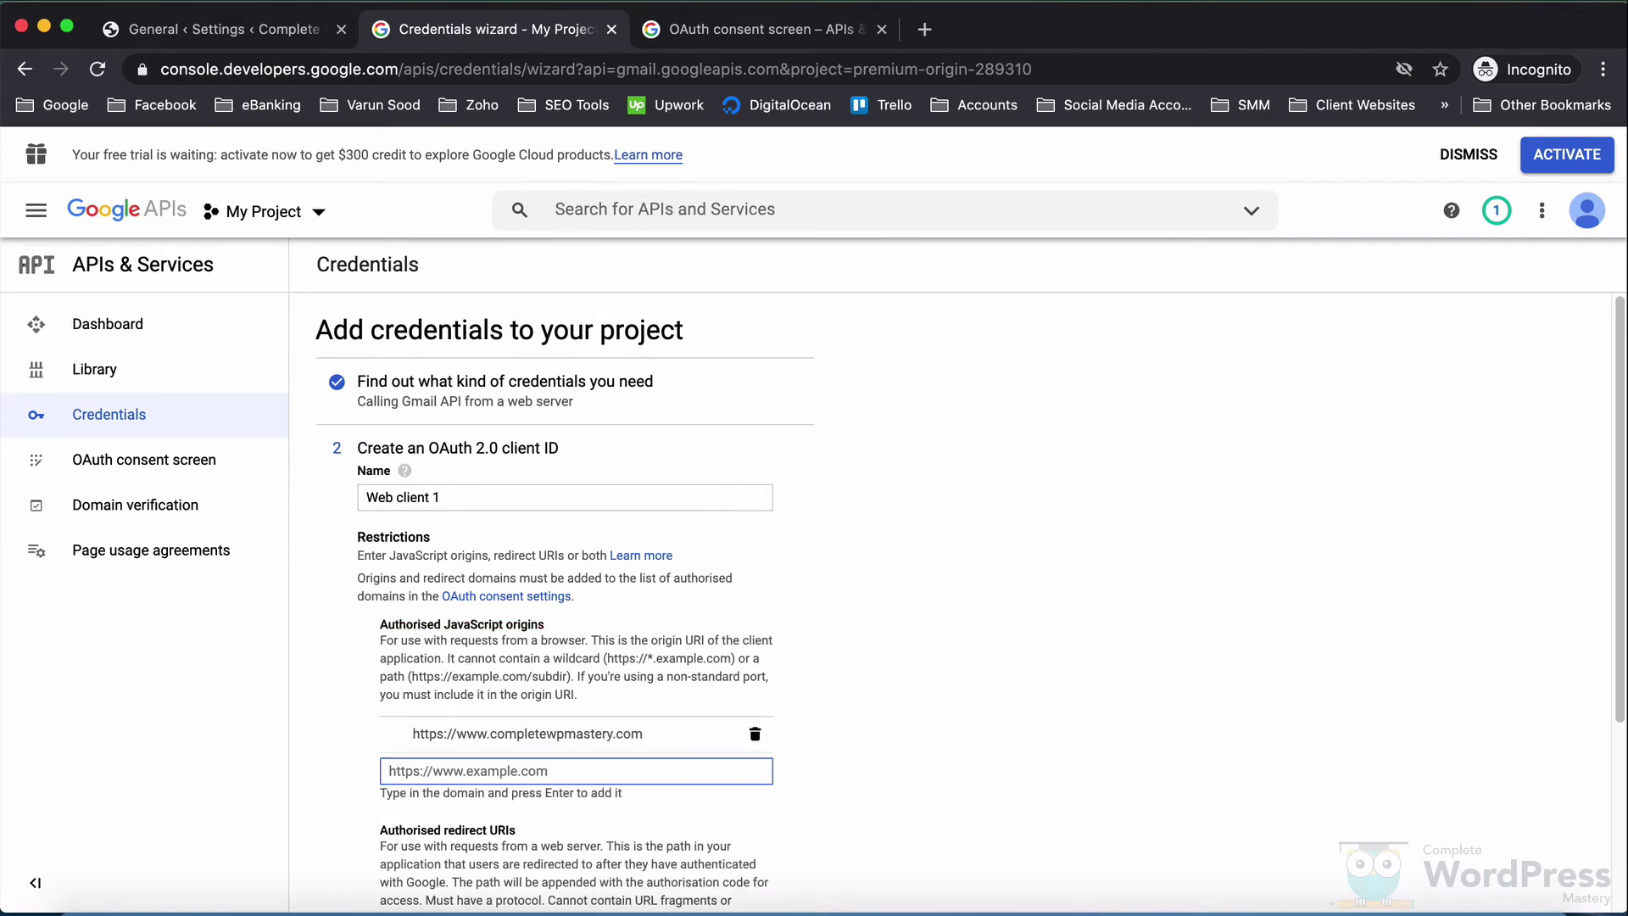
Copy the authorized redirect URI from the WP Mail SMTP settings and add it to the OAuth client's authorised redirect URIs
scroll(568, 652, down, 3)
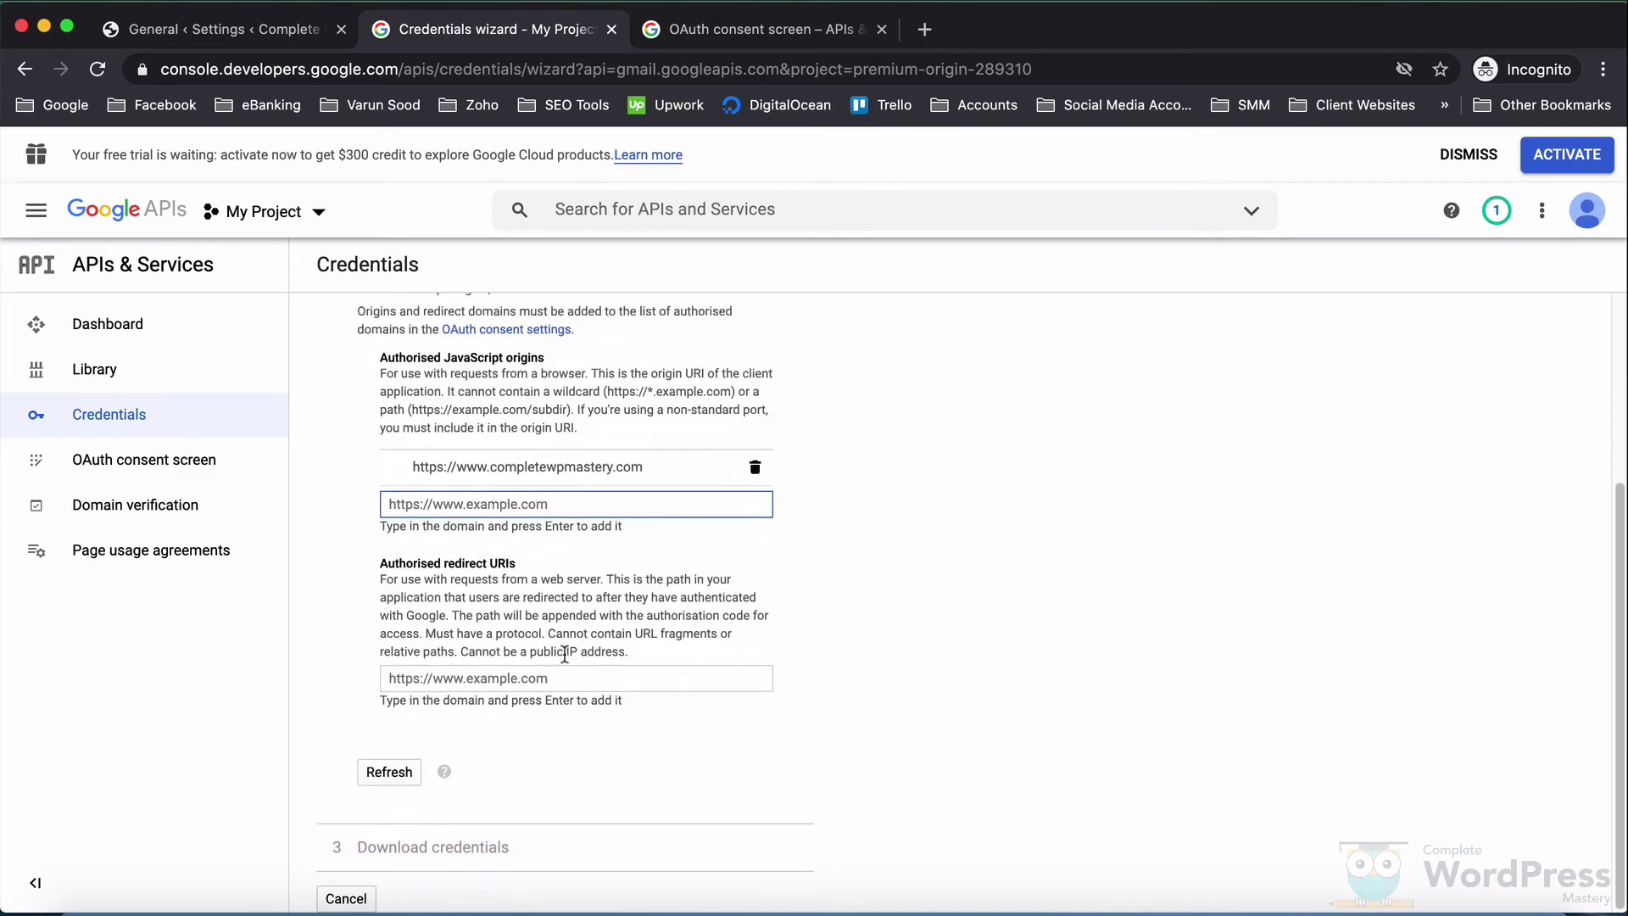
click(258, 38)
scroll(858, 700, down, 1)
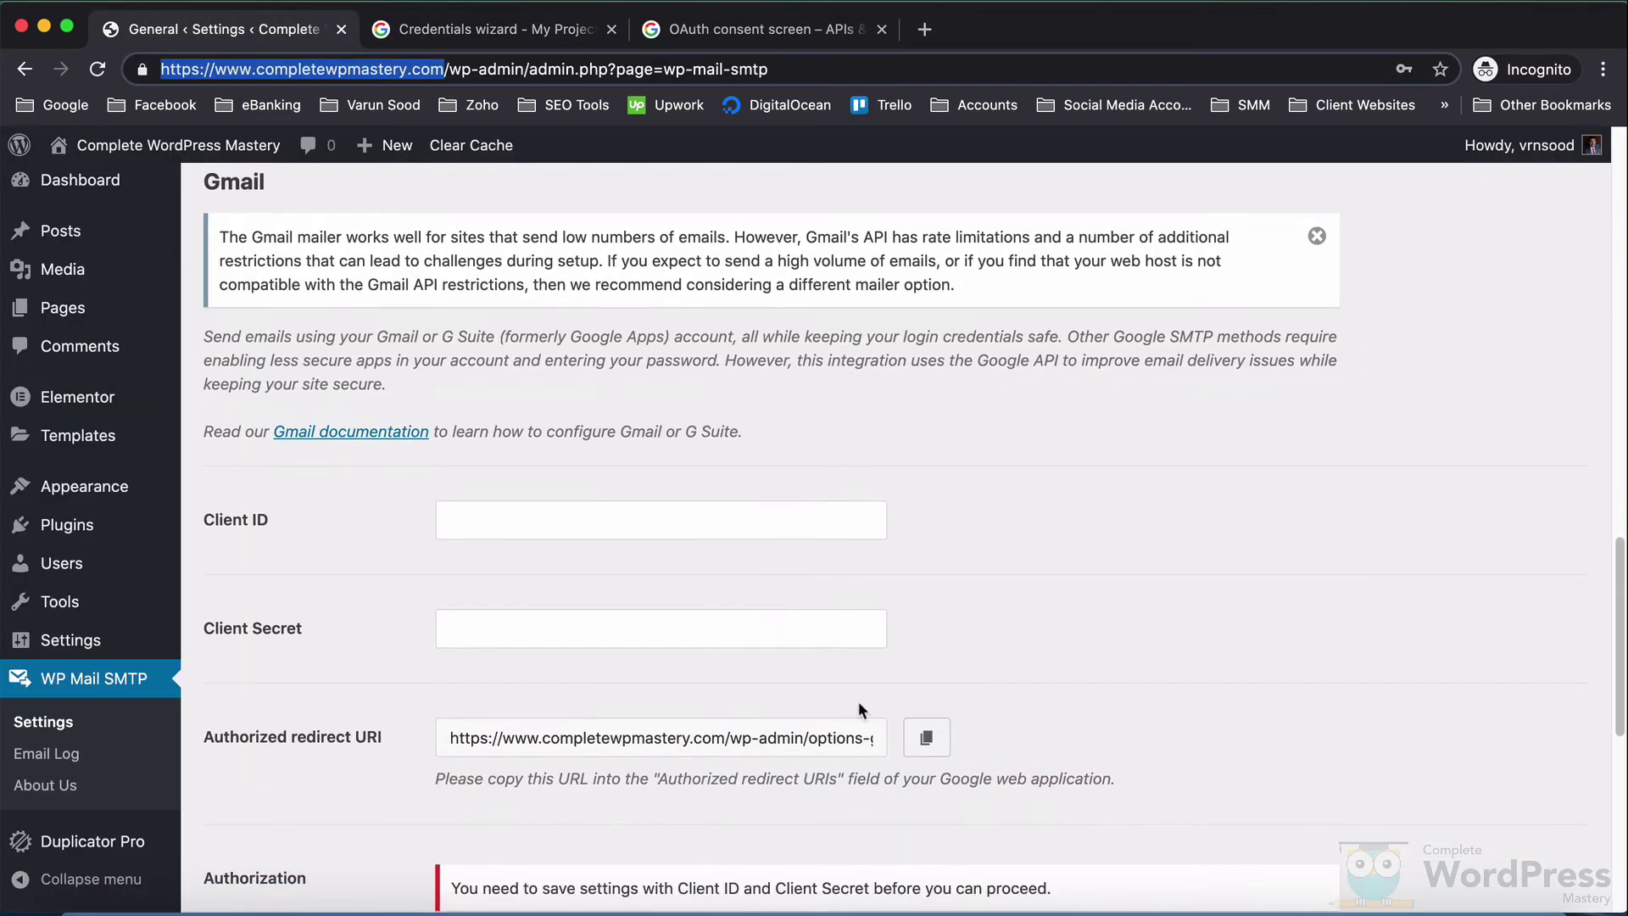
click(927, 737)
click(509, 32)
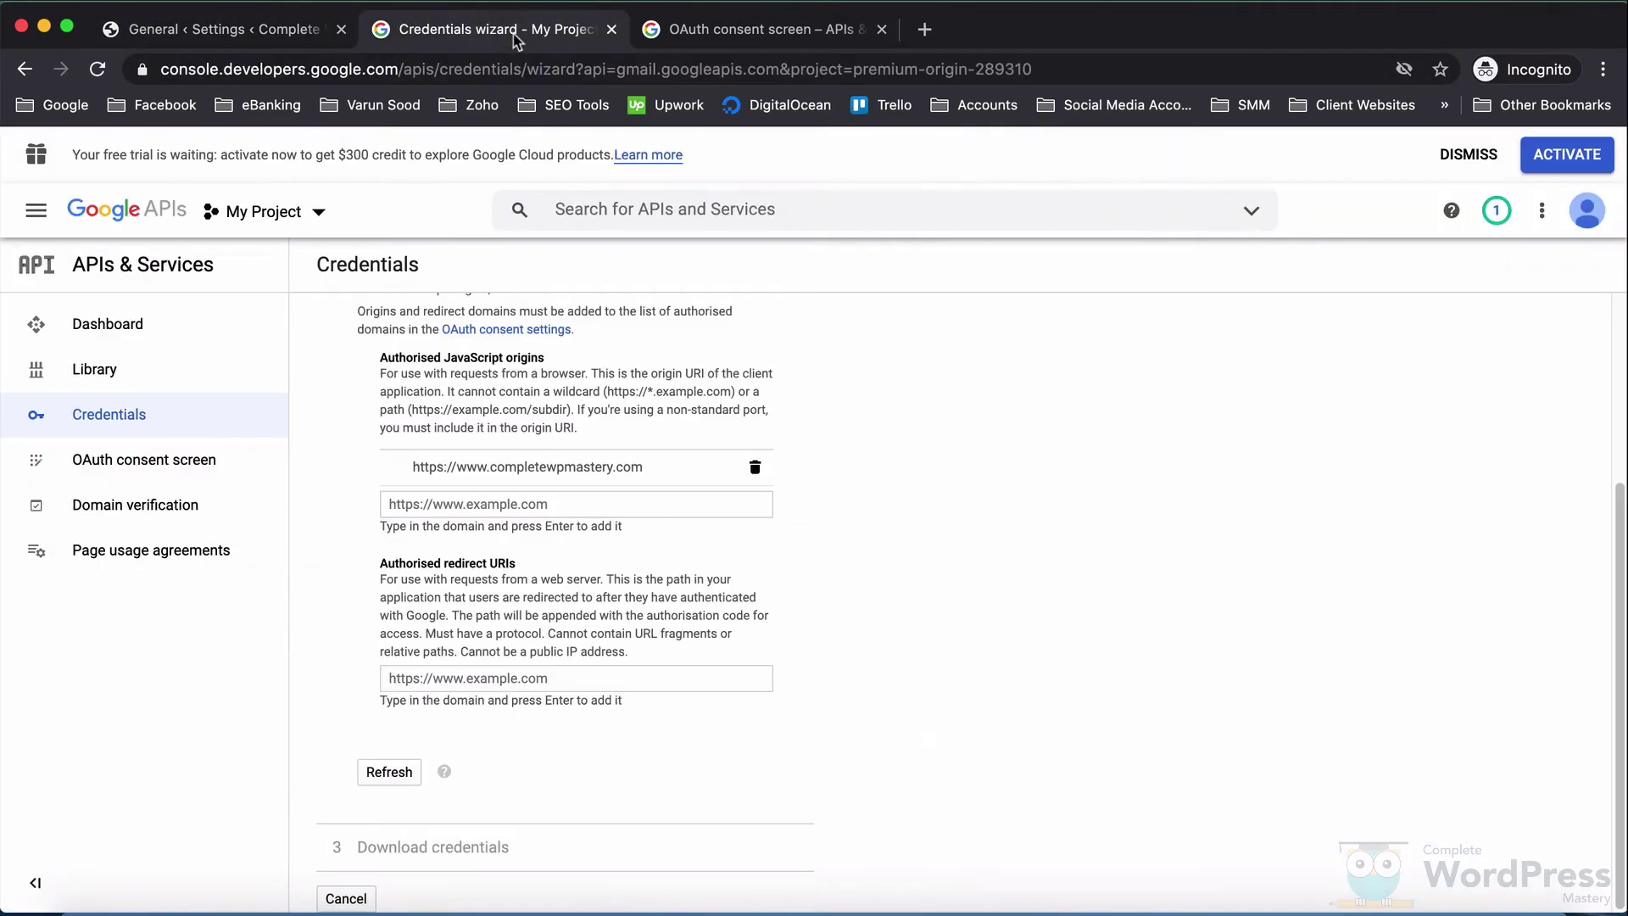
click(509, 678)
right_click(509, 677)
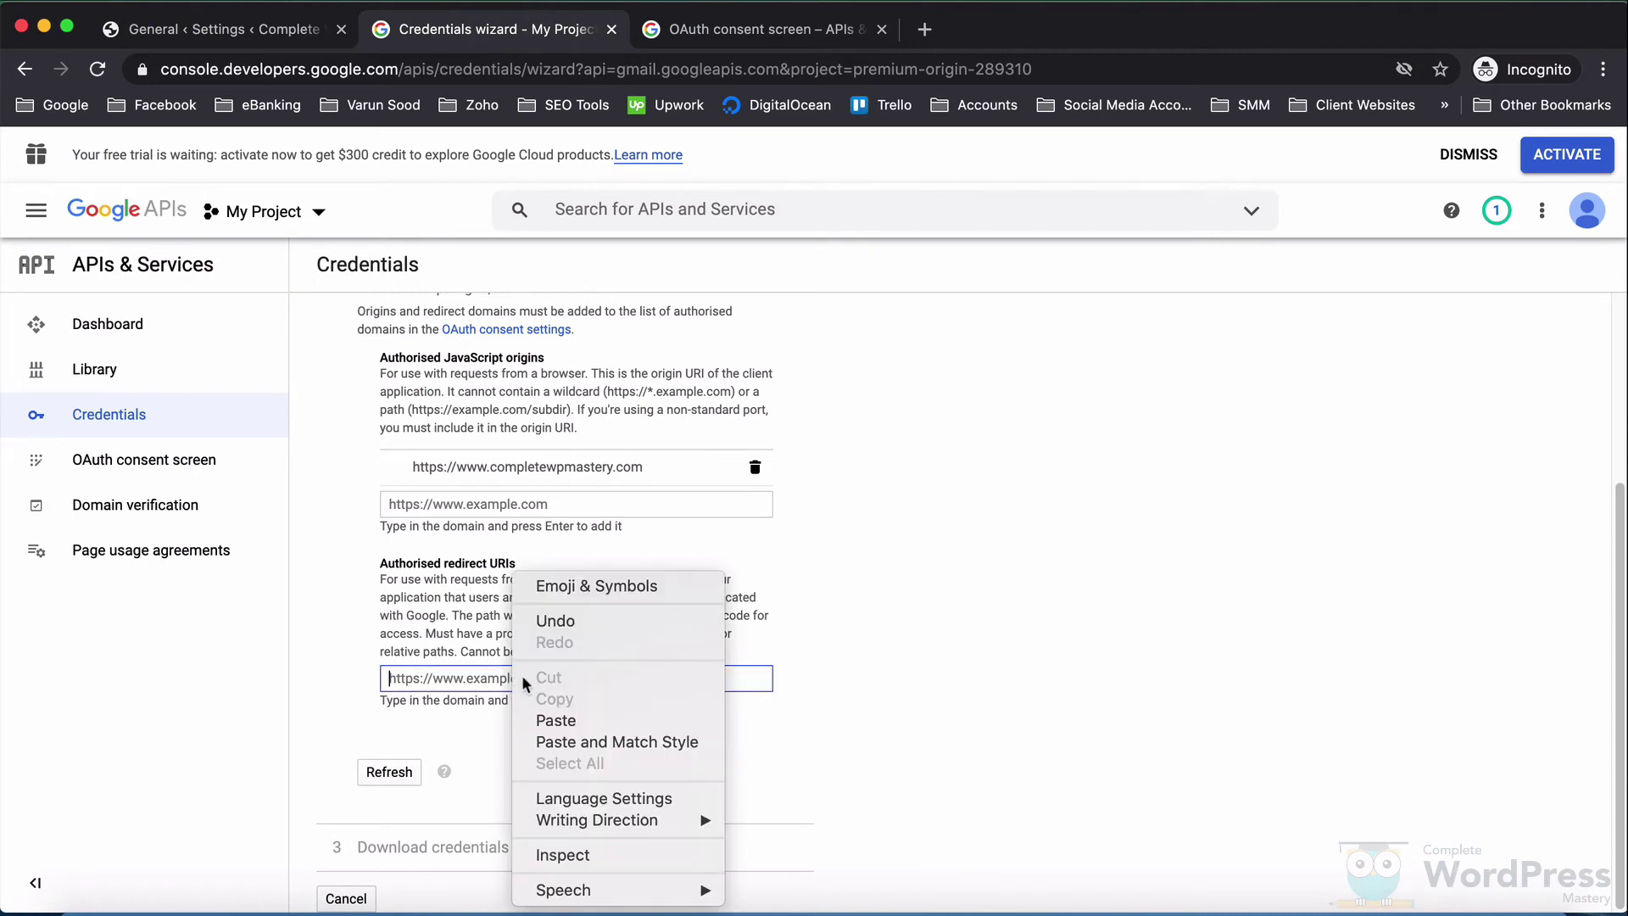
click(552, 717)
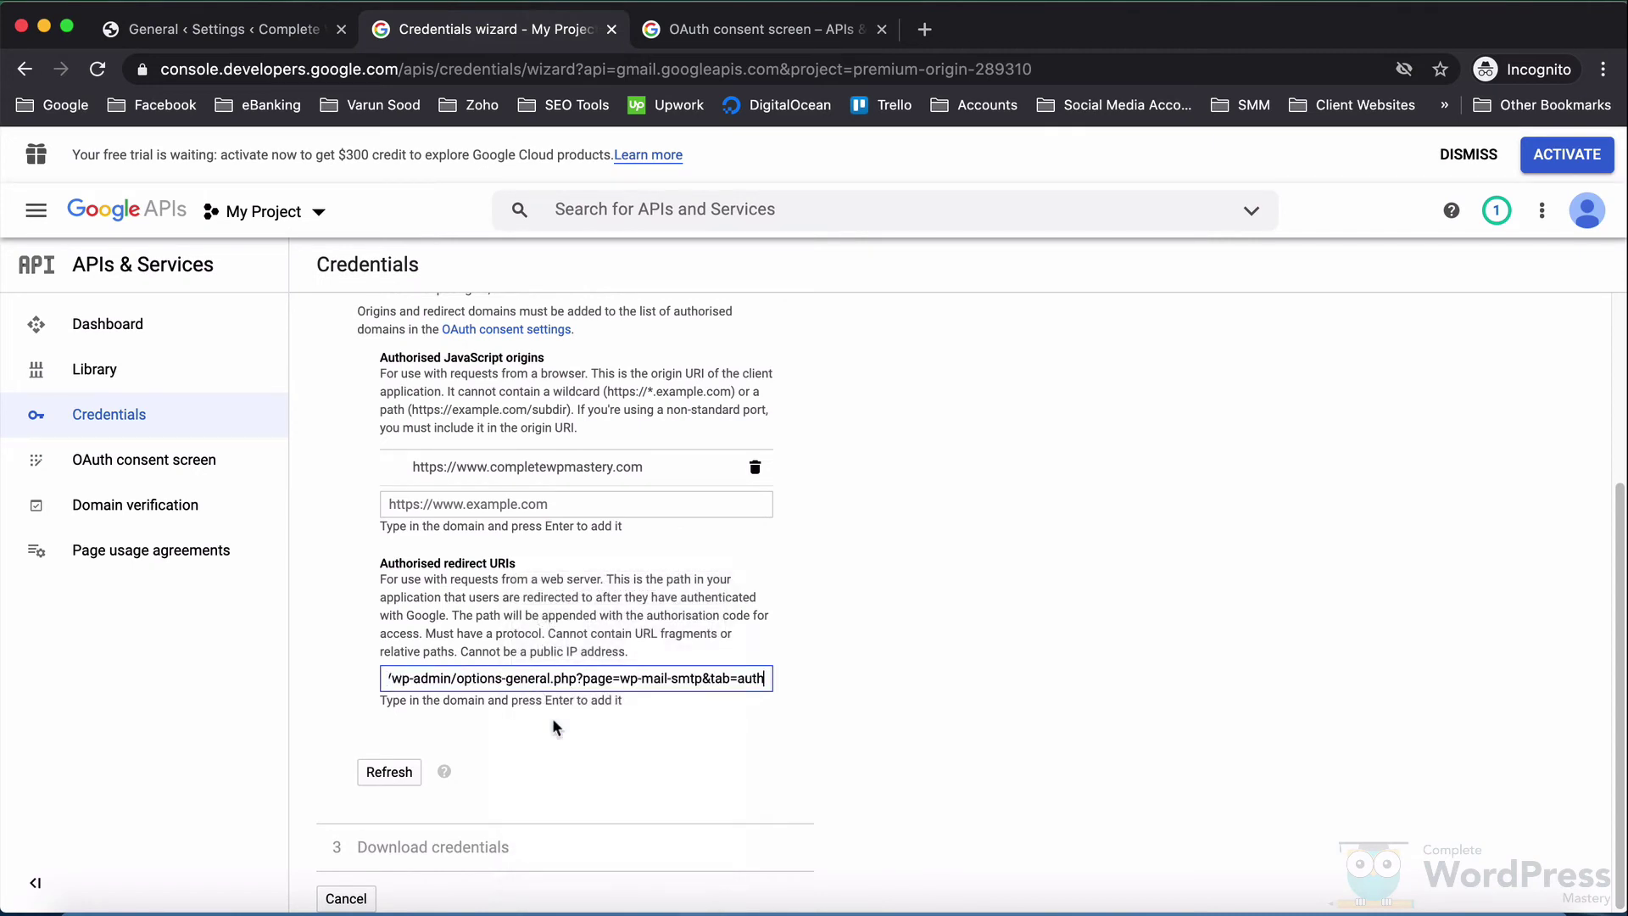
key(Return)
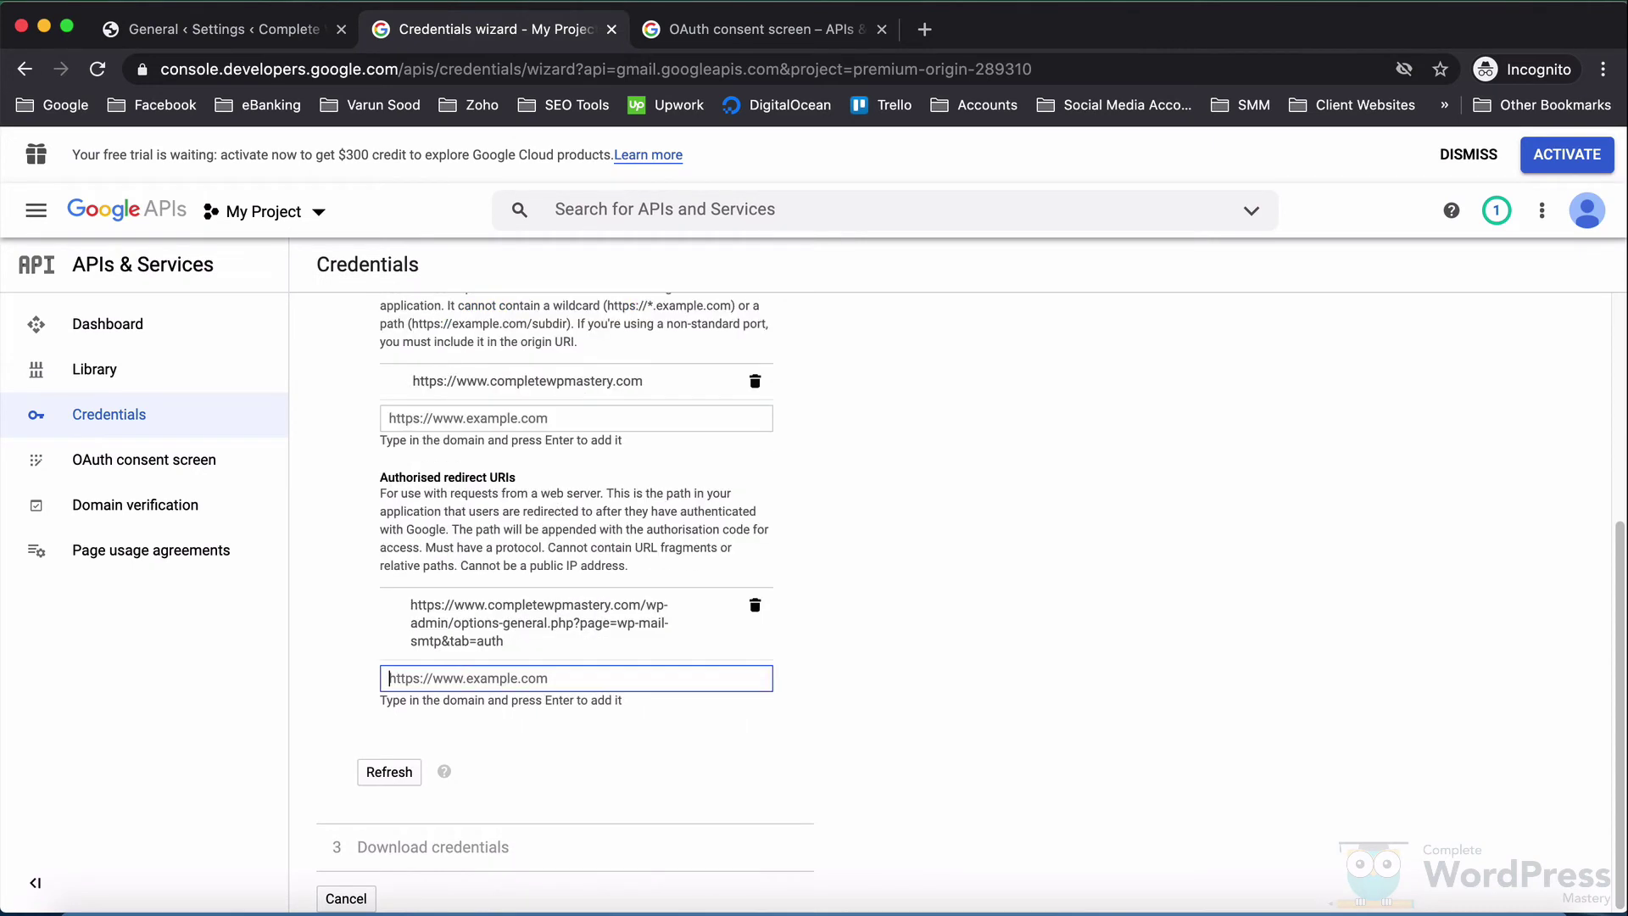
Refresh the OAuth client form, create the OAuth client ID, and postpone downloading its credentials
click(385, 770)
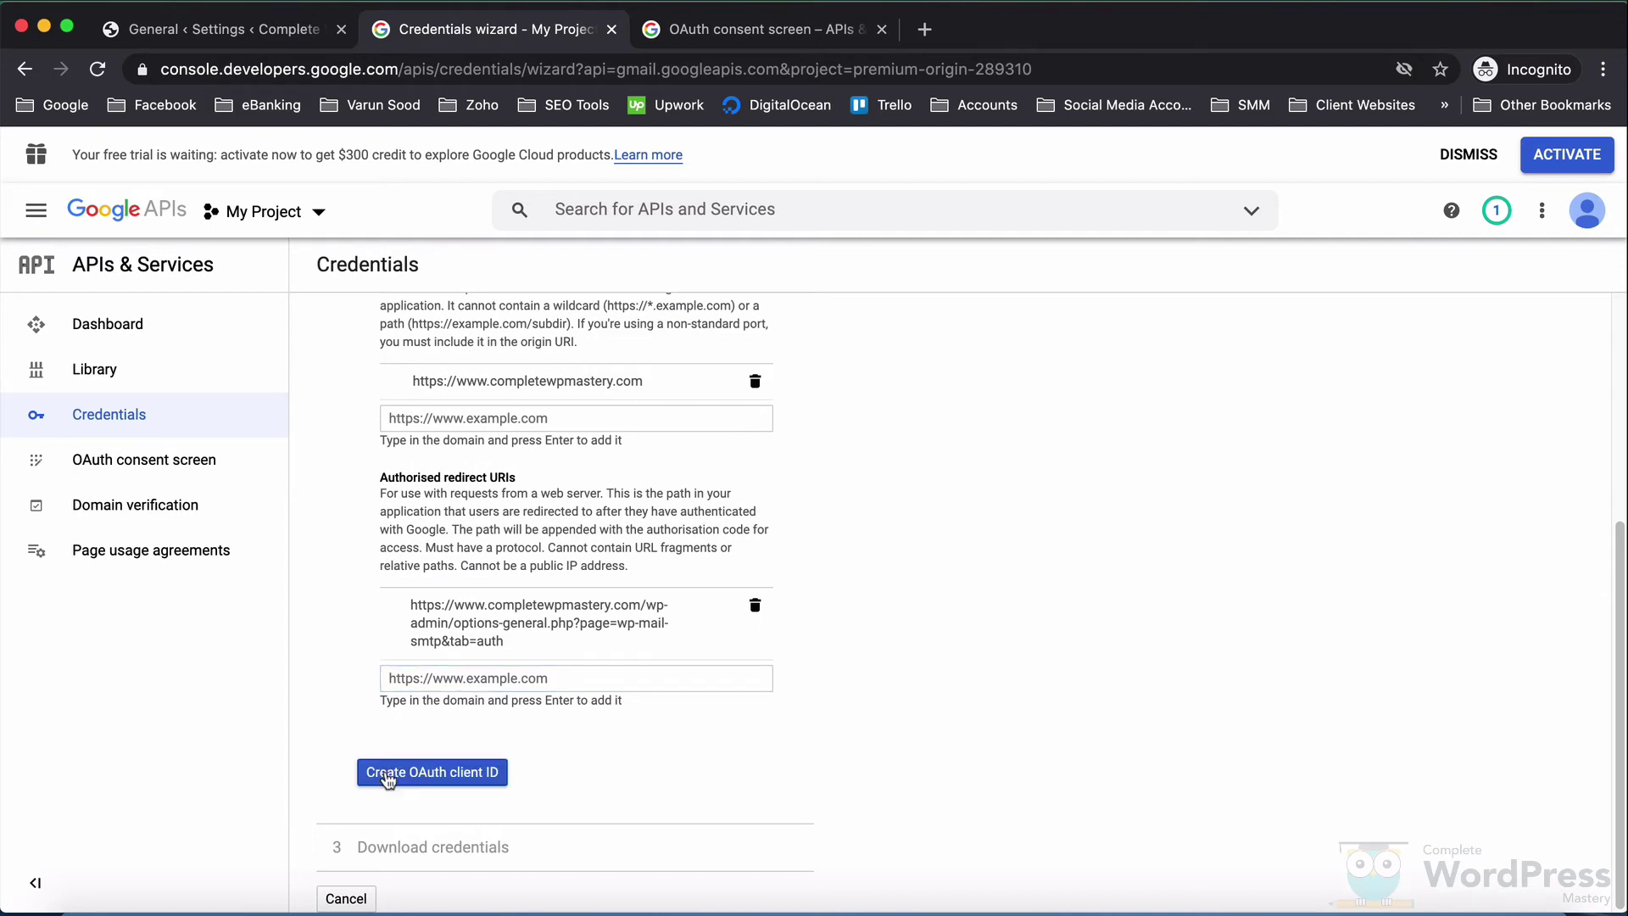
click(387, 774)
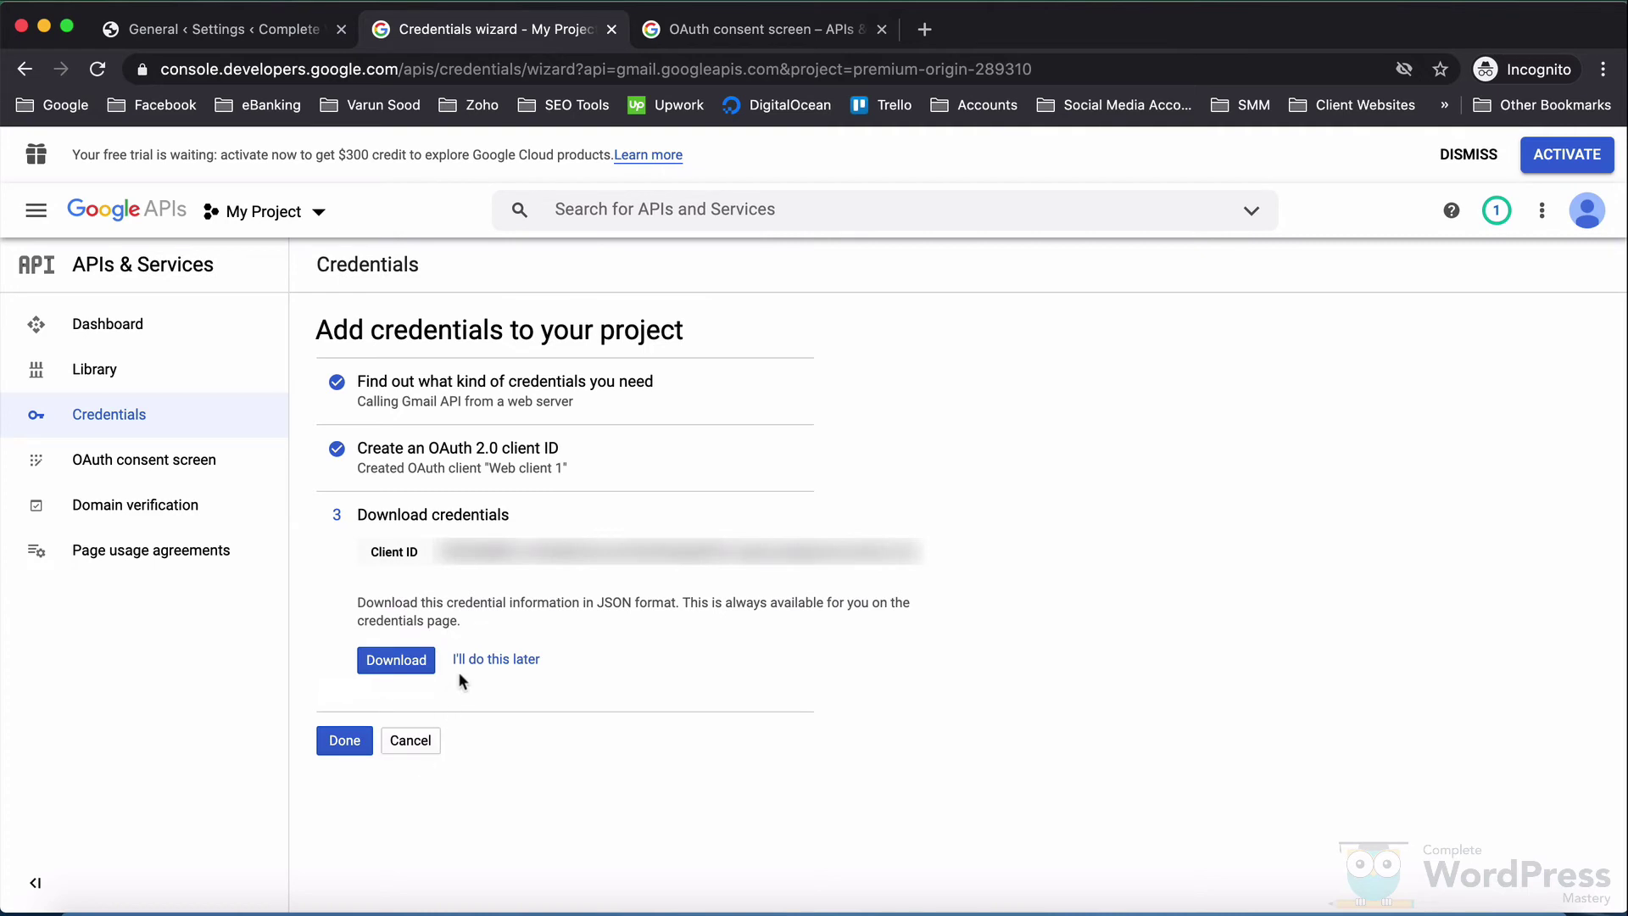
click(470, 660)
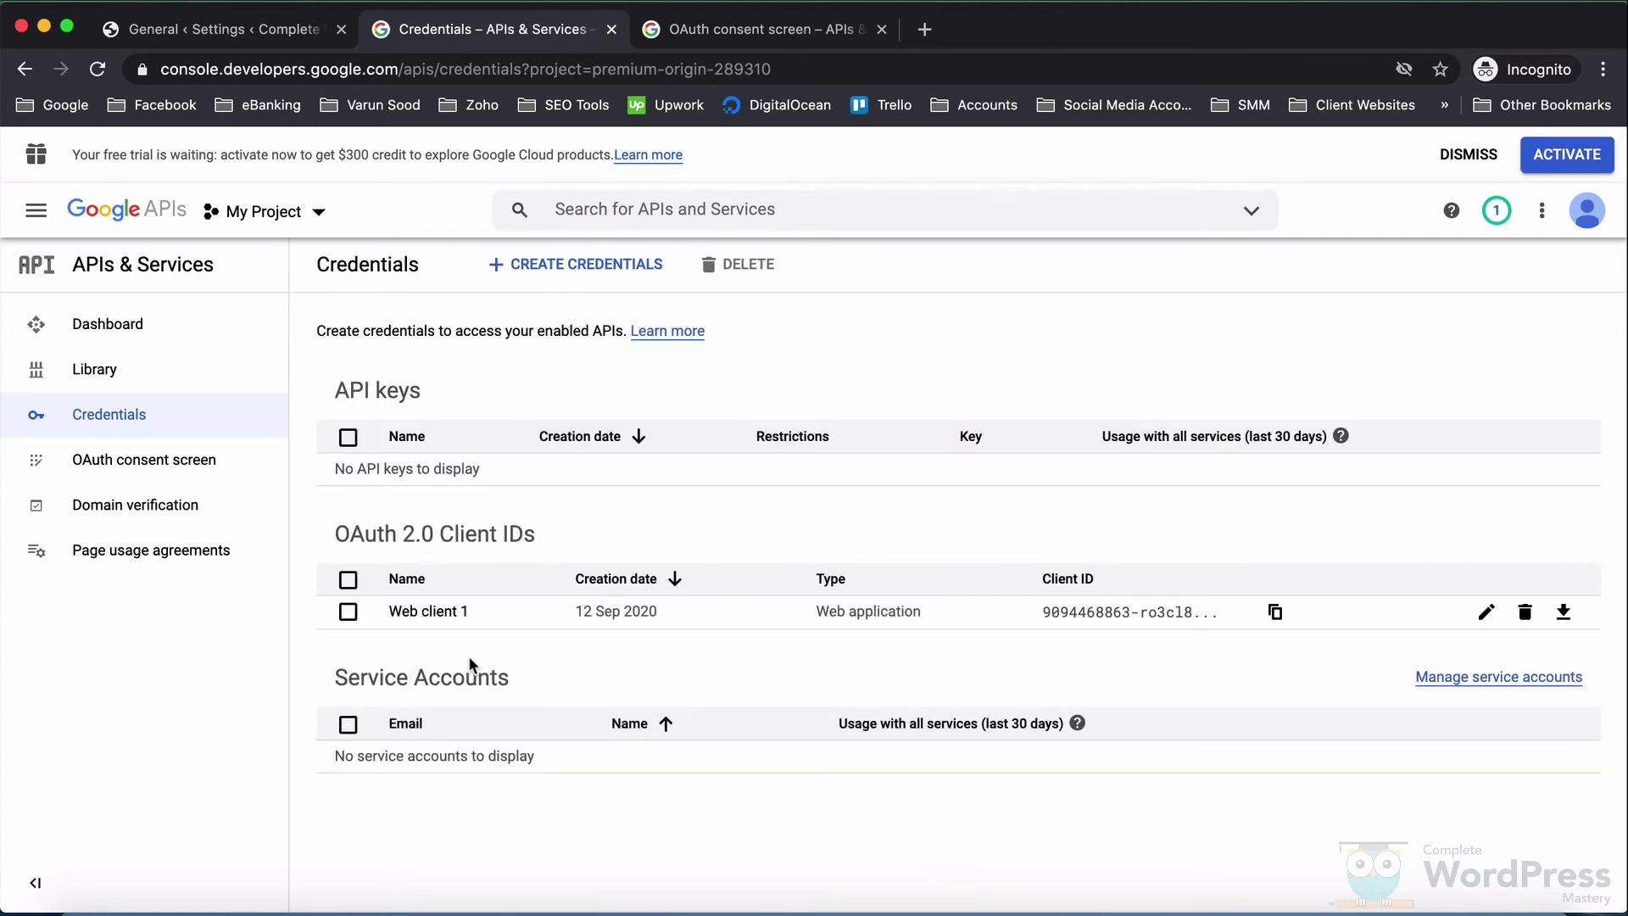
Open Web client 1 for editing and copy its client ID into the Client ID field of the WP Mail SMTP settings
click(1484, 614)
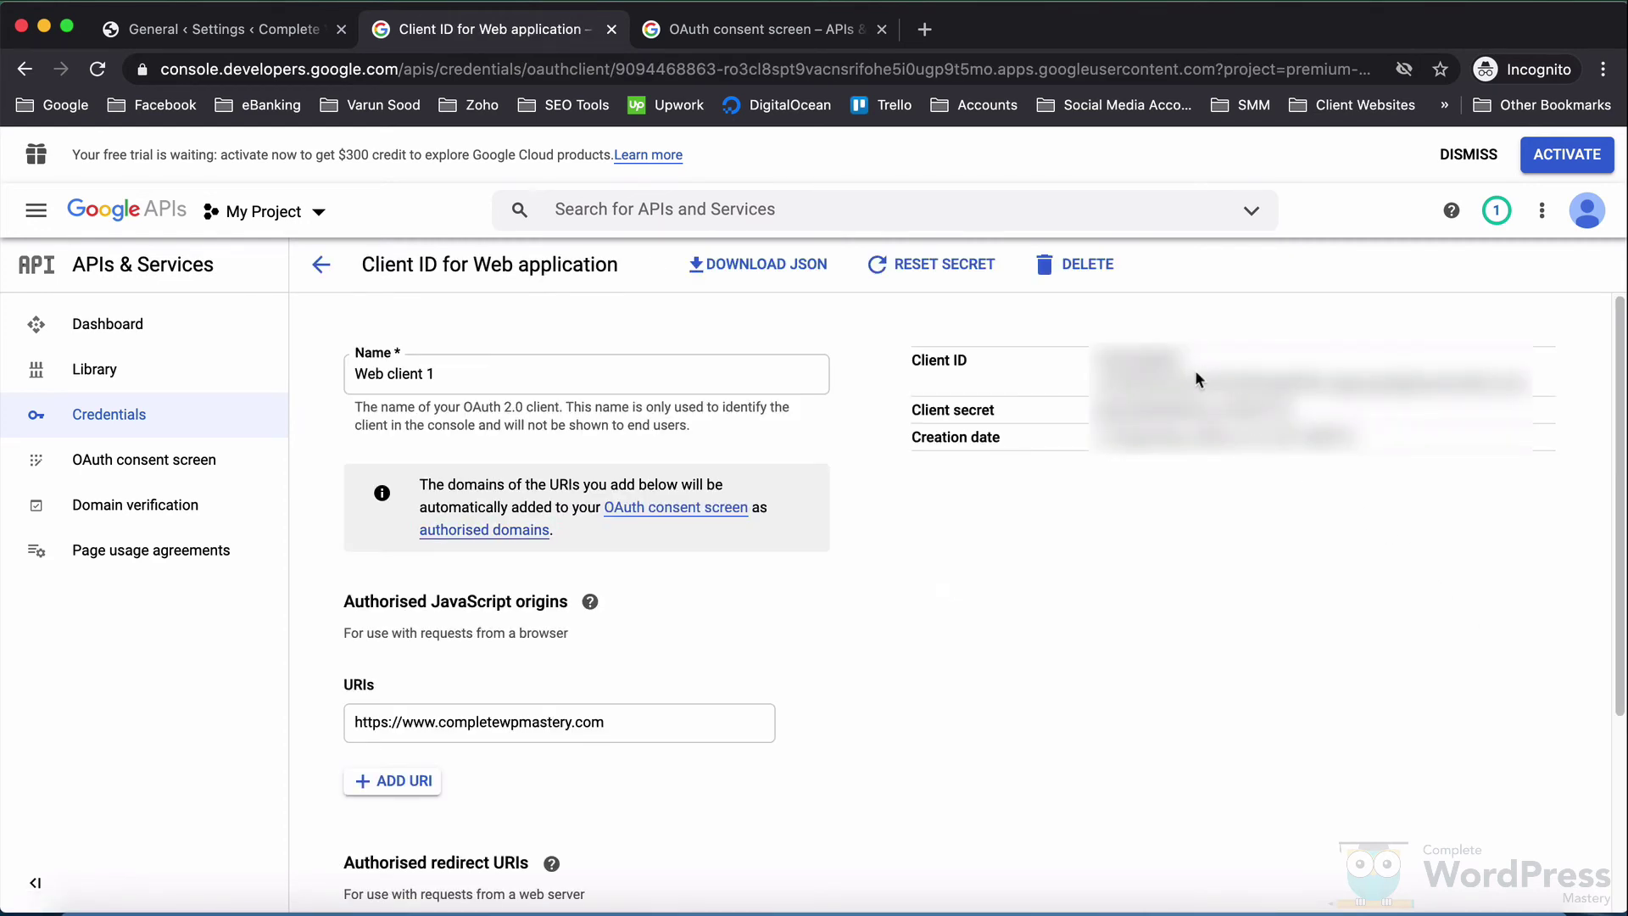
triple_click(1196, 377)
right_click(1116, 371)
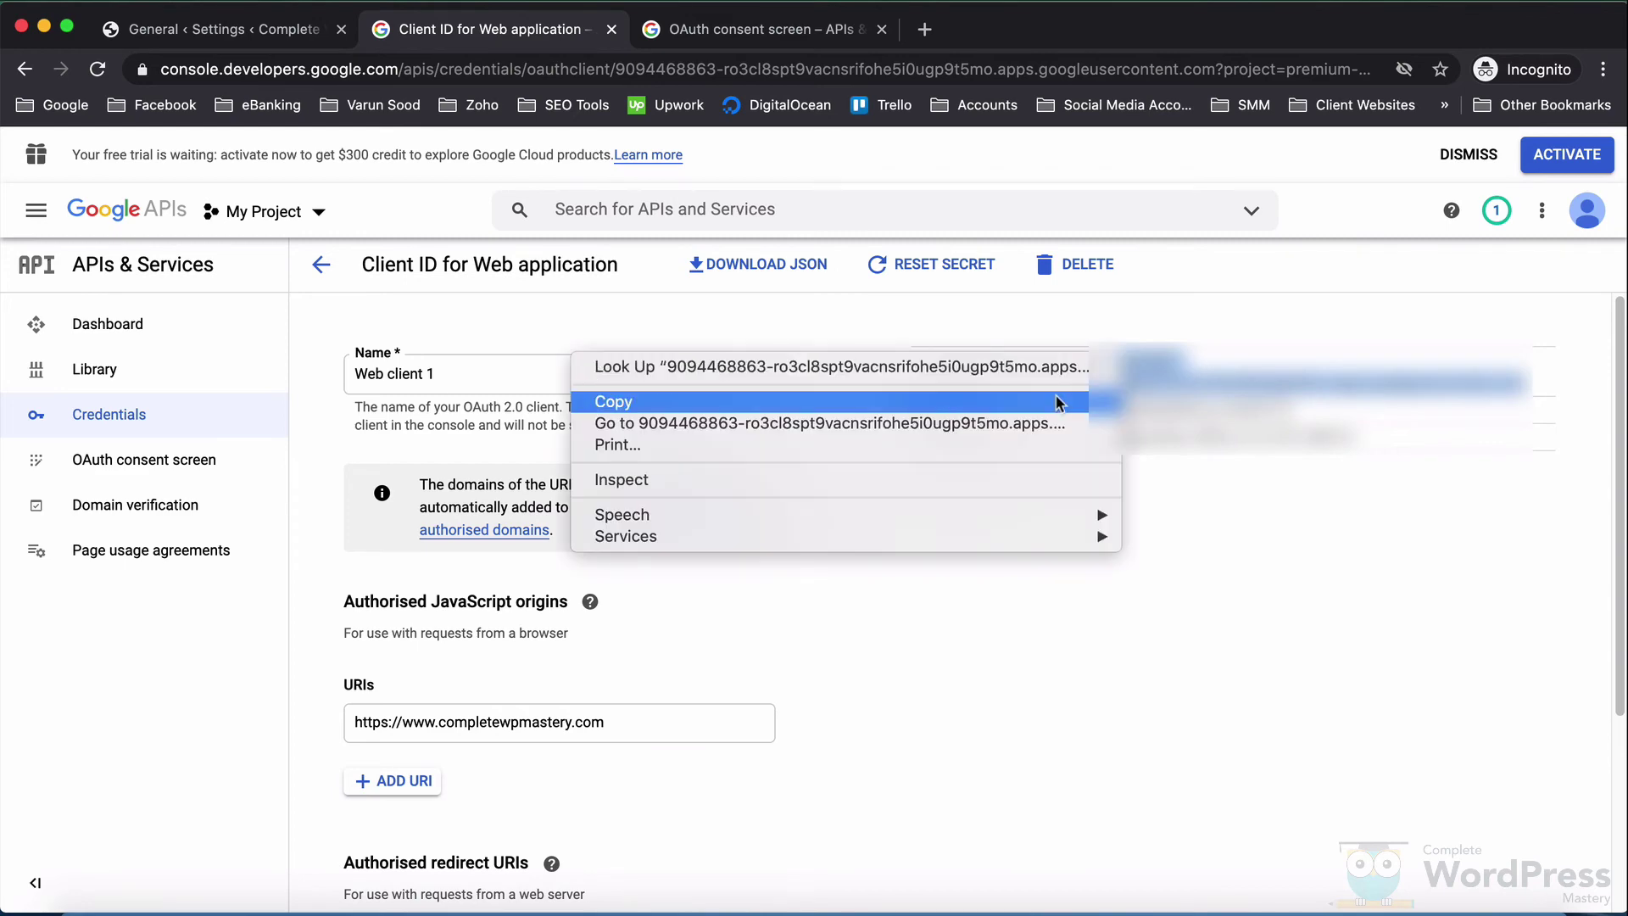
click(1058, 402)
click(212, 29)
right_click(475, 521)
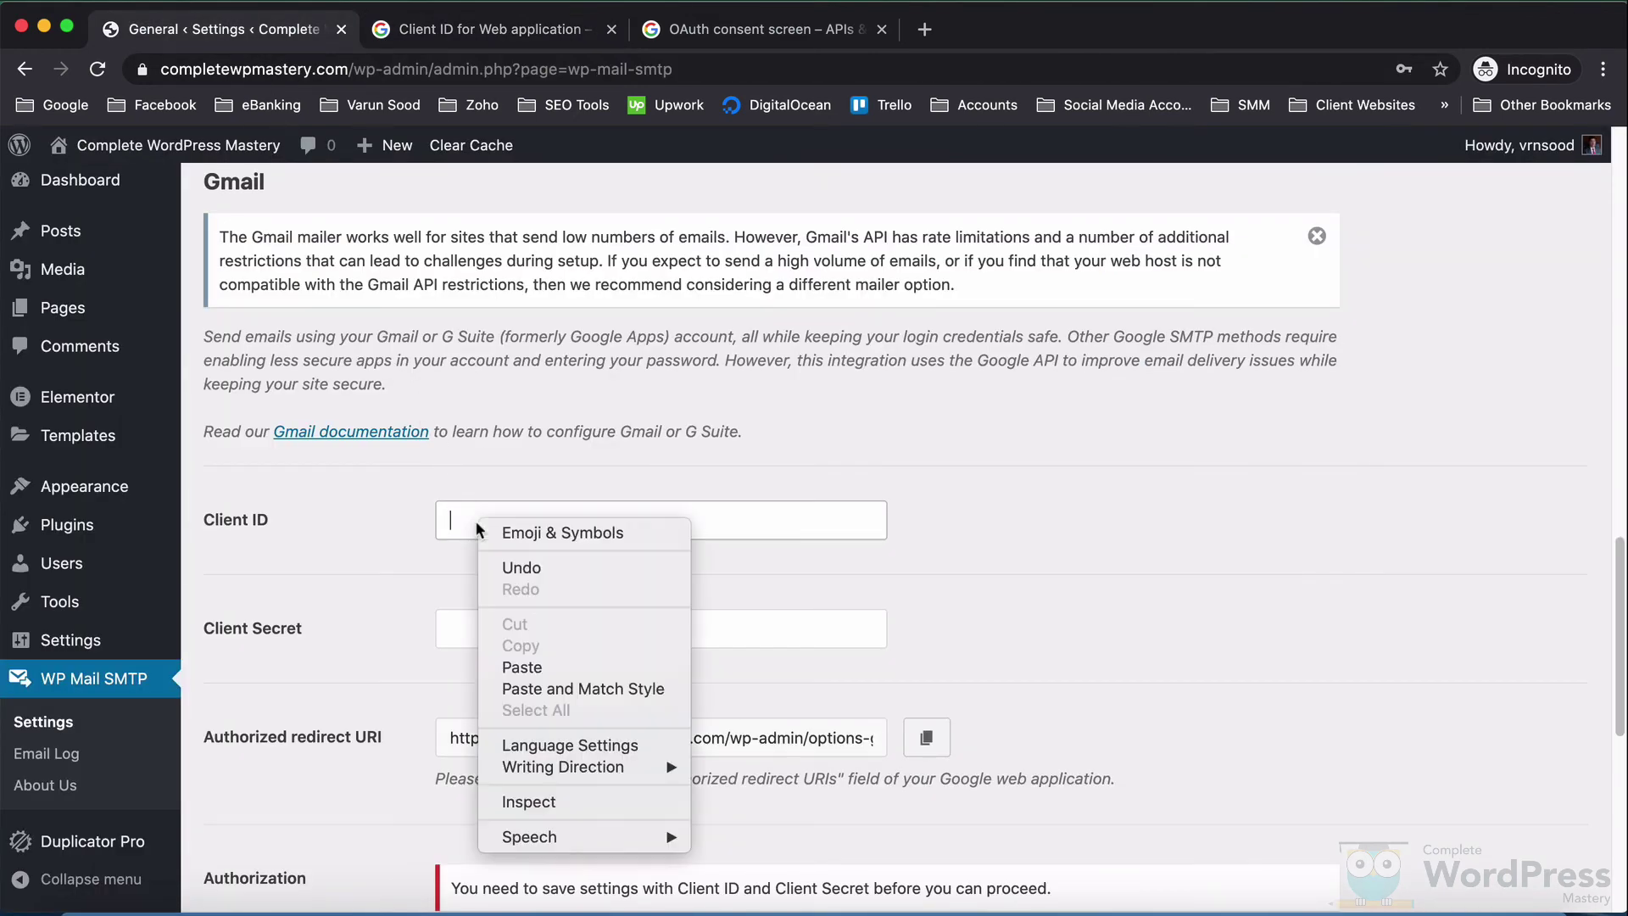
click(519, 666)
Copy the client secret from the Google web client into WP Mail SMTP's Client Secret field and save the settings
click(550, 32)
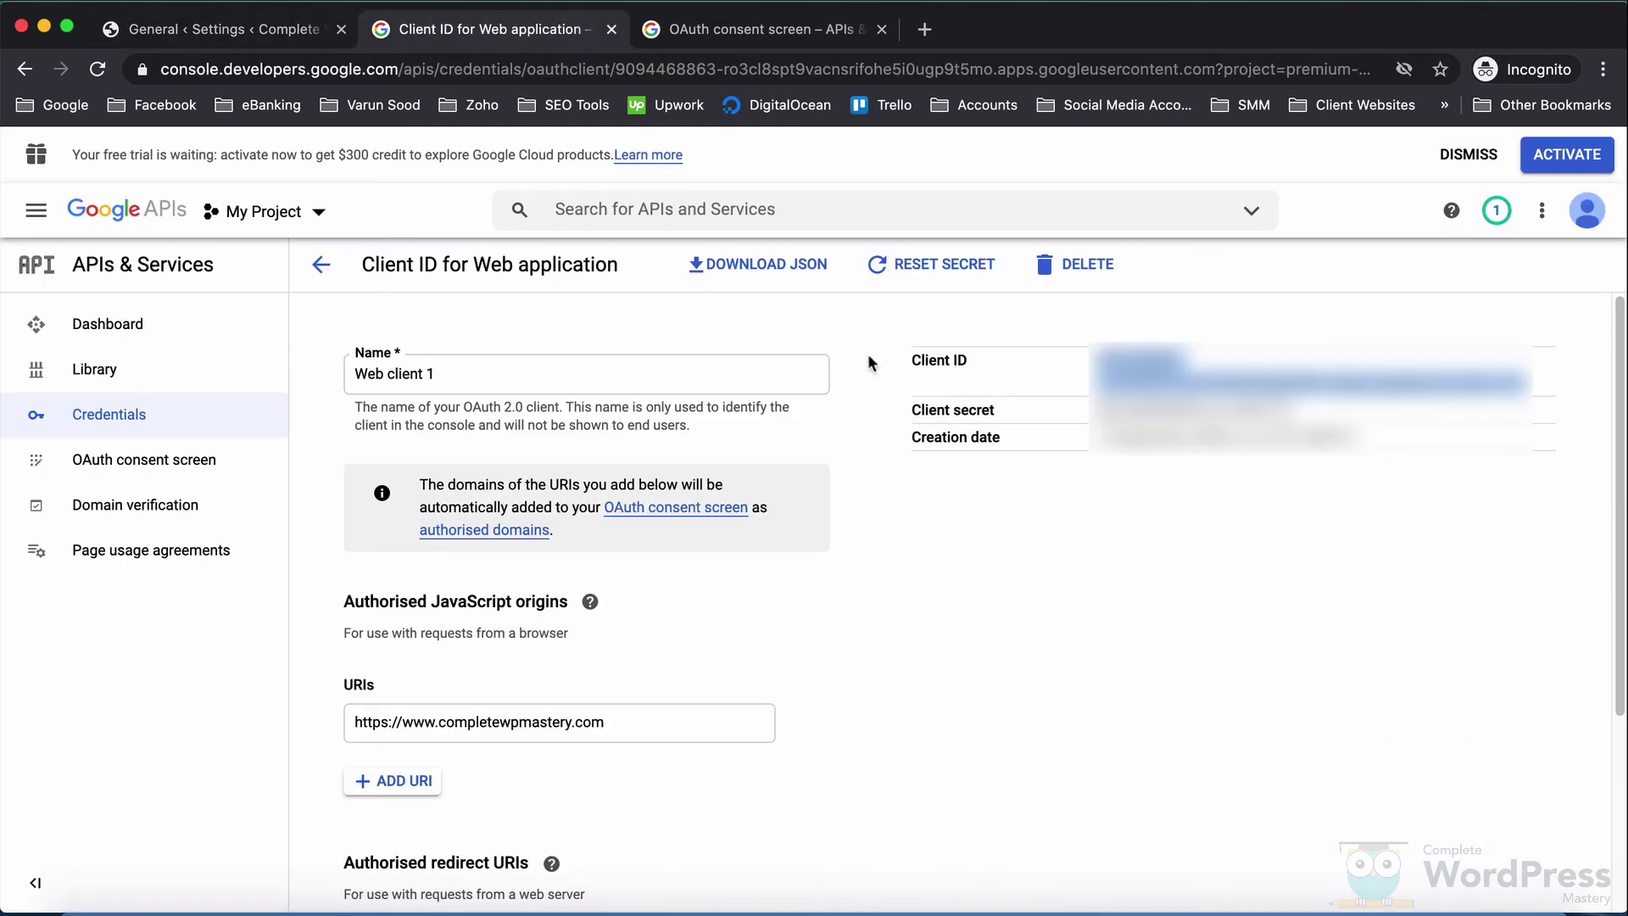
triple_click(1187, 410)
right_click(1125, 405)
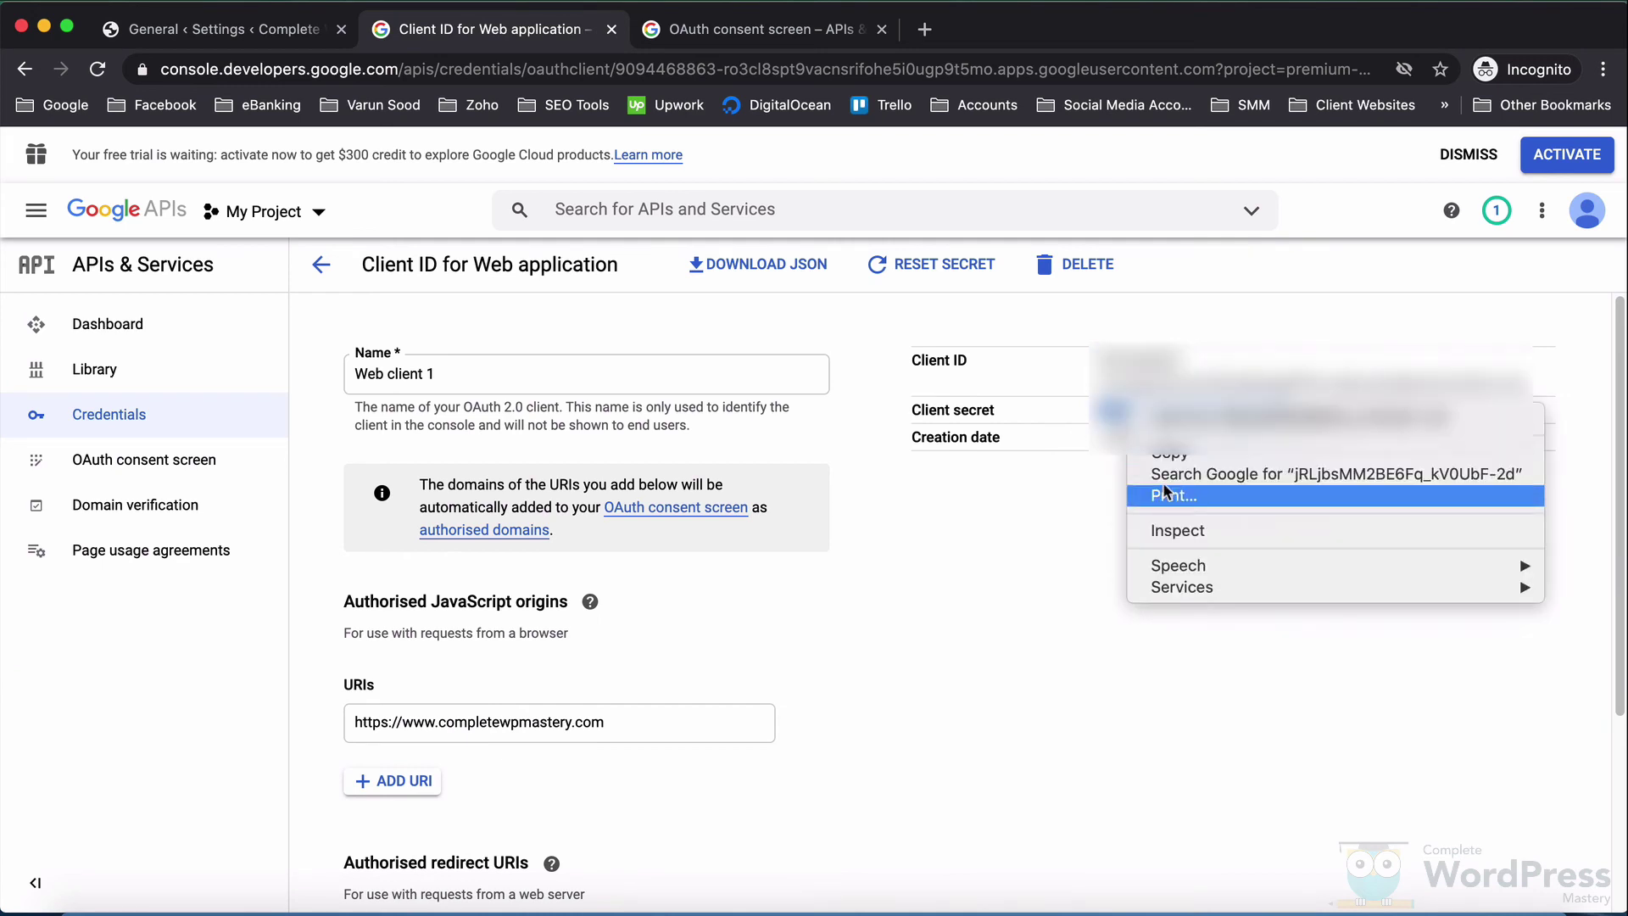
click(1168, 447)
click(212, 29)
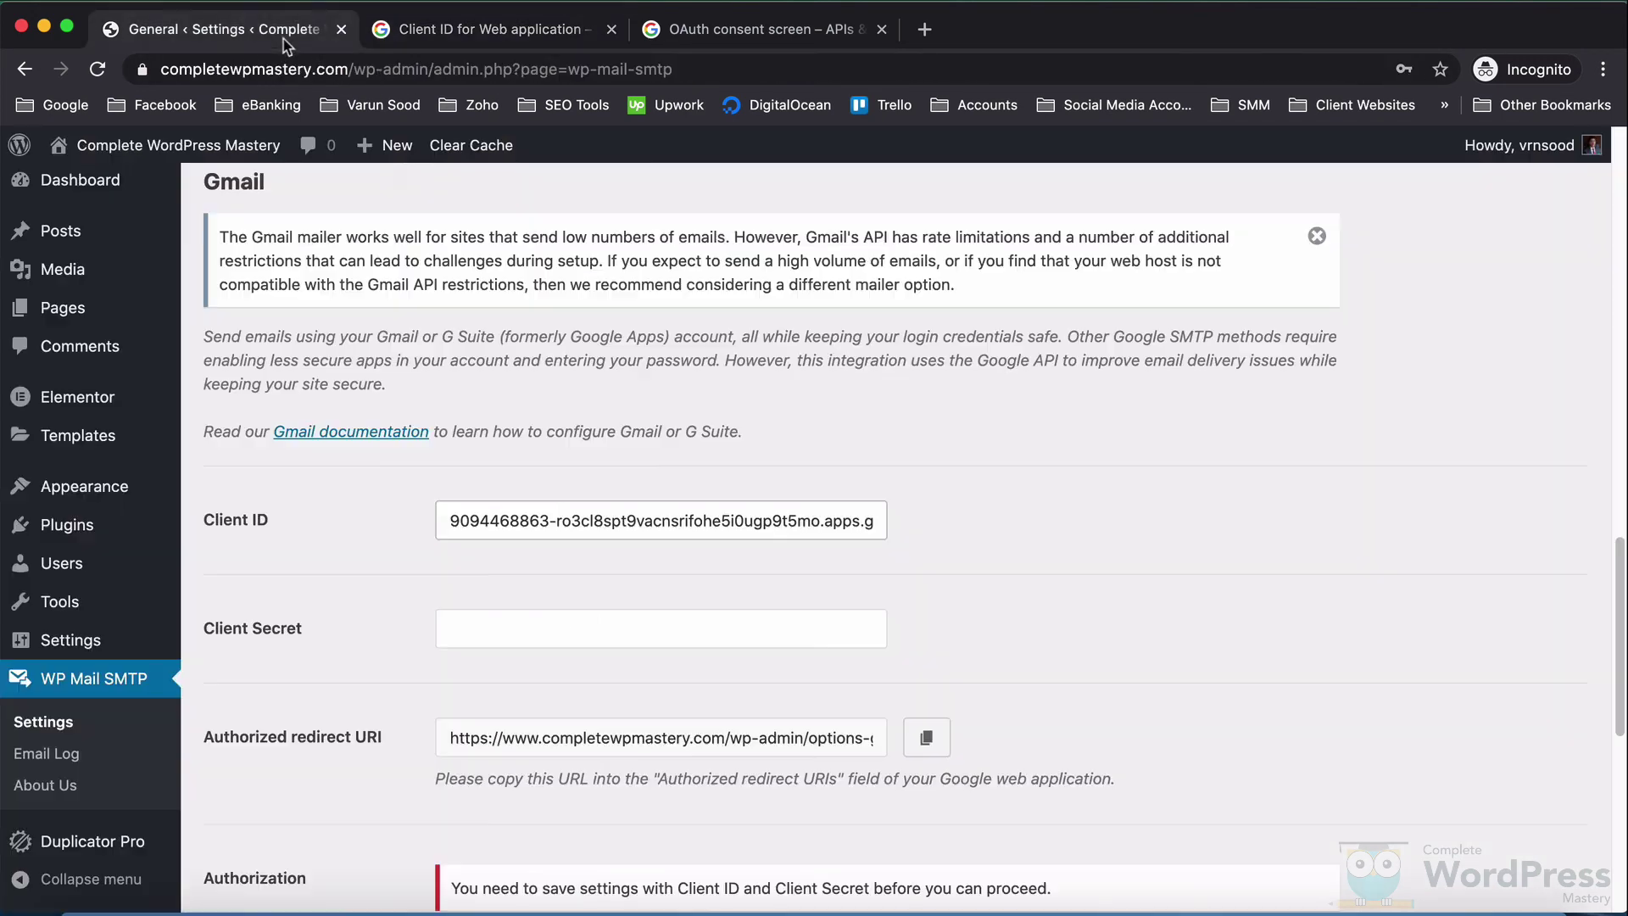
right_click(489, 620)
click(526, 751)
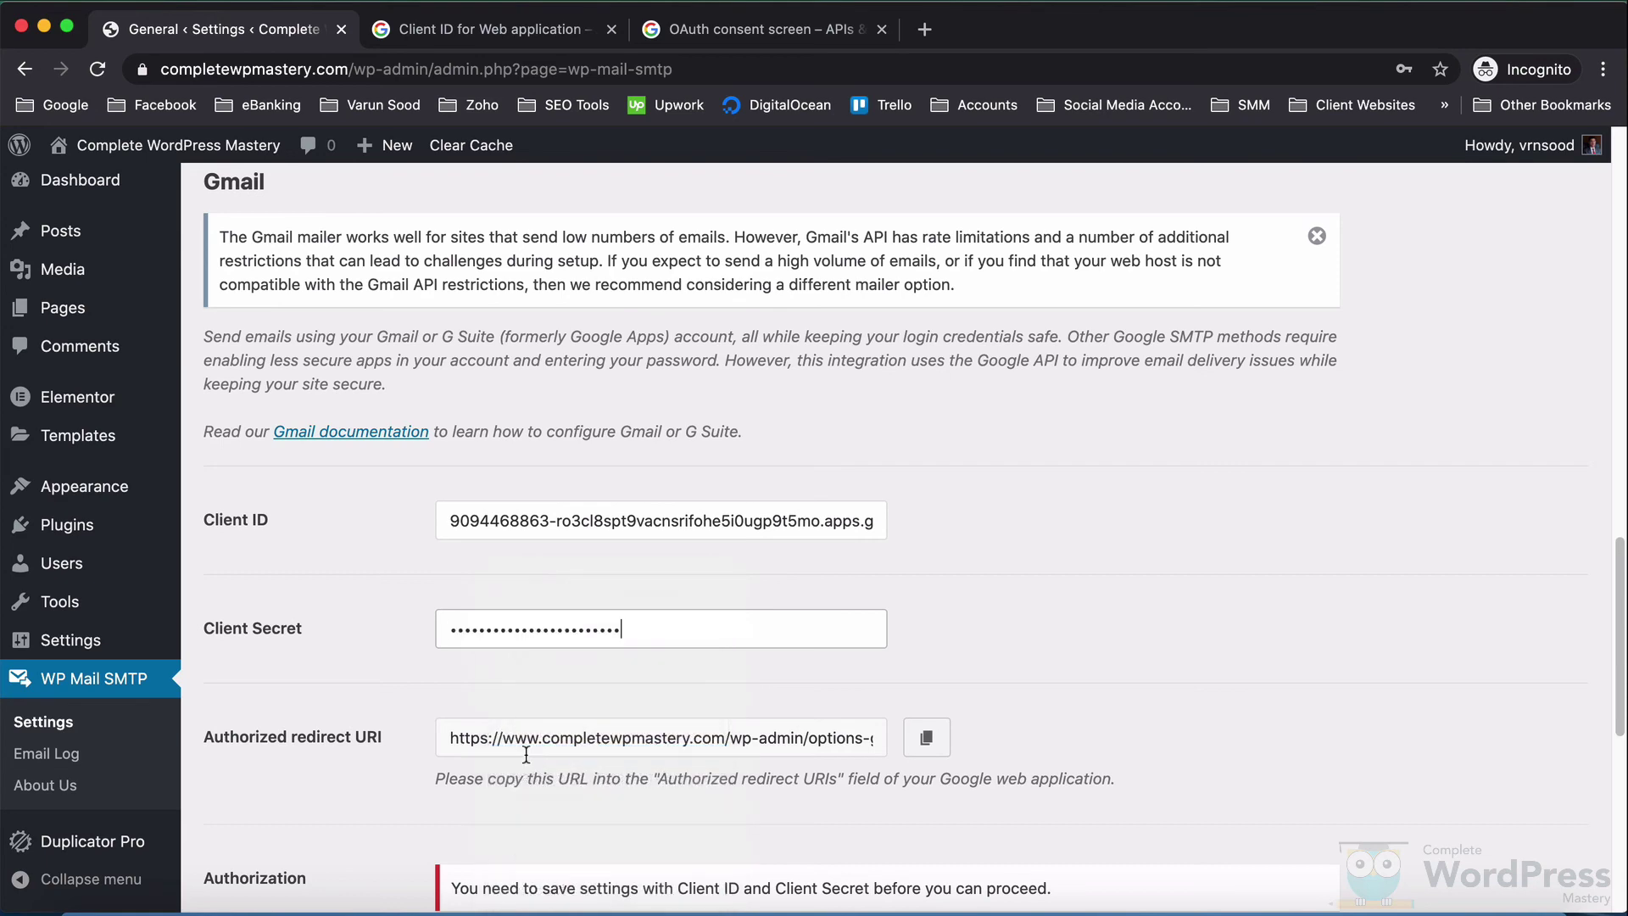
scroll(526, 751, down, 3)
click(295, 831)
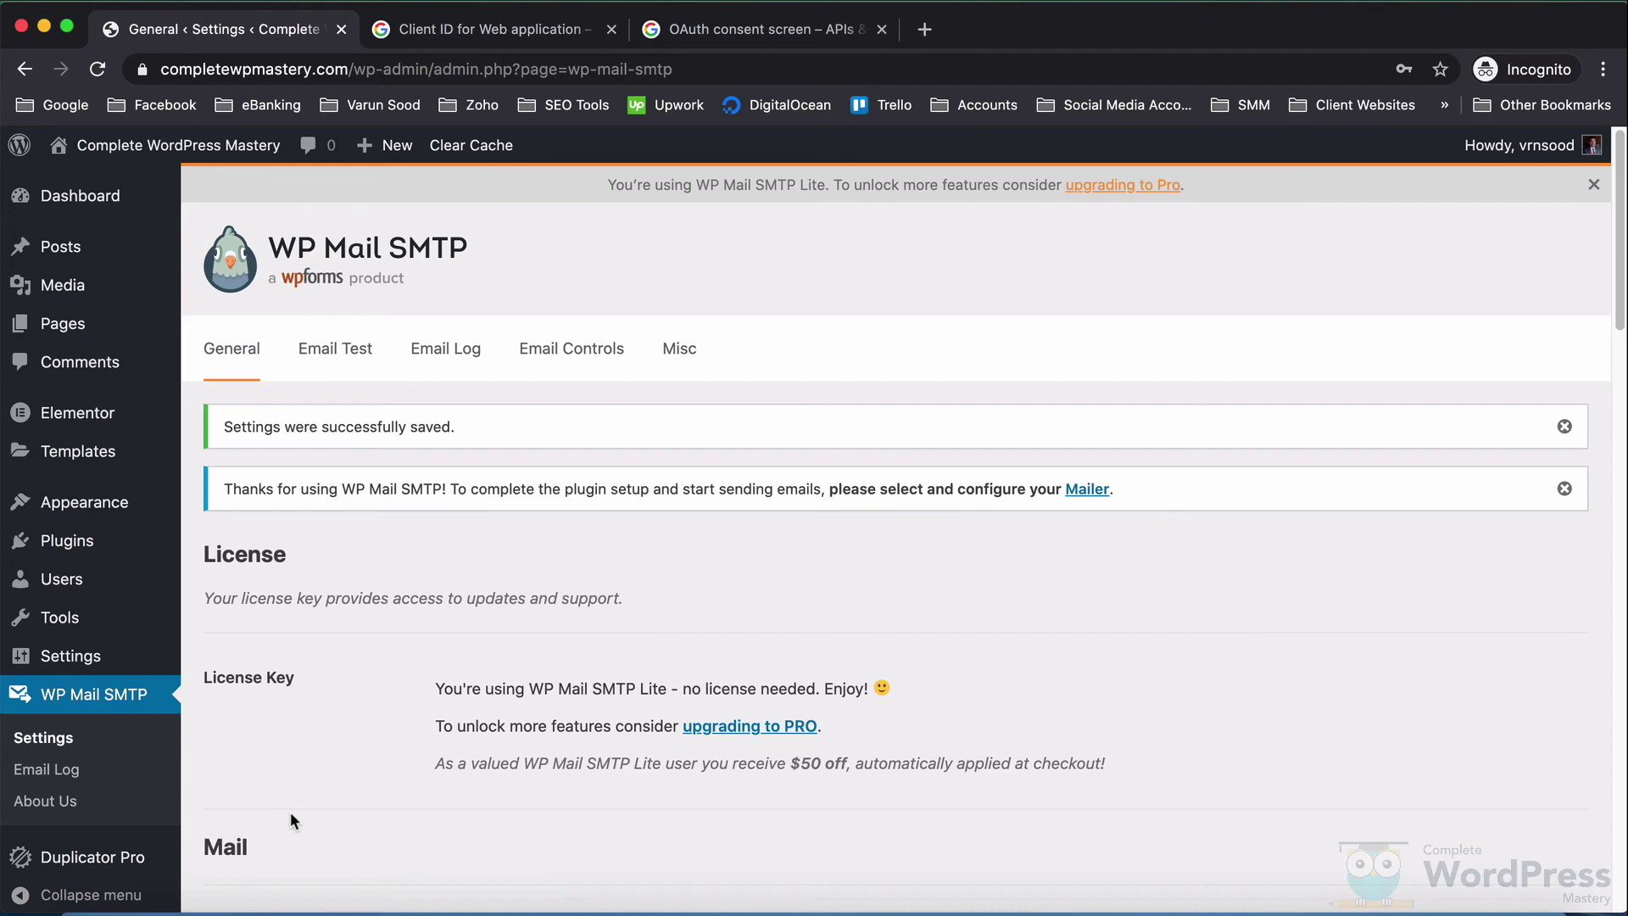
Authorize the plugin to send emails using the Complete WordPress Mastery Google account, and allow the requested Gmail access
scroll(405, 730, down, 4)
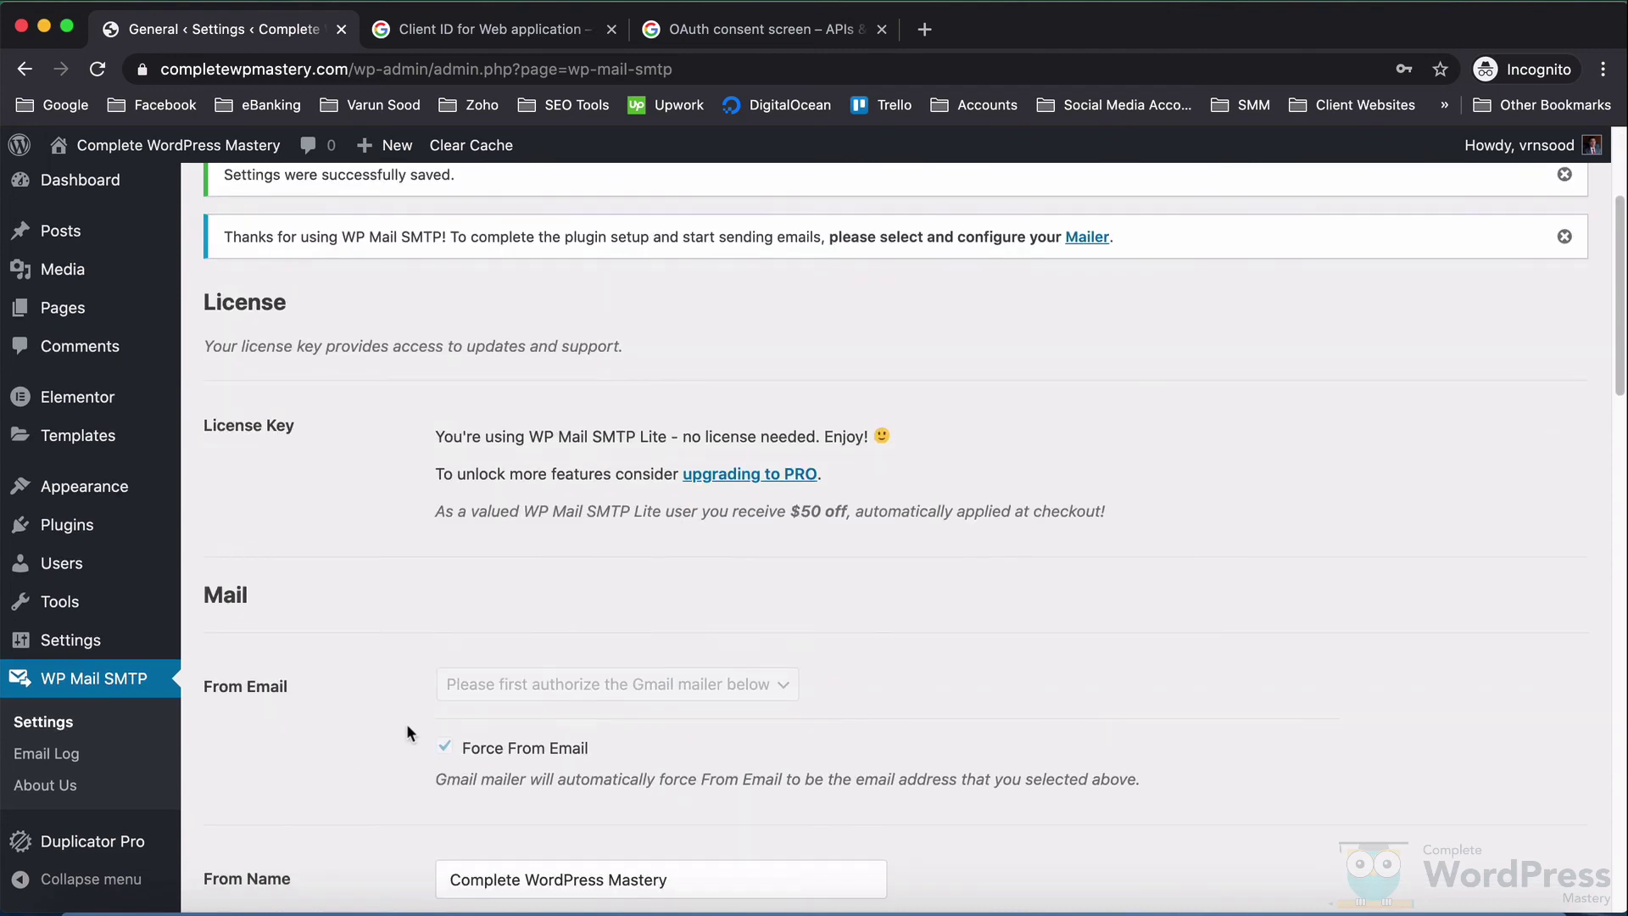
scroll(410, 719, down, 10)
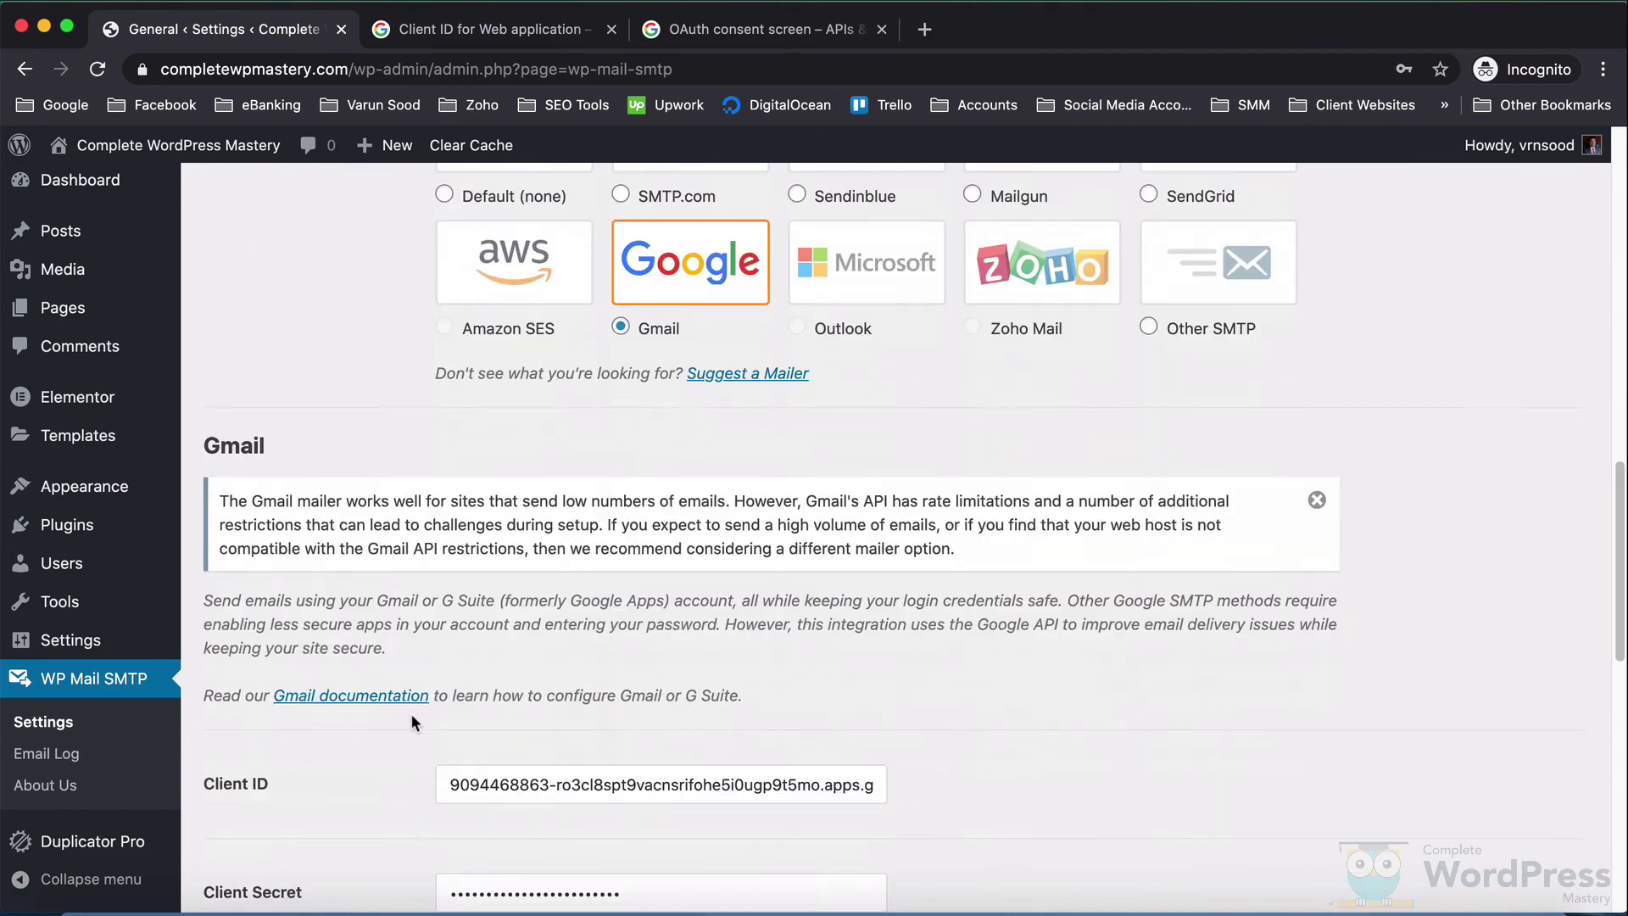
scroll(412, 721, down, 4)
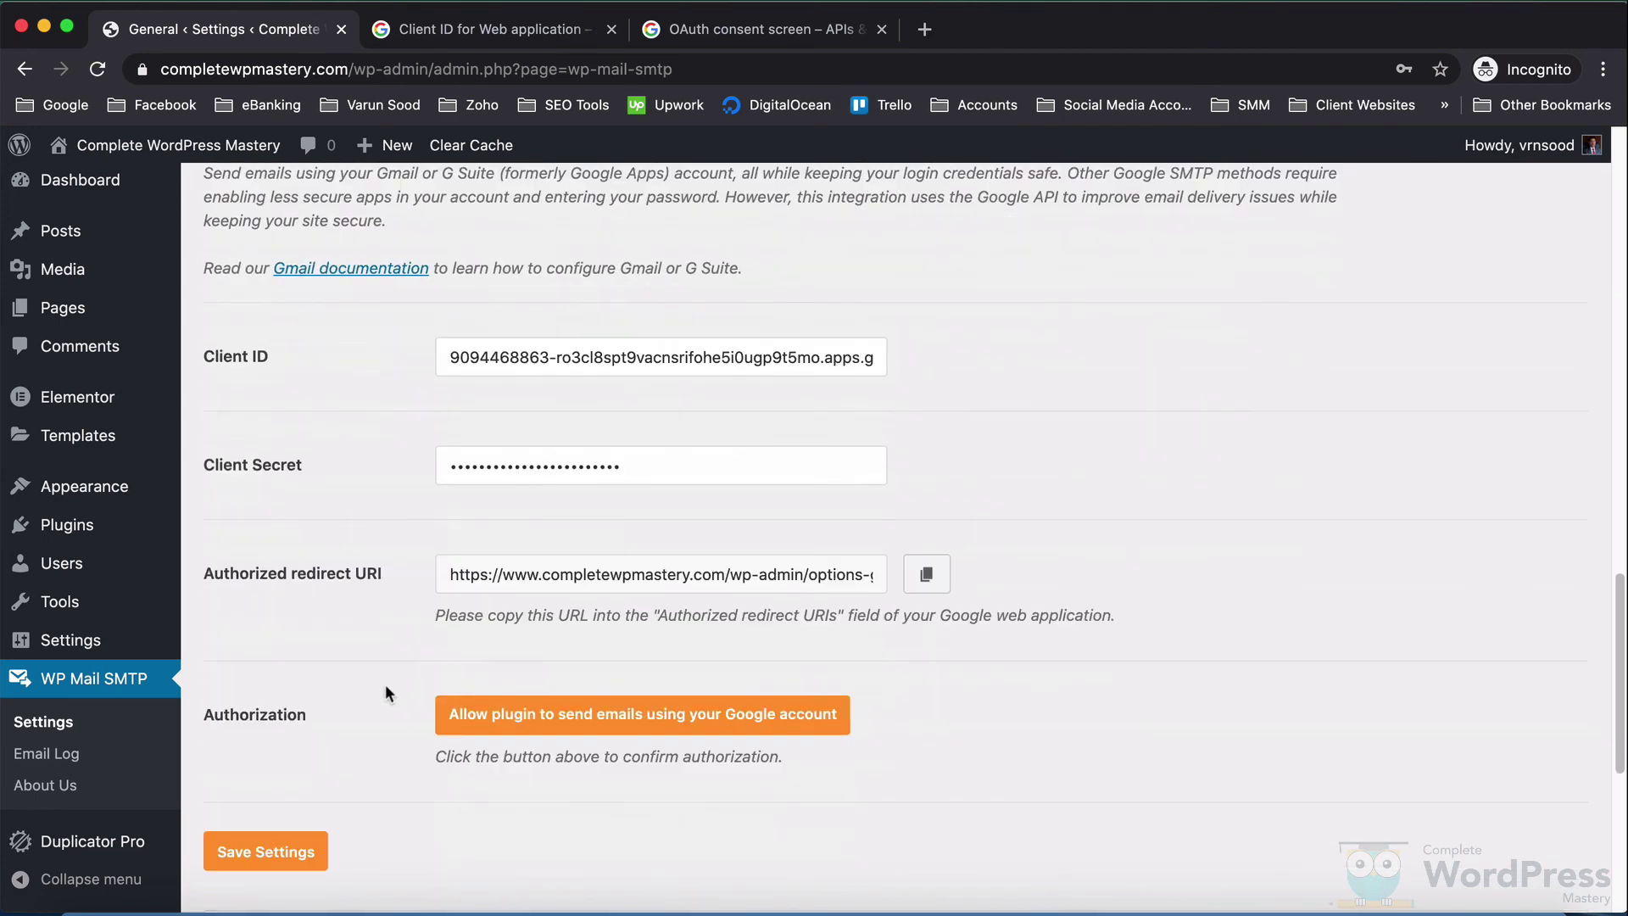
click(552, 642)
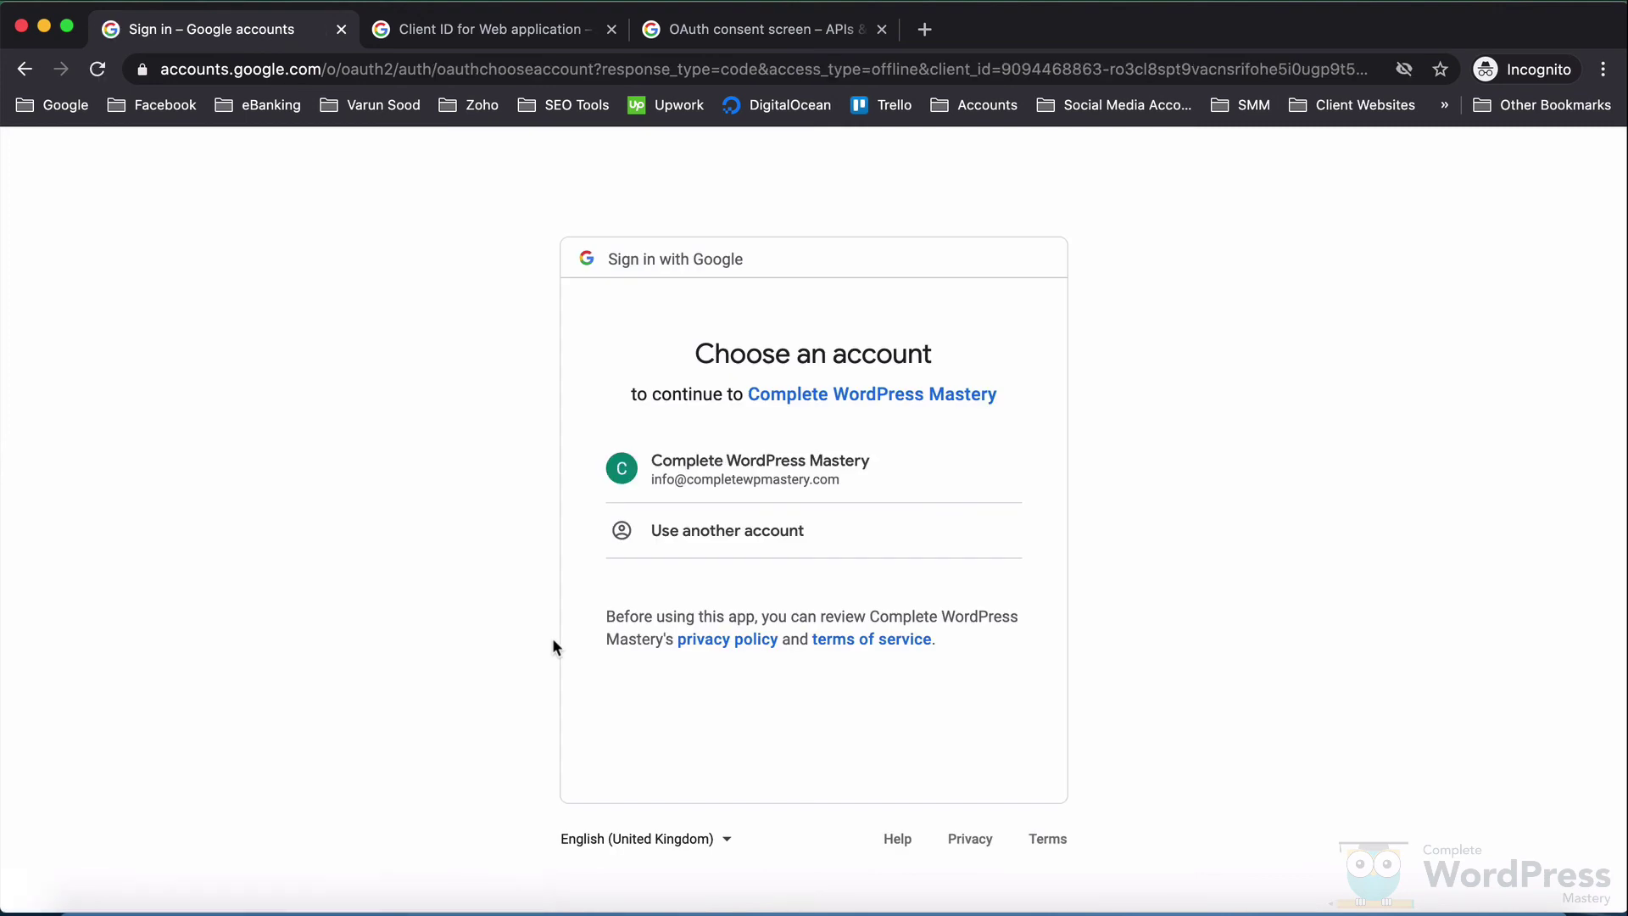
click(678, 480)
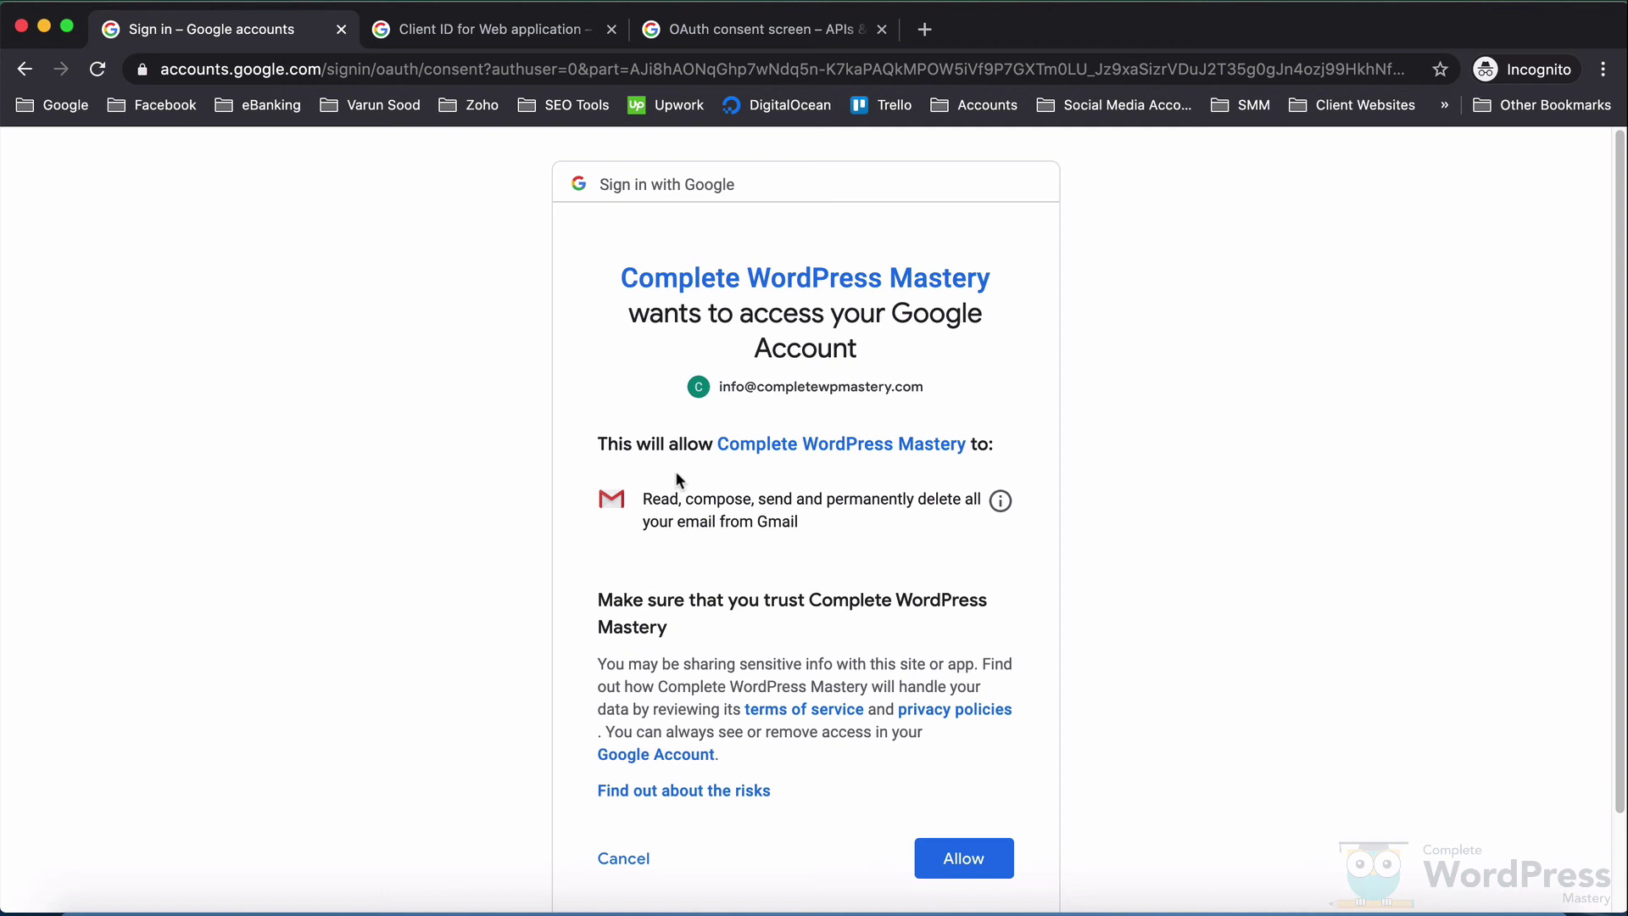
click(974, 861)
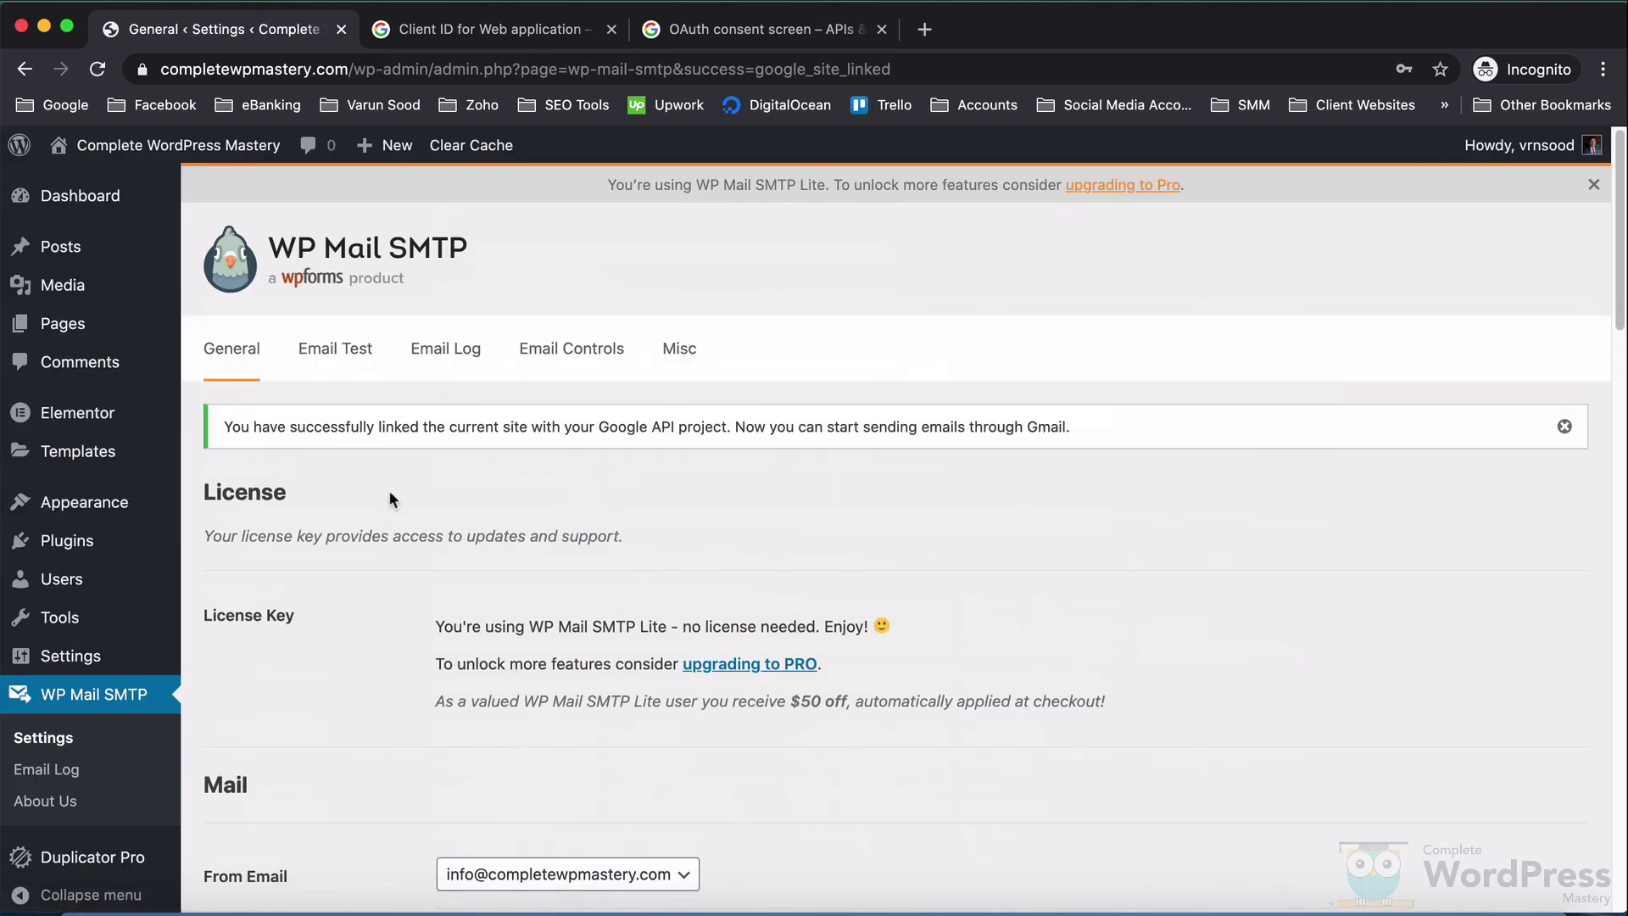
drag(323, 429, 814, 428)
click(582, 448)
Send an HTML test email from WP Mail SMTP to the prefilled recipient and open the received message in Gmail
click(326, 353)
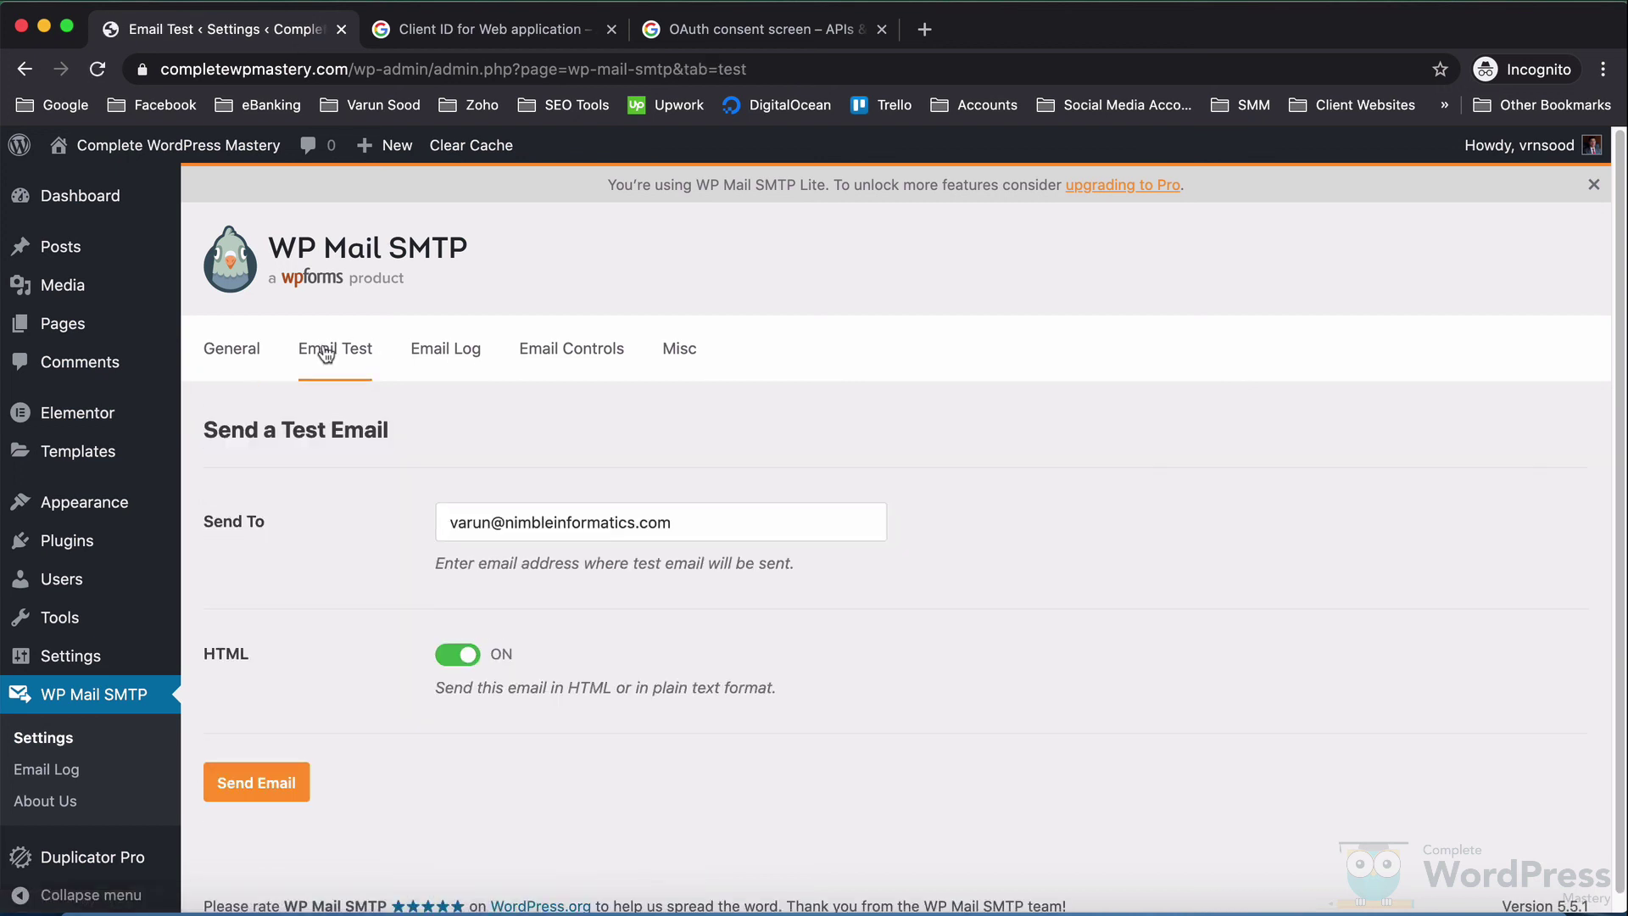
click(285, 784)
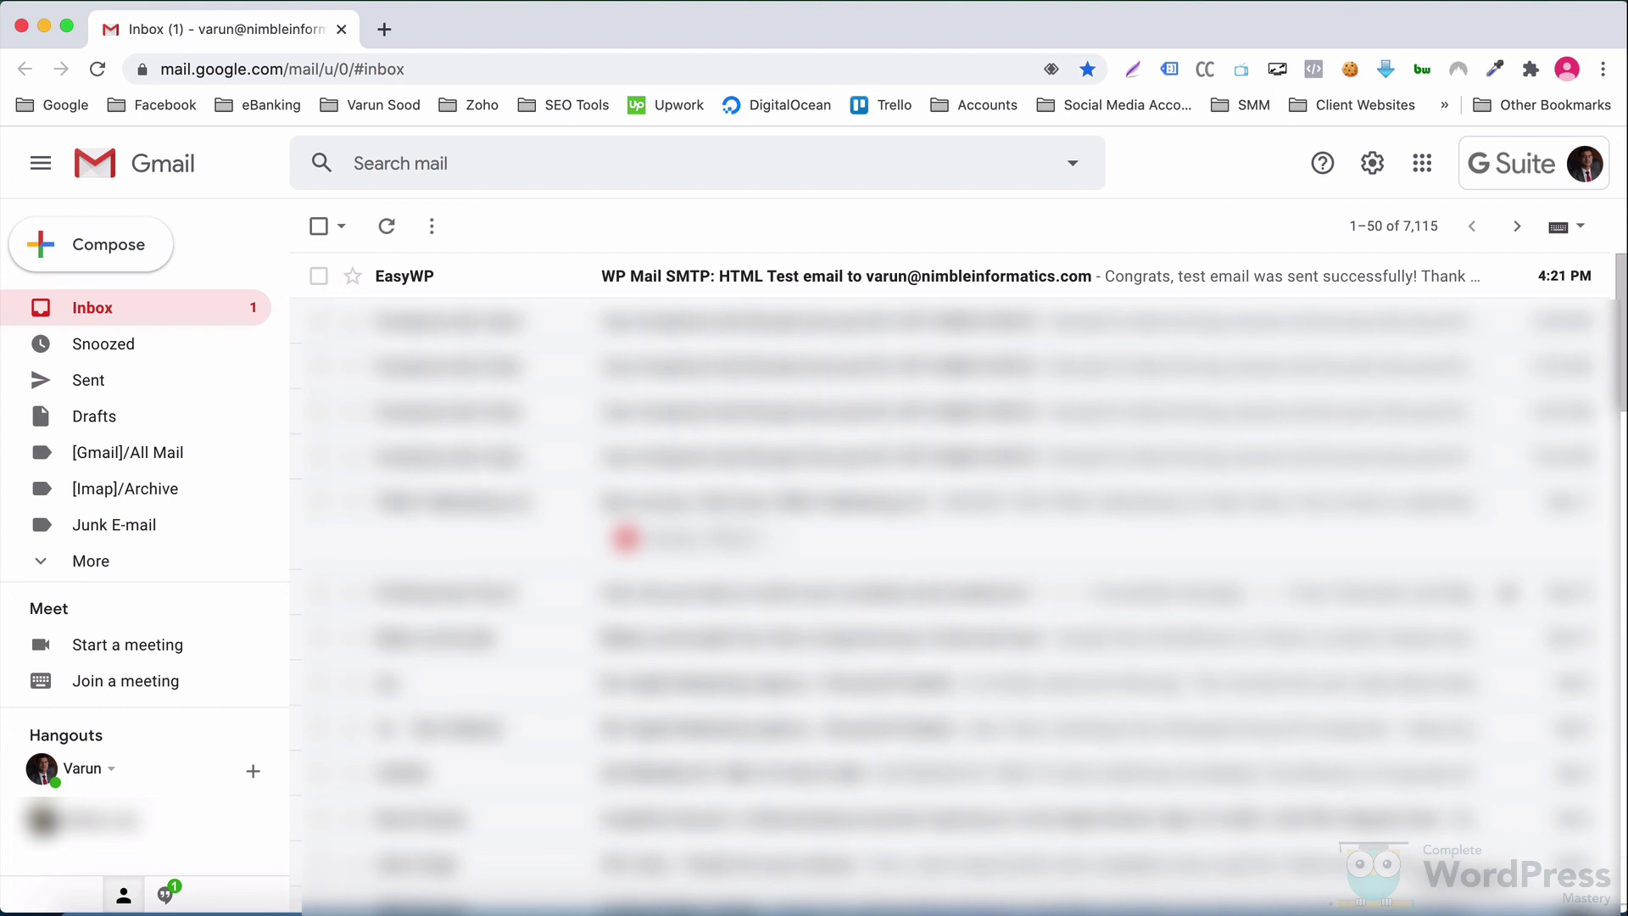
click(832, 295)
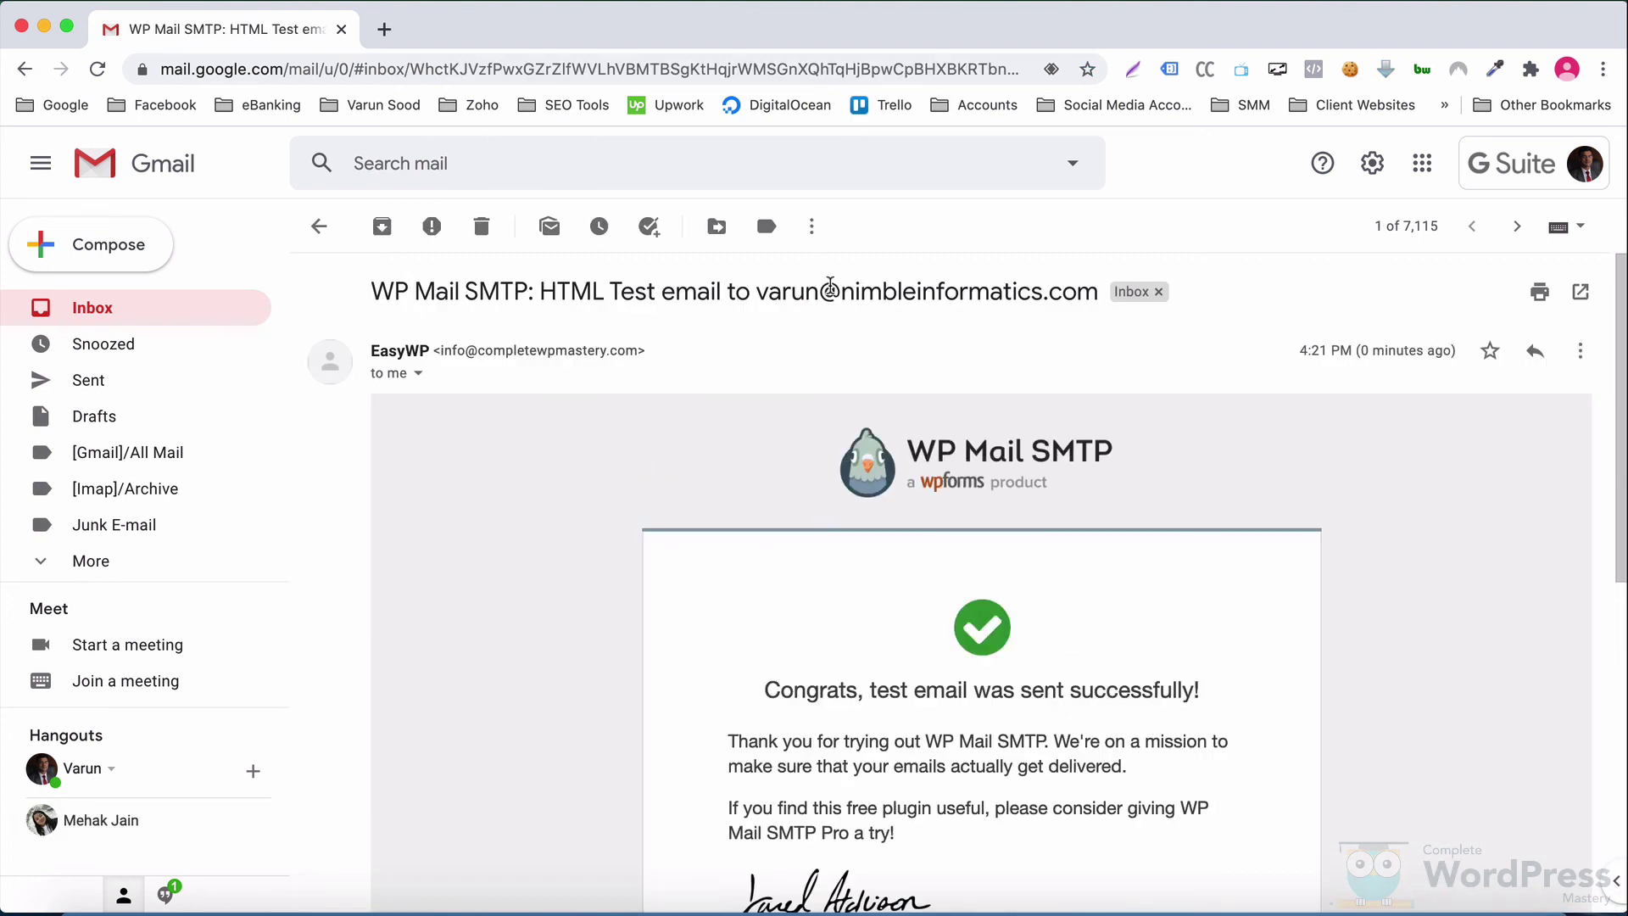